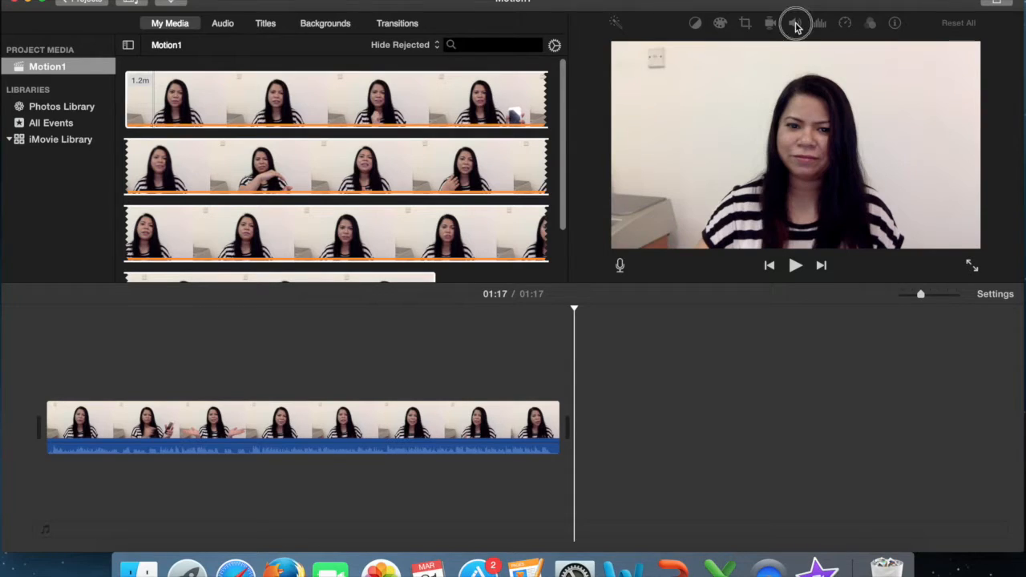
Select the talking video clip in the timeline and lower its volume to 12%
{"action": "left_click", "coordinate": [481, 417]}
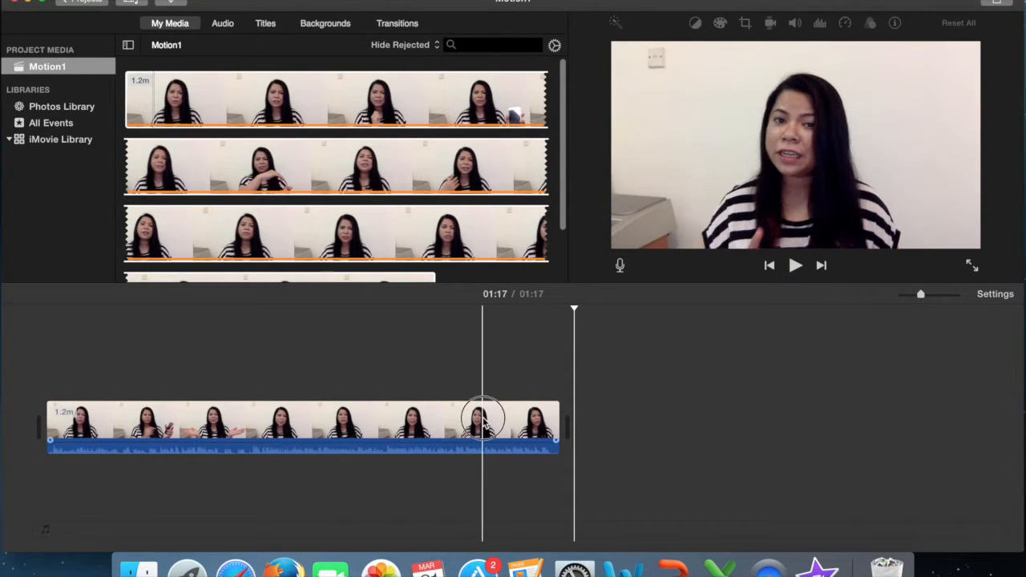
{"action": "left_click", "coordinate": [795, 24]}
{"action": "left_click", "coordinate": [722, 53]}
{"action": "left_click_drag", "start_coordinate": [721, 53], "coordinate": [684, 51]}
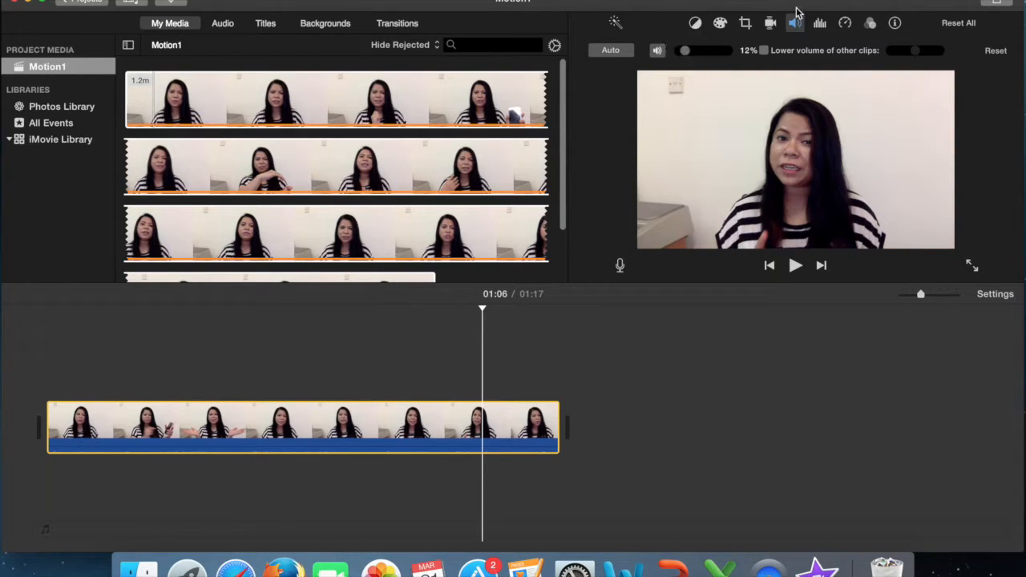
Look through the opening seconds of the timeline clip and place the playhead at 00:11, at the pointing hand gesture
{"action": "left_click", "coordinate": [60, 353]}
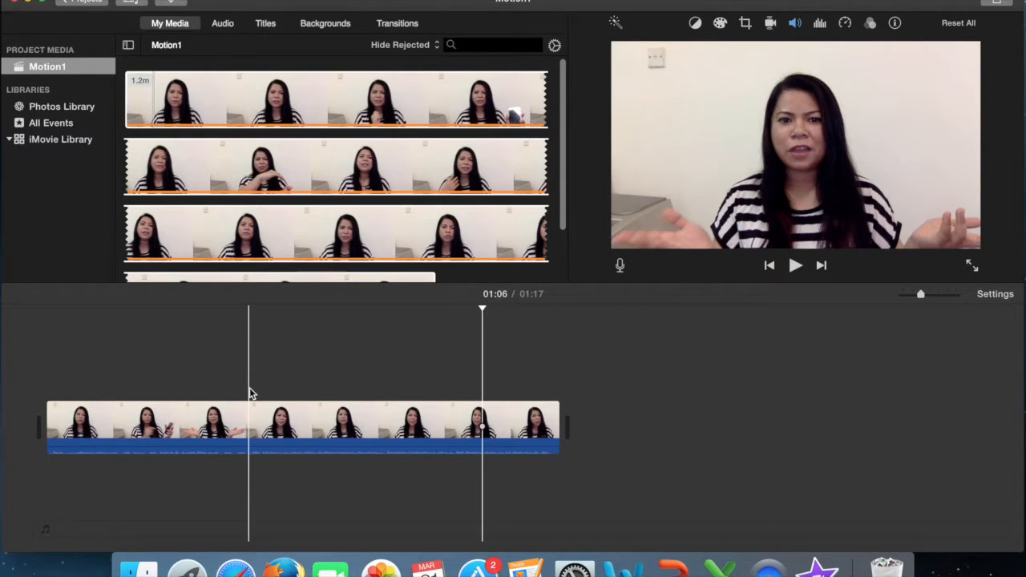
{"action": "left_click", "coordinate": [56, 373]}
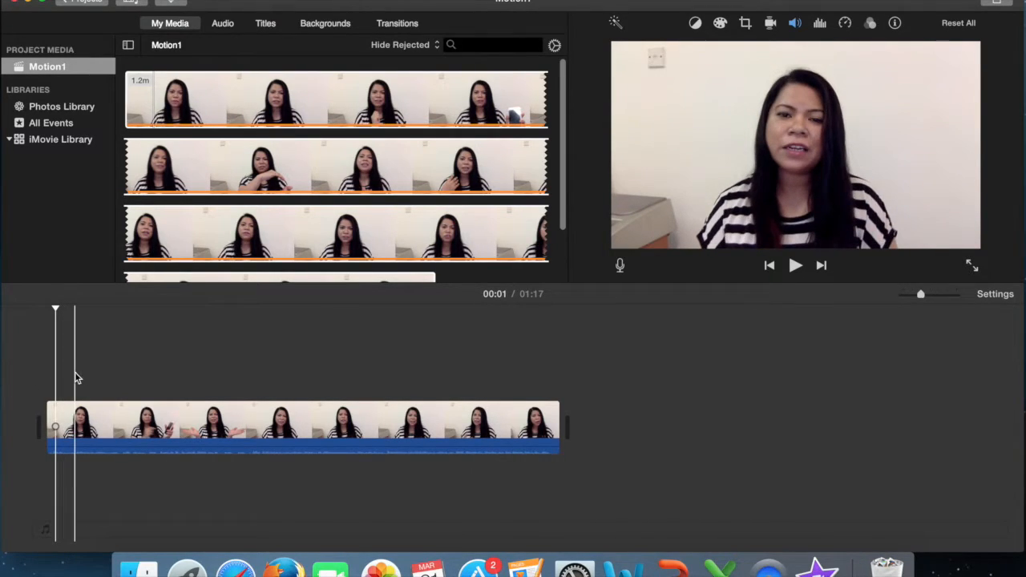
{"action": "left_click", "coordinate": [76, 377]}
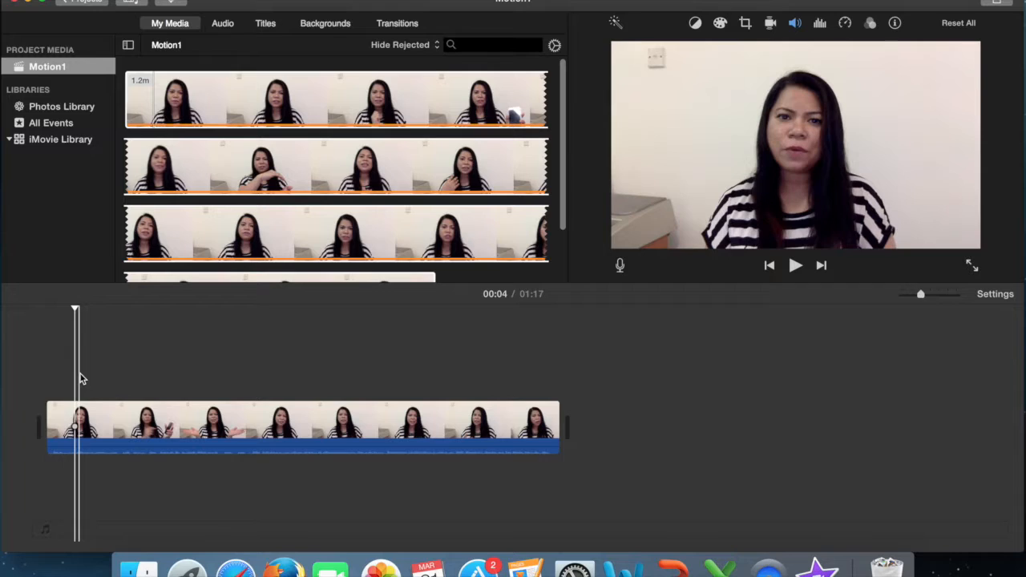
{"action": "left_click", "coordinate": [121, 384]}
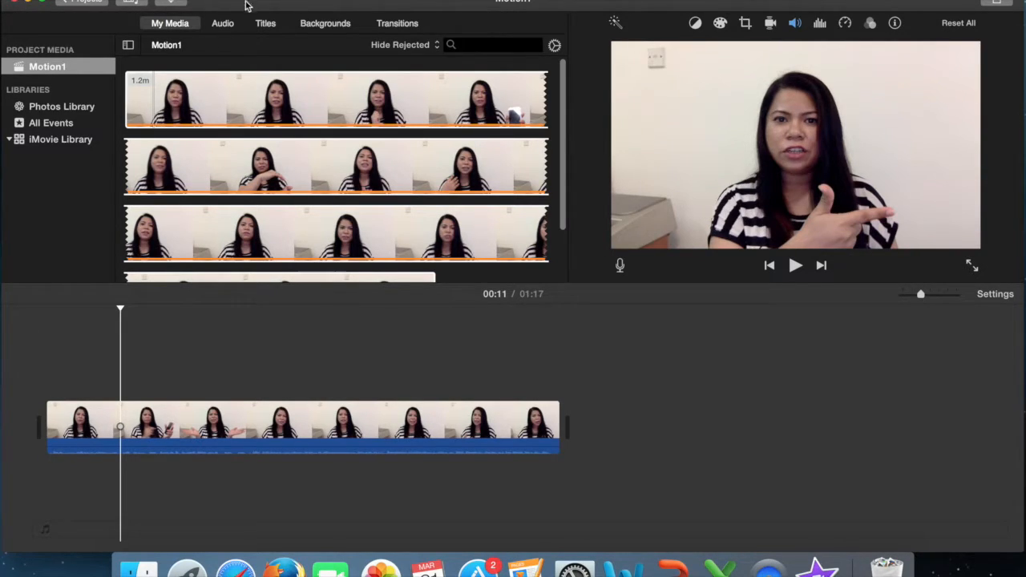
Start importing media and open the Fire folder inside Motion Elements FX File's Animated Effects folder
{"action": "left_click", "coordinate": [170, 6]}
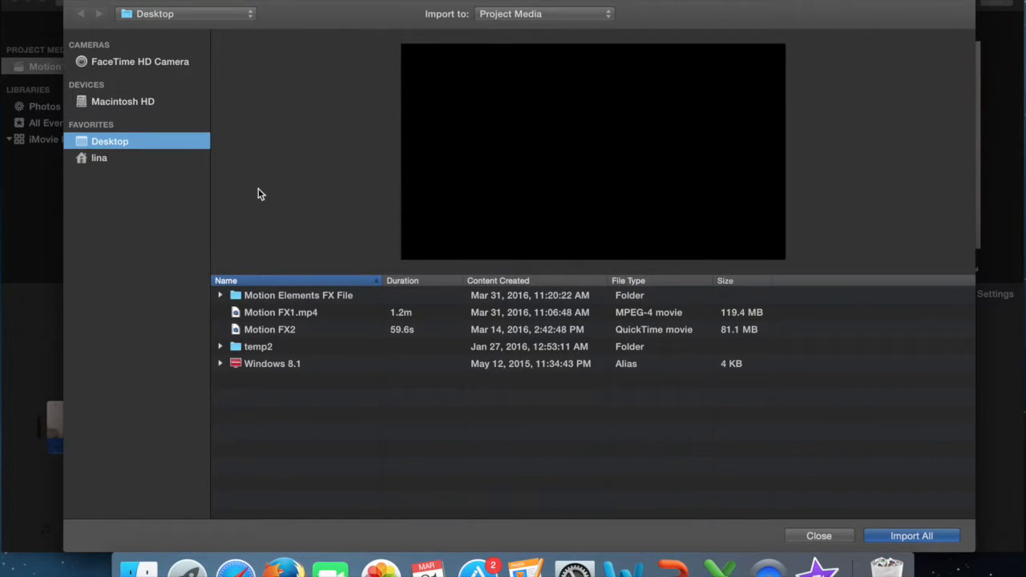
{"action": "double_click", "coordinate": [286, 295]}
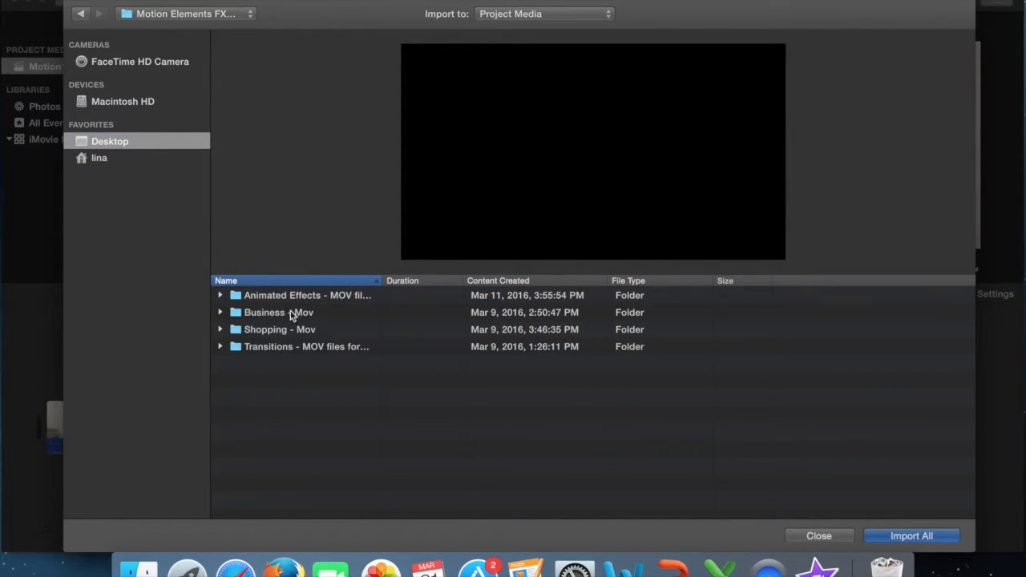
{"action": "double_click", "coordinate": [343, 299]}
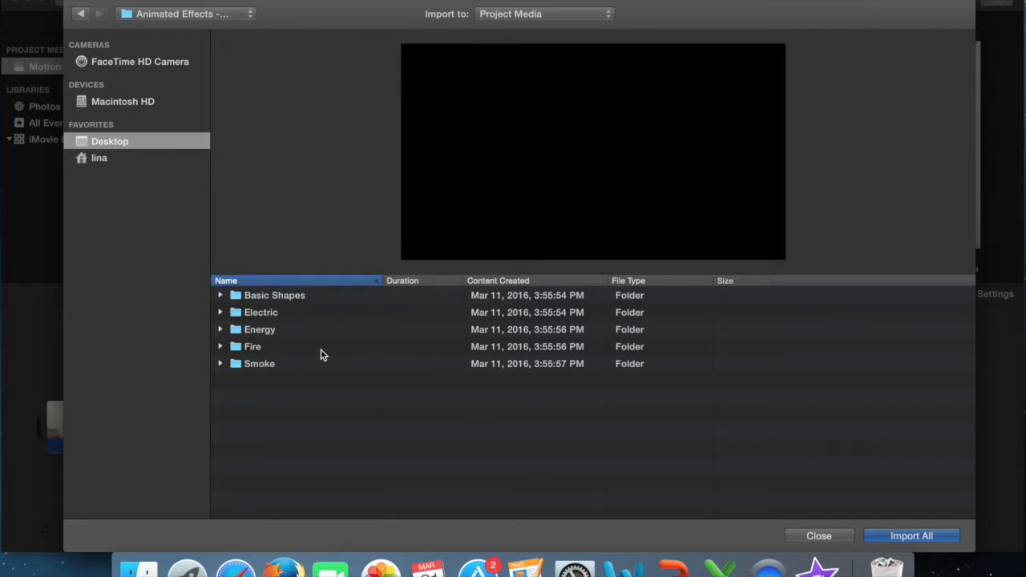
{"action": "double_click", "coordinate": [262, 353]}
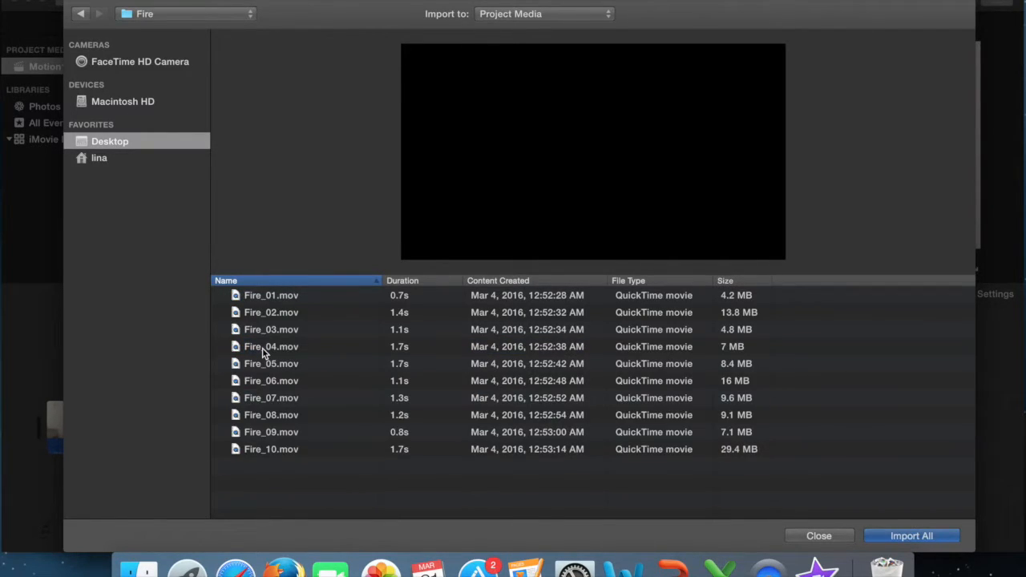
Preview the fire effect clips starting from Fire_01.mov, and import Fire_07.mov into the project media
{"action": "left_click", "coordinate": [276, 298]}
{"action": "left_click", "coordinate": [287, 316]}
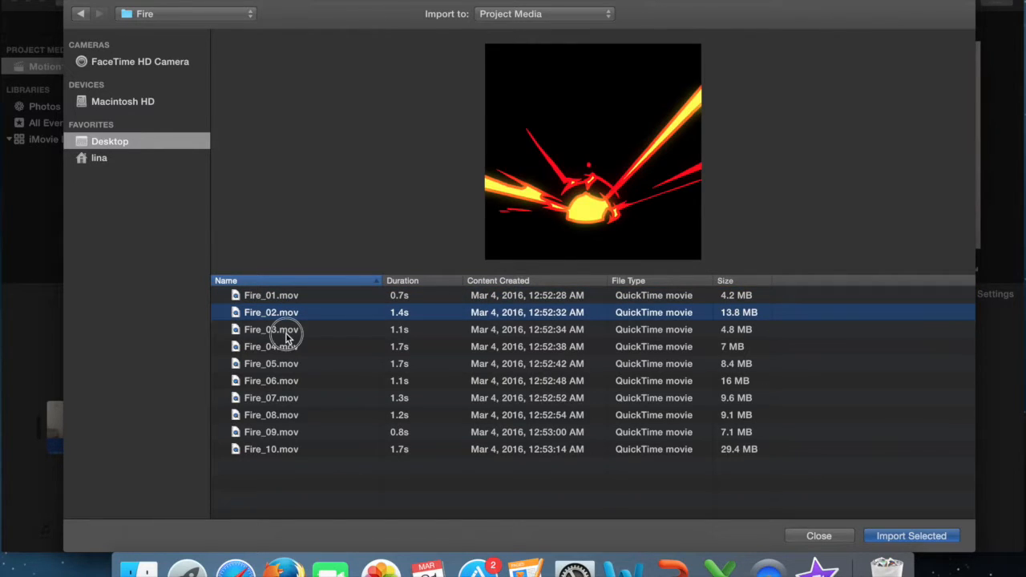
{"action": "left_click", "coordinate": [287, 335]}
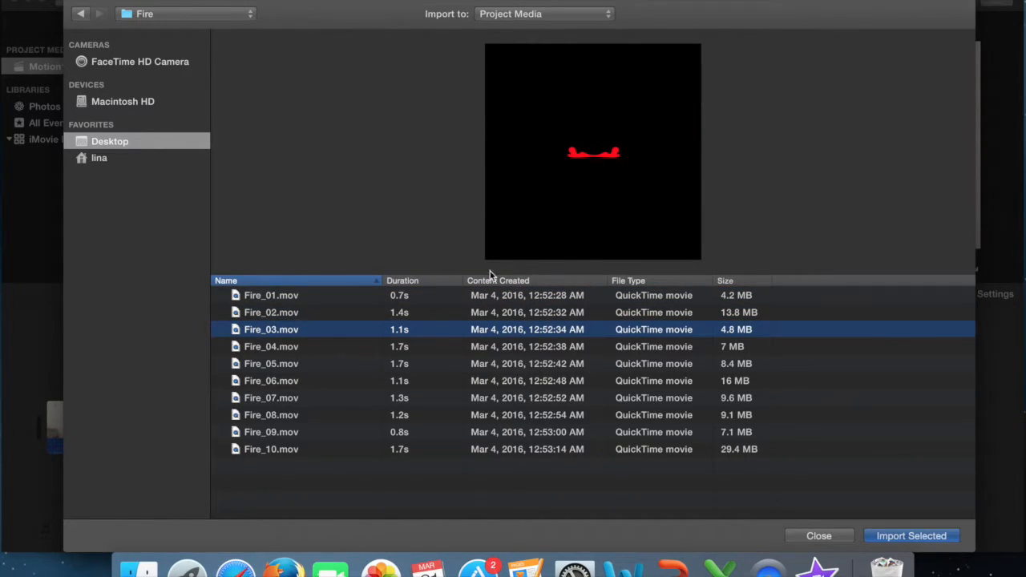
{"action": "left_click", "coordinate": [591, 239]}
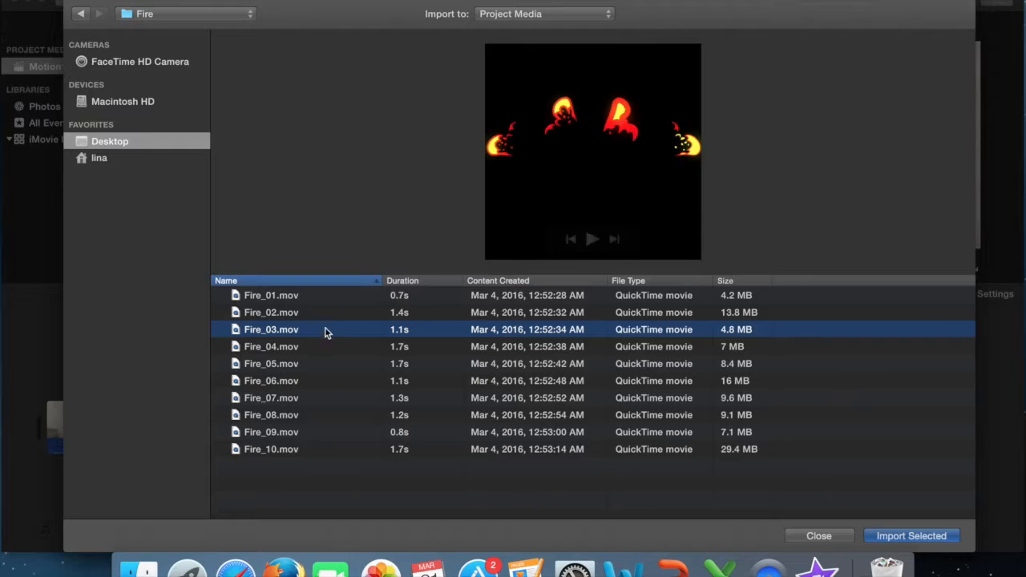
{"action": "left_click", "coordinate": [317, 348]}
{"action": "left_click", "coordinate": [599, 239]}
{"action": "left_click", "coordinate": [302, 367]}
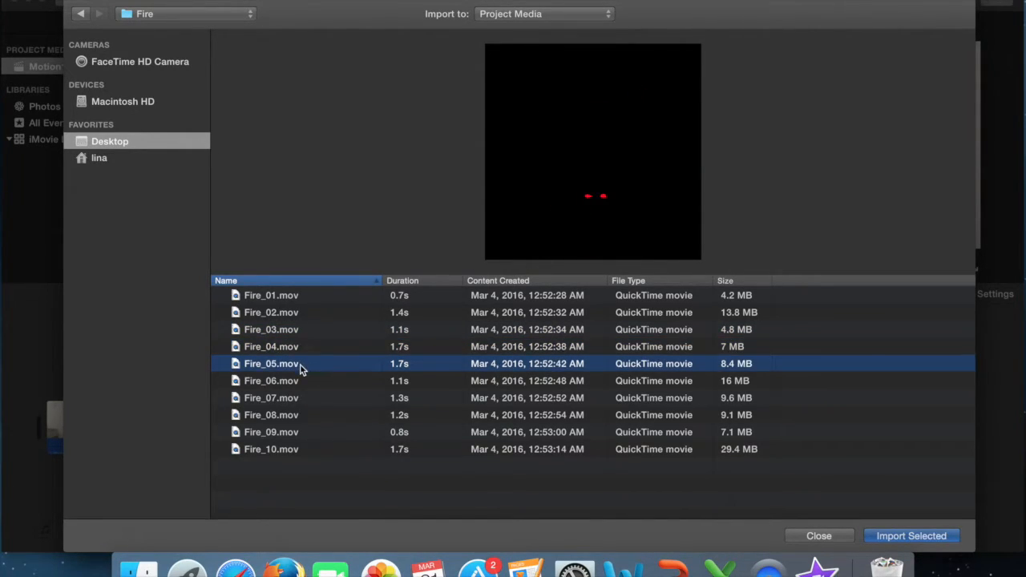
{"action": "mouse_move", "coordinate": [619, 222]}
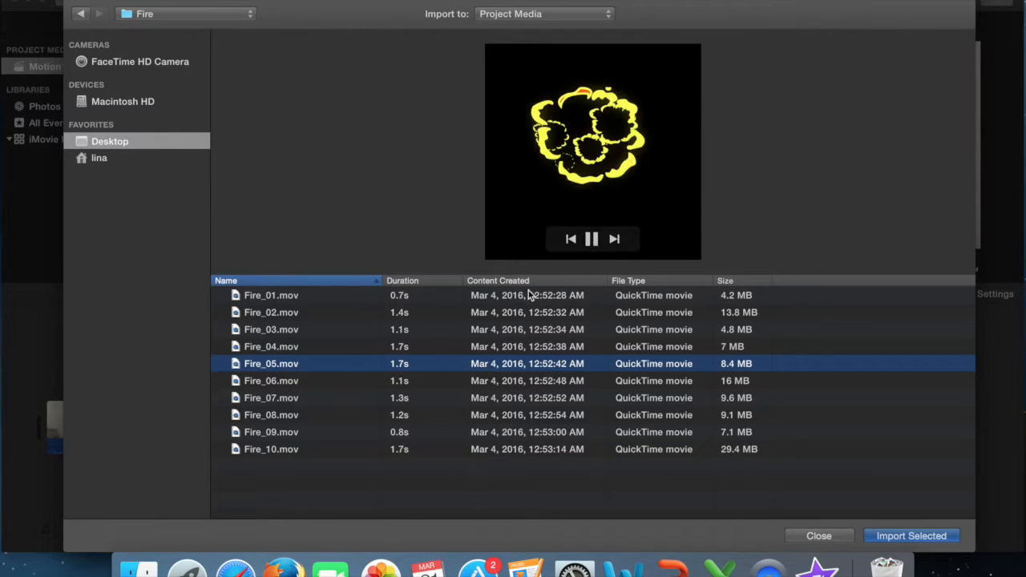
{"action": "left_click", "coordinate": [319, 382]}
{"action": "left_click", "coordinate": [320, 400]}
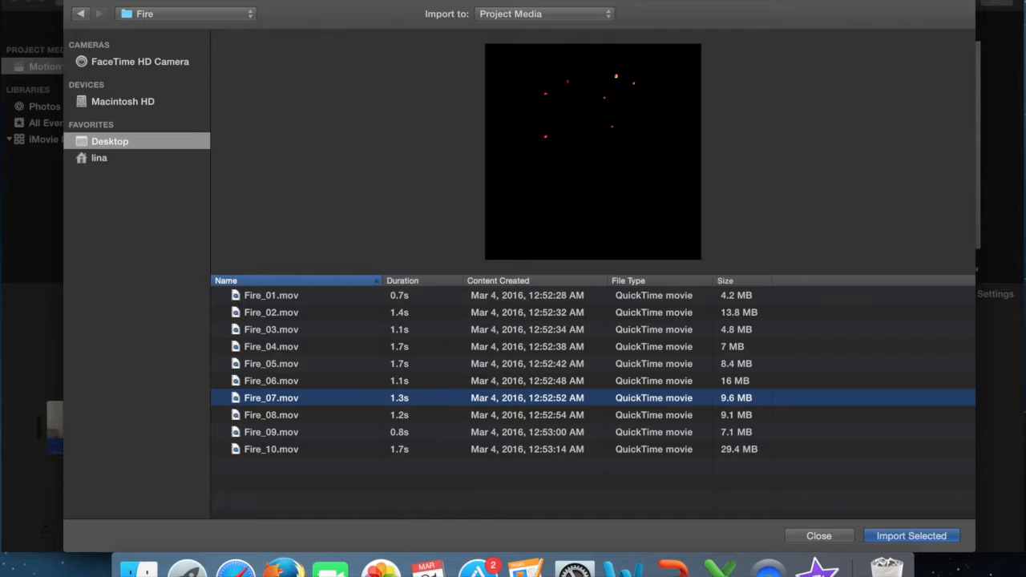
{"action": "left_click", "coordinate": [910, 538]}
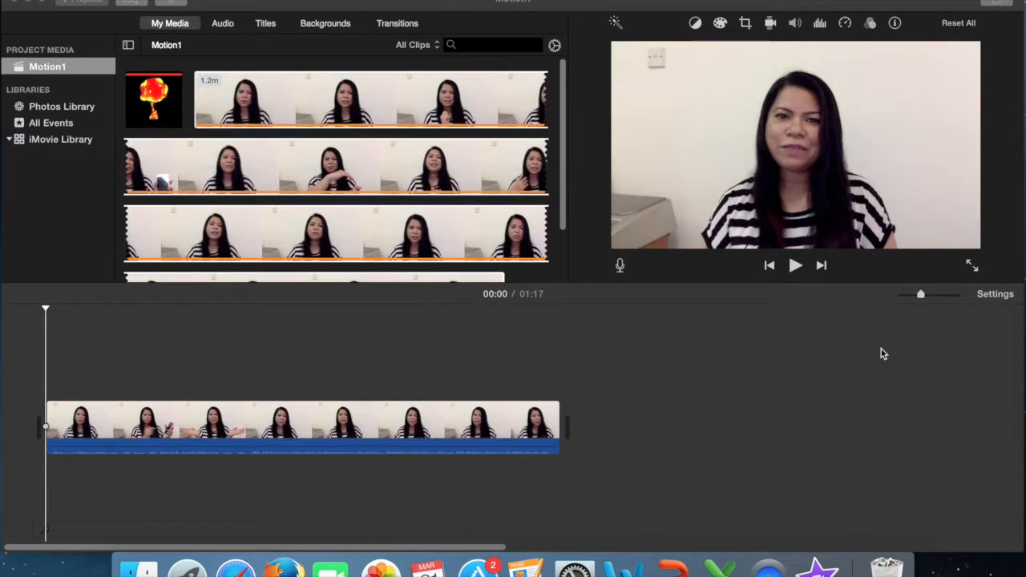
Position the timeline playhead at 00:11, where the speaker points sideways
{"action": "left_click", "coordinate": [172, 105]}
{"action": "left_click", "coordinate": [46, 311]}
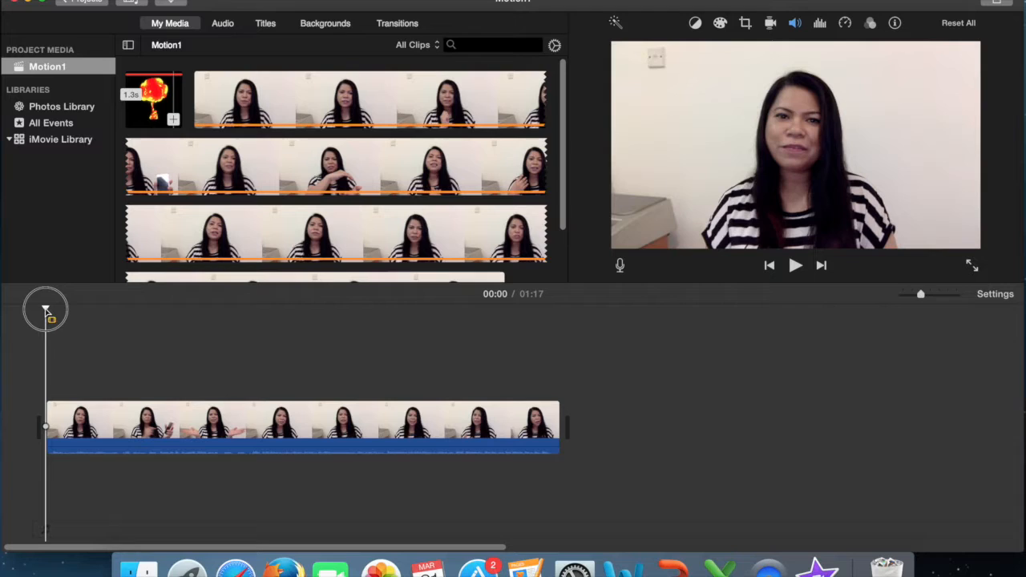
{"action": "left_click_drag", "start_coordinate": [47, 311], "coordinate": [122, 331]}
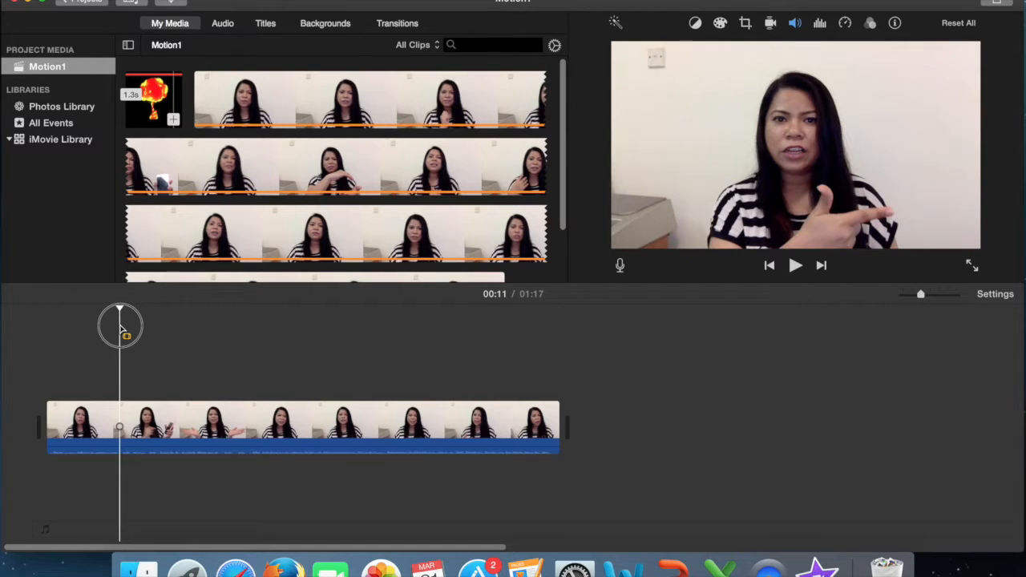
{"action": "left_click_drag", "start_coordinate": [121, 329], "coordinate": [121, 328]}
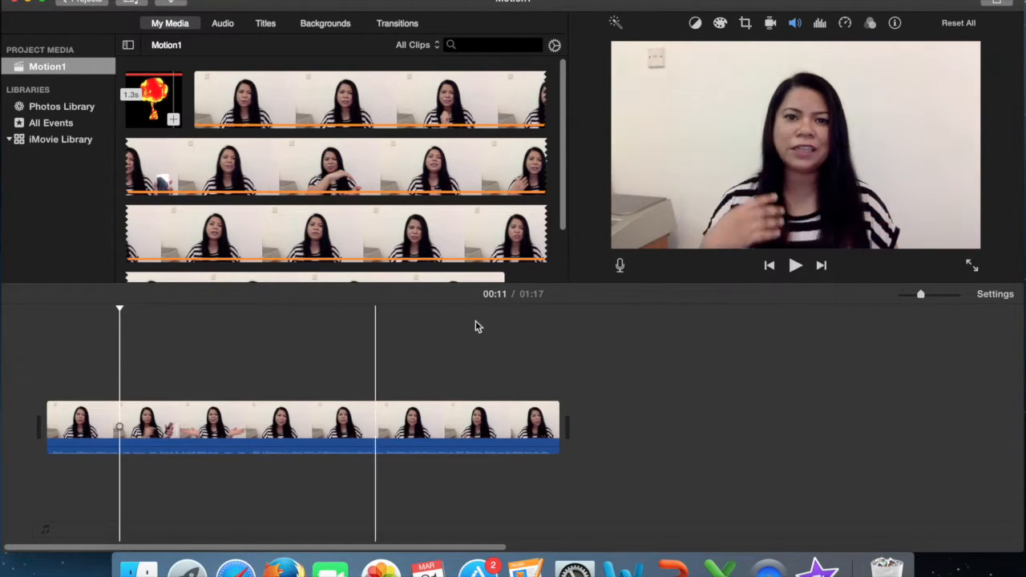
{"action": "left_click", "coordinate": [120, 369]}
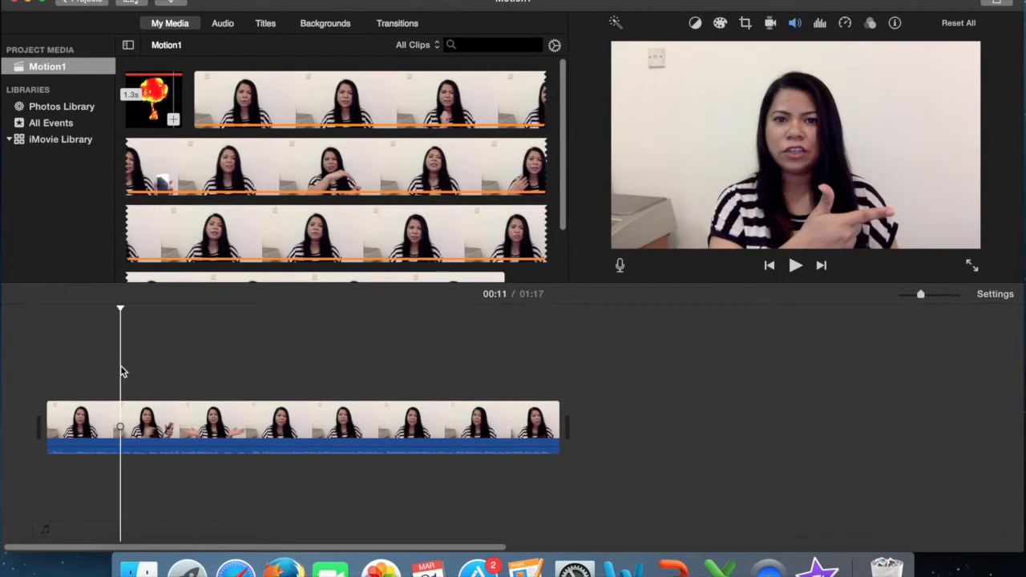
Overlay the whole fire clip above the main video at about 00:11, shift it slightly later, and play it back
{"action": "left_click", "coordinate": [158, 94]}
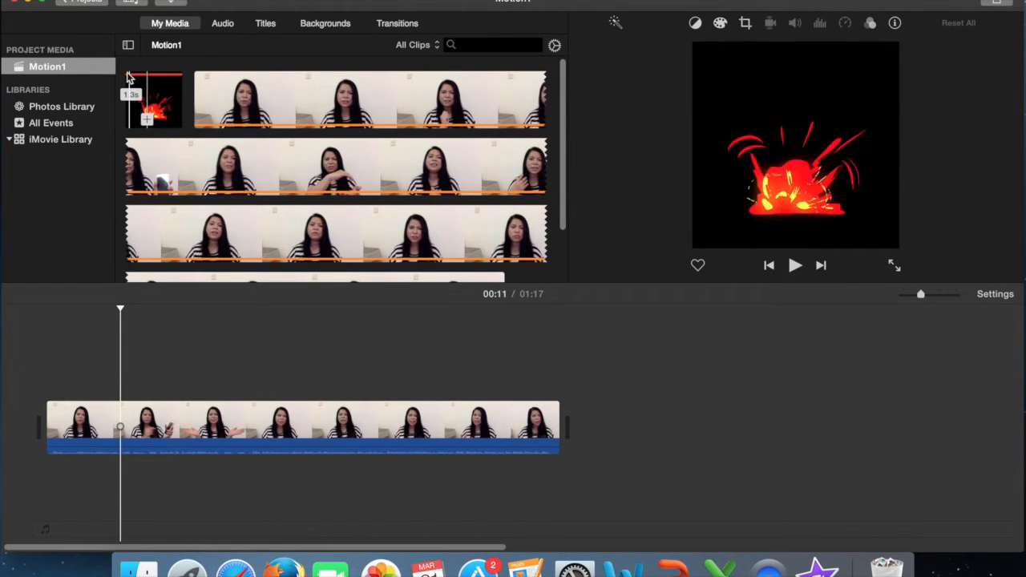
{"action": "left_click", "coordinate": [185, 97]}
{"action": "left_click_drag", "start_coordinate": [156, 98], "coordinate": [124, 370]}
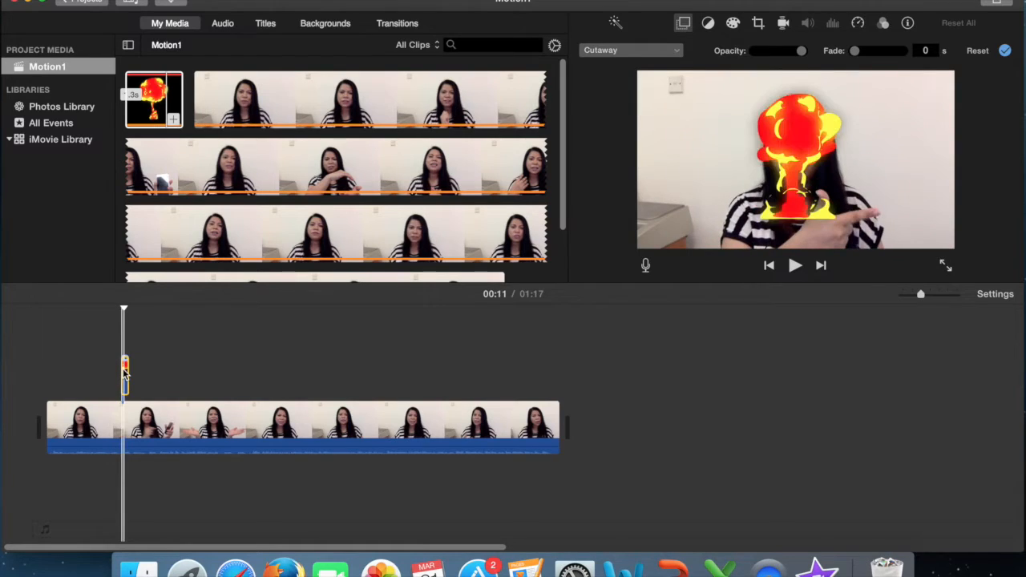
{"action": "left_click_drag", "start_coordinate": [125, 369], "coordinate": [130, 371]}
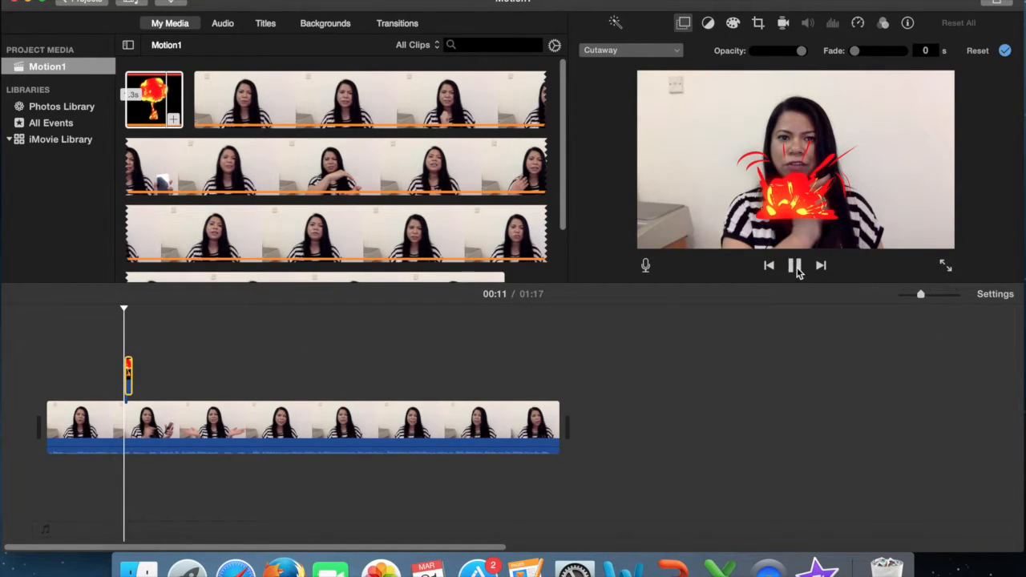
{"action": "left_click", "coordinate": [794, 266]}
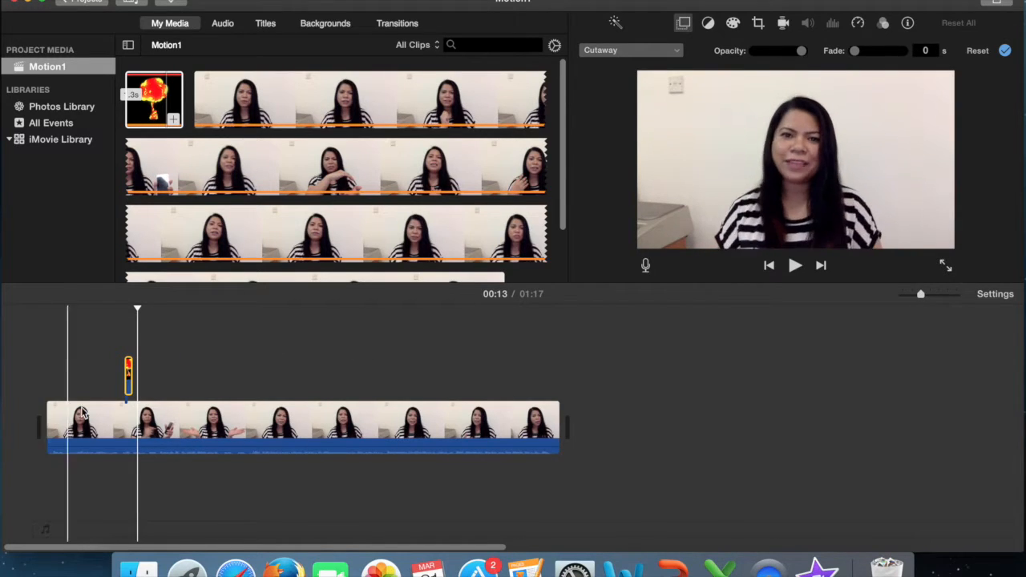
Change the fire overlay to Picture in Picture and move it down beside the speaker's shoulder
{"action": "left_click", "coordinate": [126, 373]}
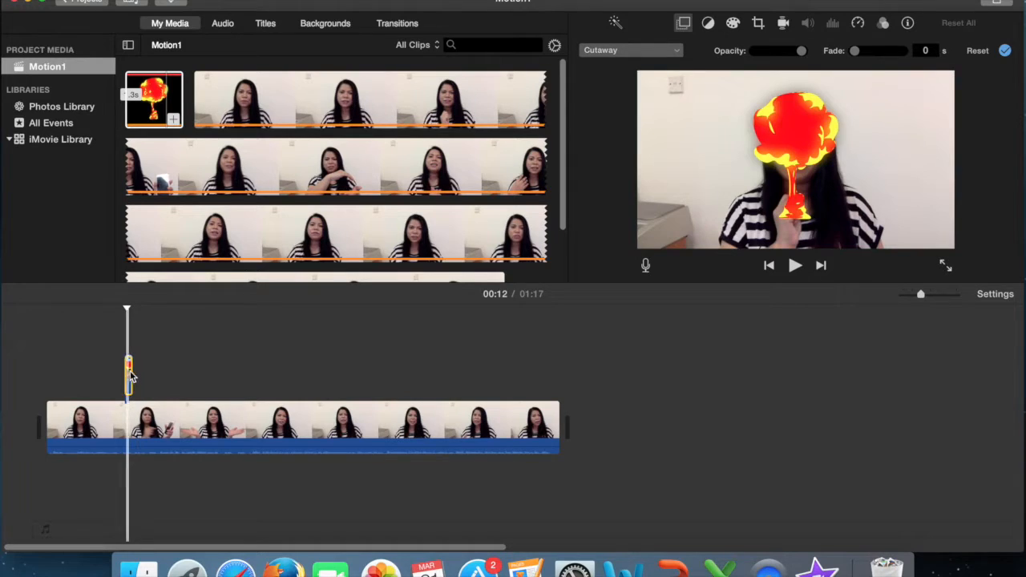
{"action": "left_click", "coordinate": [631, 51]}
{"action": "left_click", "coordinate": [632, 100]}
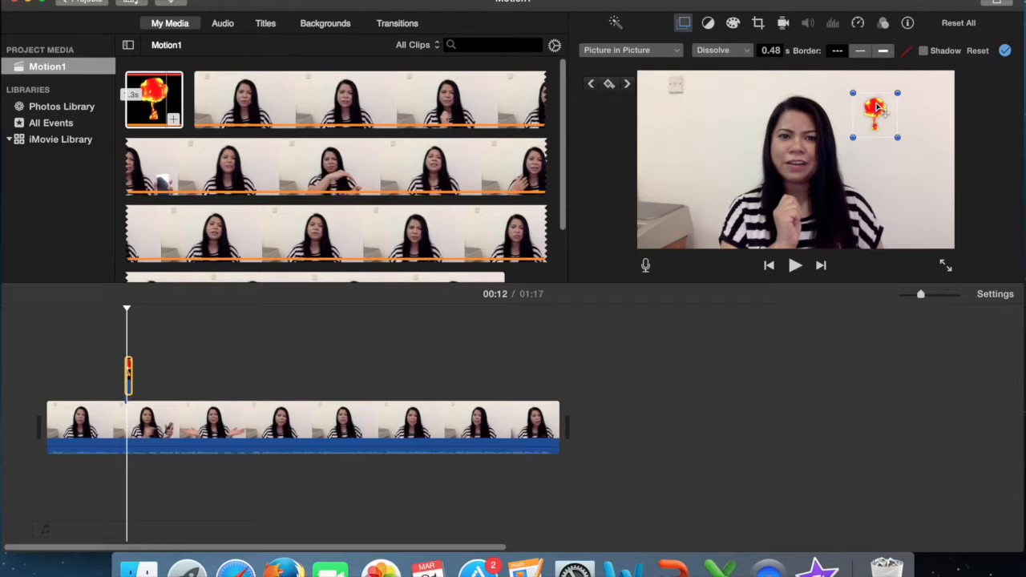
{"action": "left_click_drag", "start_coordinate": [878, 107], "coordinate": [885, 181]}
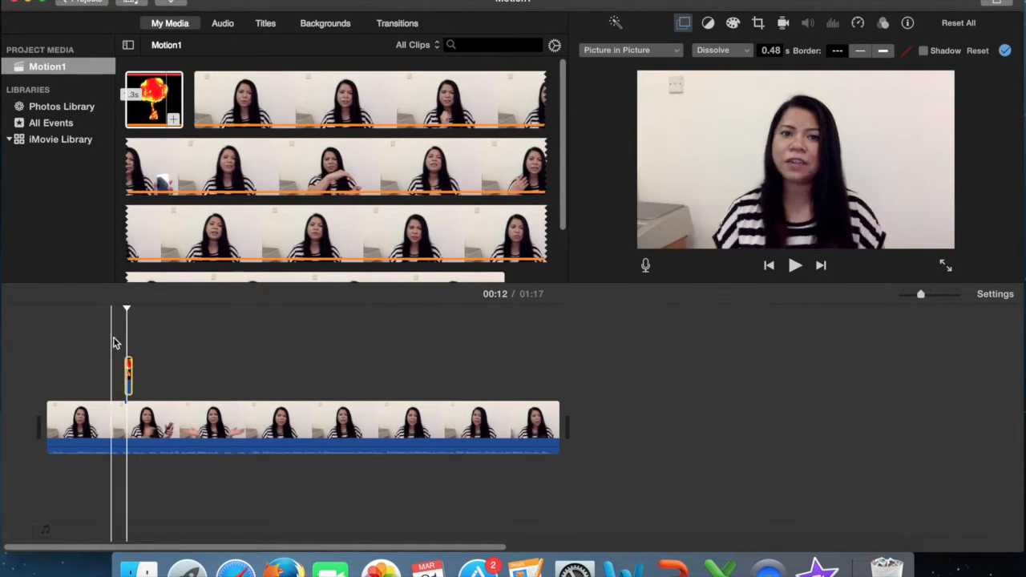
Adjust the fire overlay's timeline position so it starts at about 00:11, at the pointing gesture
{"action": "left_click_drag", "start_coordinate": [131, 368], "coordinate": [134, 373]}
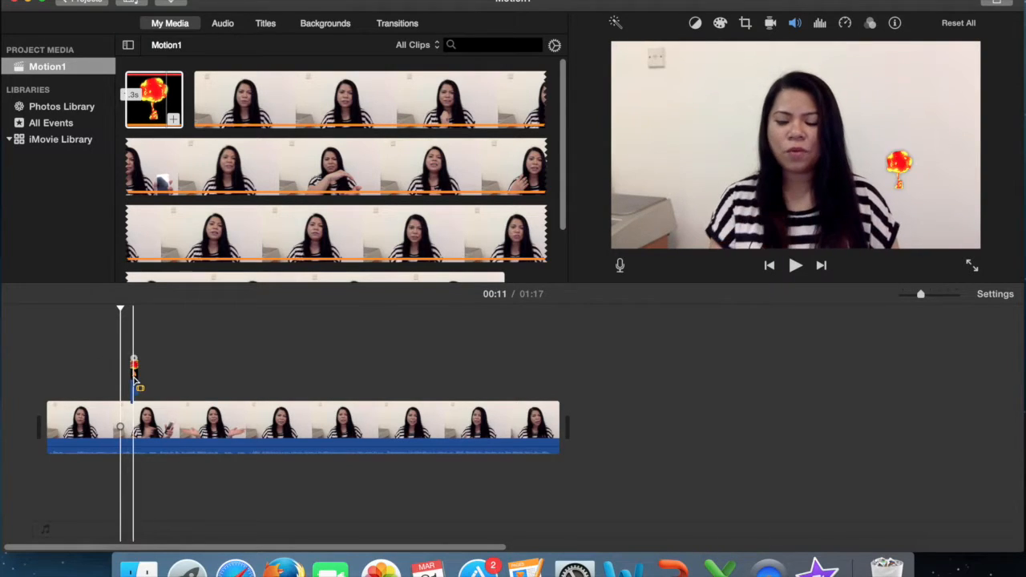
{"action": "left_click", "coordinate": [133, 377]}
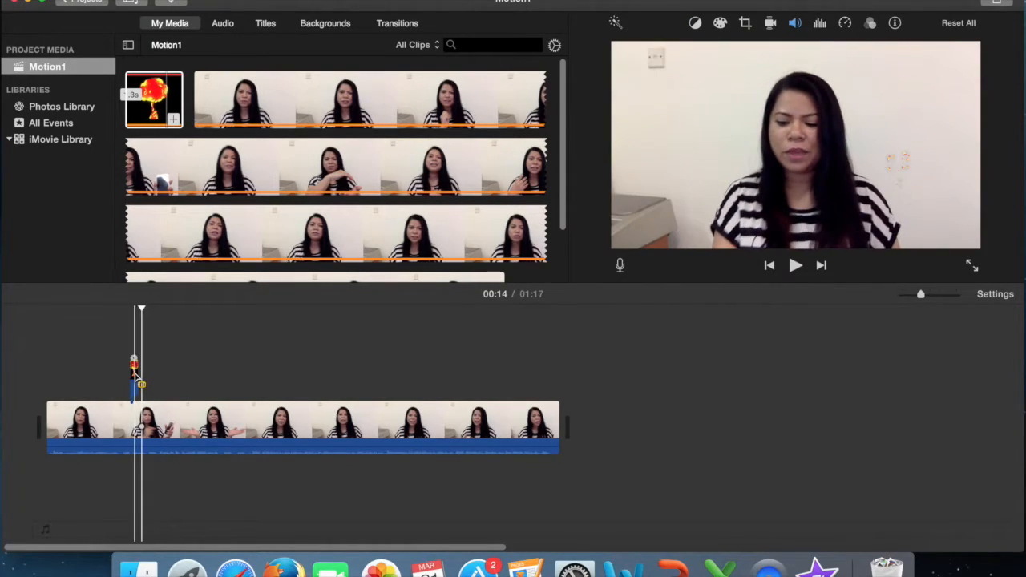
{"action": "left_click_drag", "start_coordinate": [135, 378], "coordinate": [125, 374]}
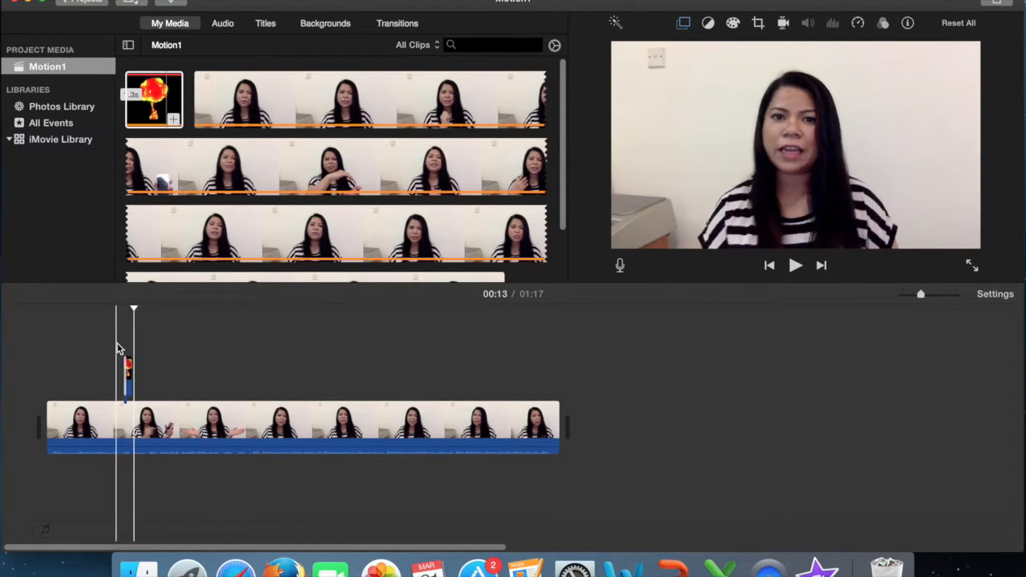
{"action": "left_click", "coordinate": [124, 341]}
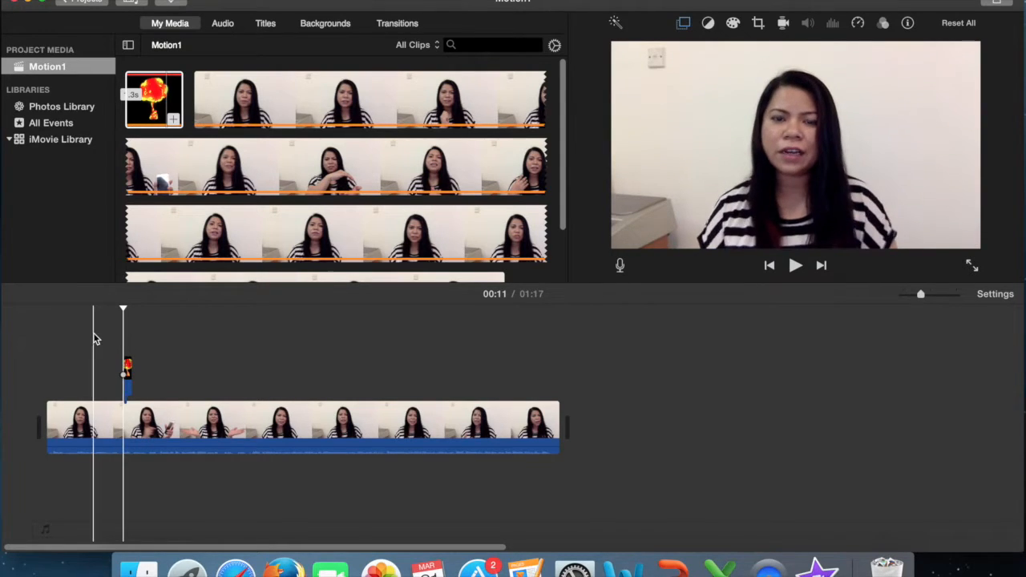
{"action": "left_click", "coordinate": [122, 340]}
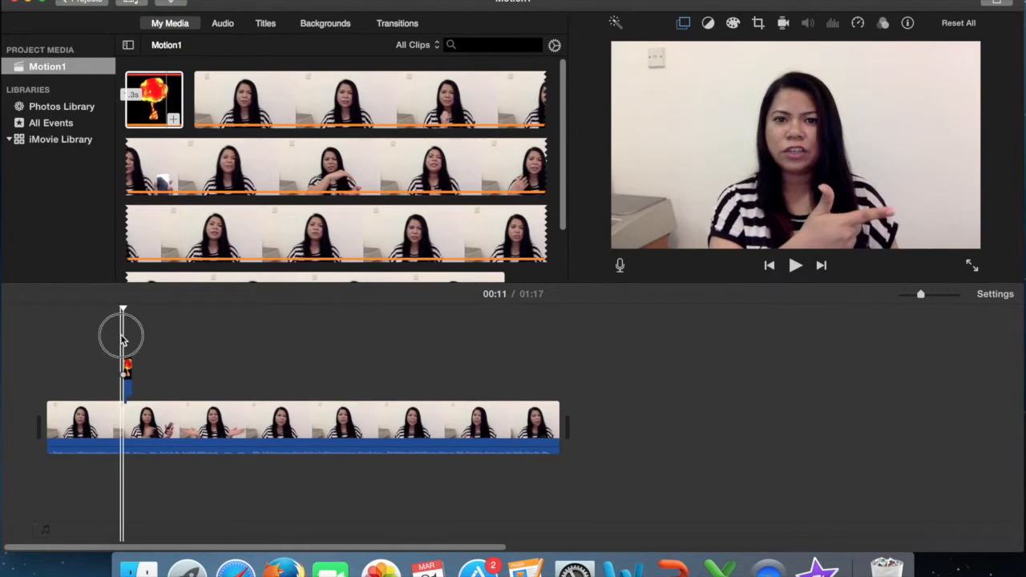
{"action": "left_click", "coordinate": [129, 365]}
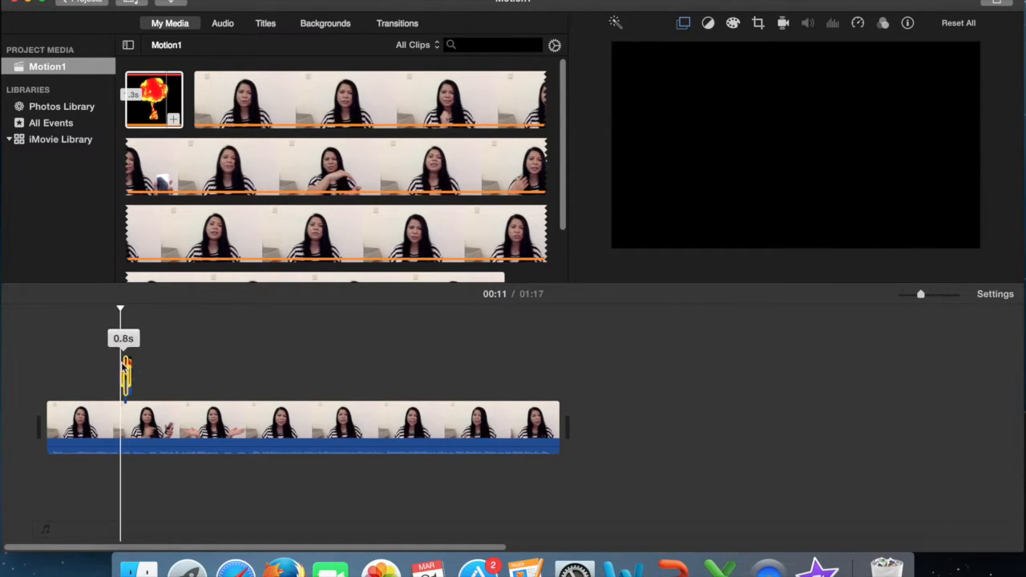
{"action": "left_click", "coordinate": [125, 370]}
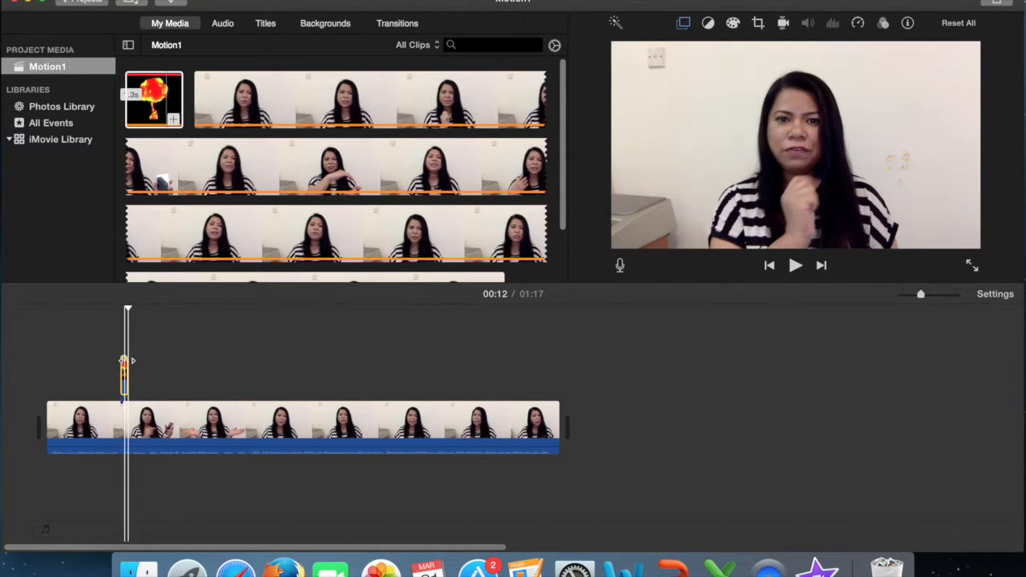
Play back the section from about 00:11 to 00:13 to check the fire overlay's timing against the pointing gesture
{"action": "left_click", "coordinate": [125, 369]}
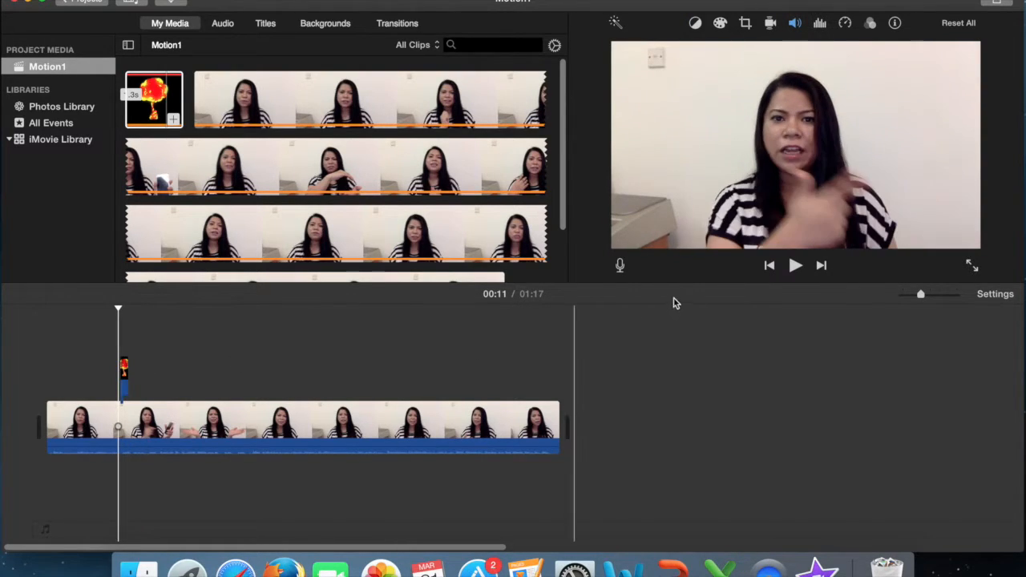
{"action": "left_click", "coordinate": [796, 268]}
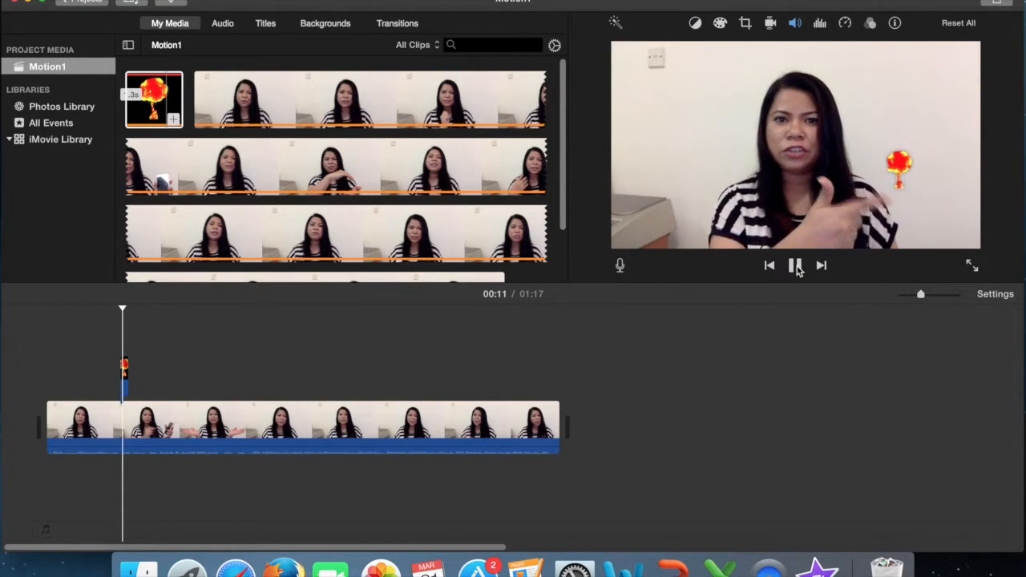
{"action": "left_click", "coordinate": [796, 268]}
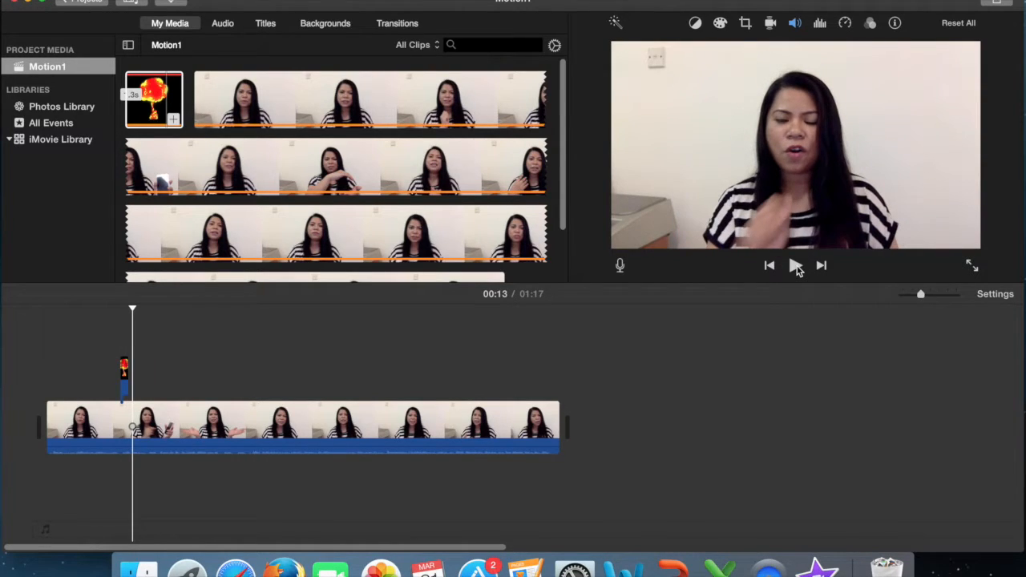
Rotate the fire overlay 90 degrees clockwise so its flame head faces away from the speaker, and return to its video overlay settings
{"action": "left_click", "coordinate": [124, 377]}
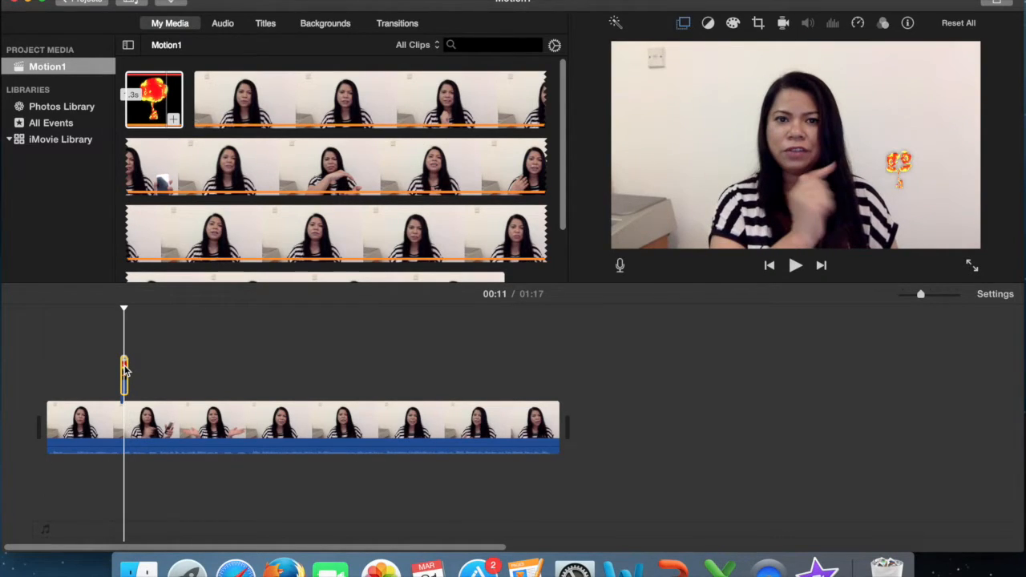
{"action": "left_click", "coordinate": [759, 24]}
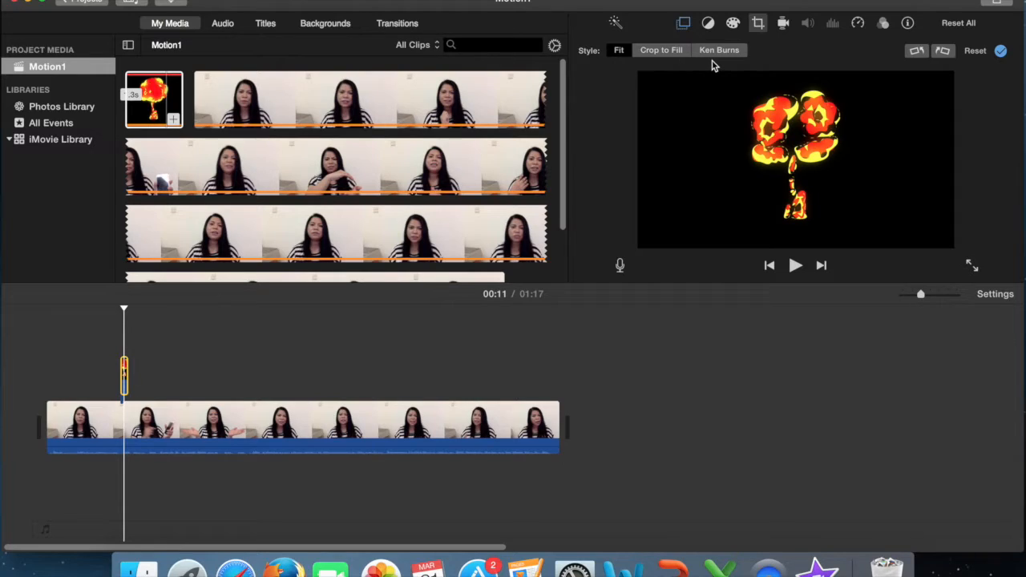
{"action": "left_click", "coordinate": [945, 51]}
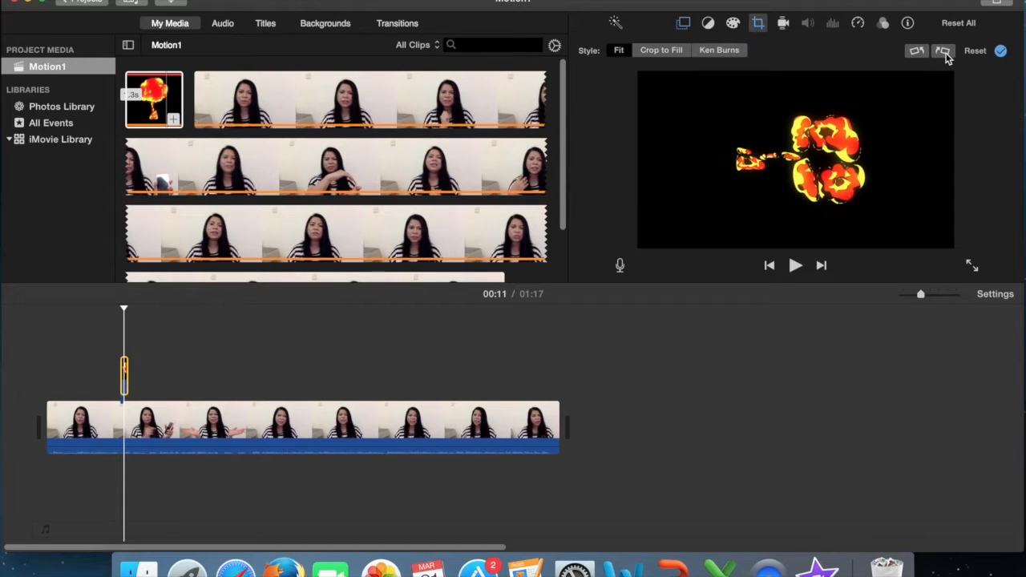
{"action": "left_click", "coordinate": [944, 51]}
{"action": "left_click", "coordinate": [944, 52]}
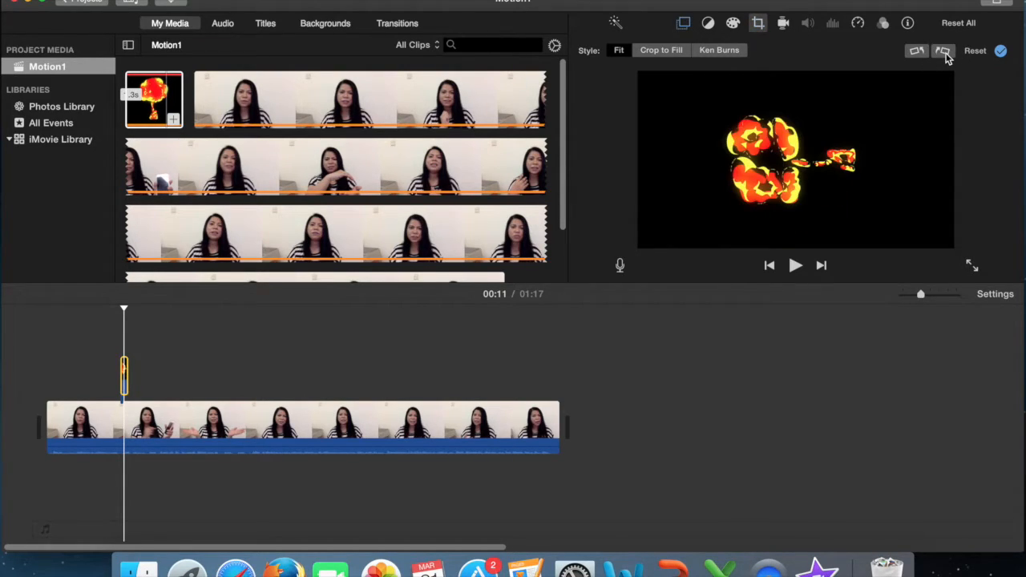
{"action": "left_click", "coordinate": [943, 51]}
{"action": "left_click", "coordinate": [944, 52]}
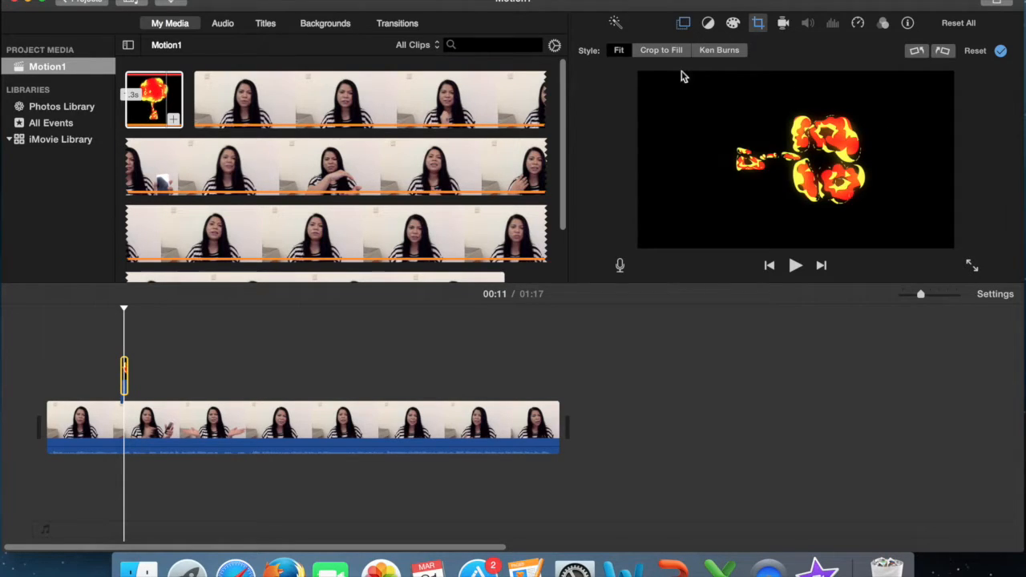
{"action": "left_click", "coordinate": [683, 24]}
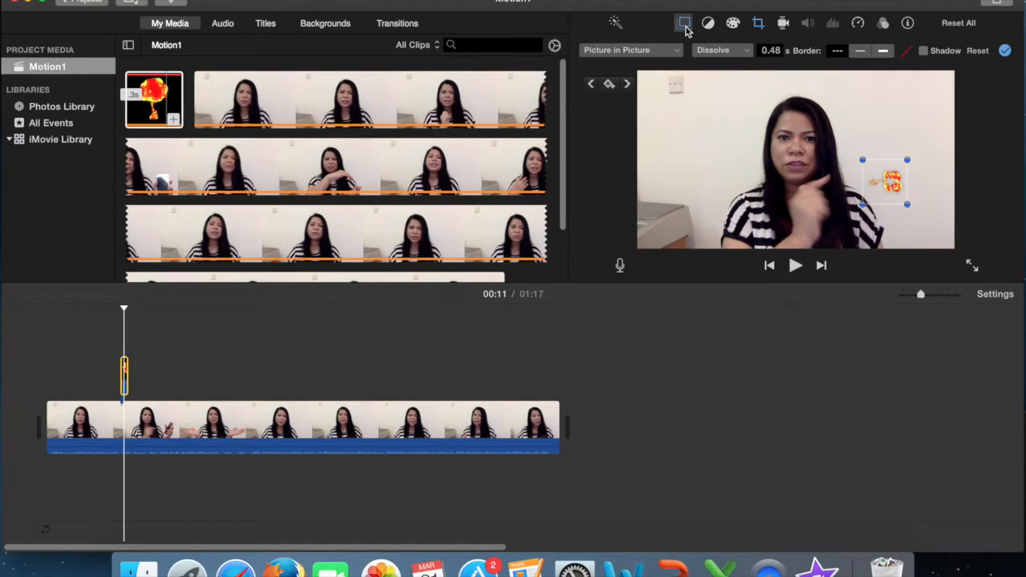
{"action": "left_click", "coordinate": [684, 24]}
{"action": "left_click", "coordinate": [684, 24]}
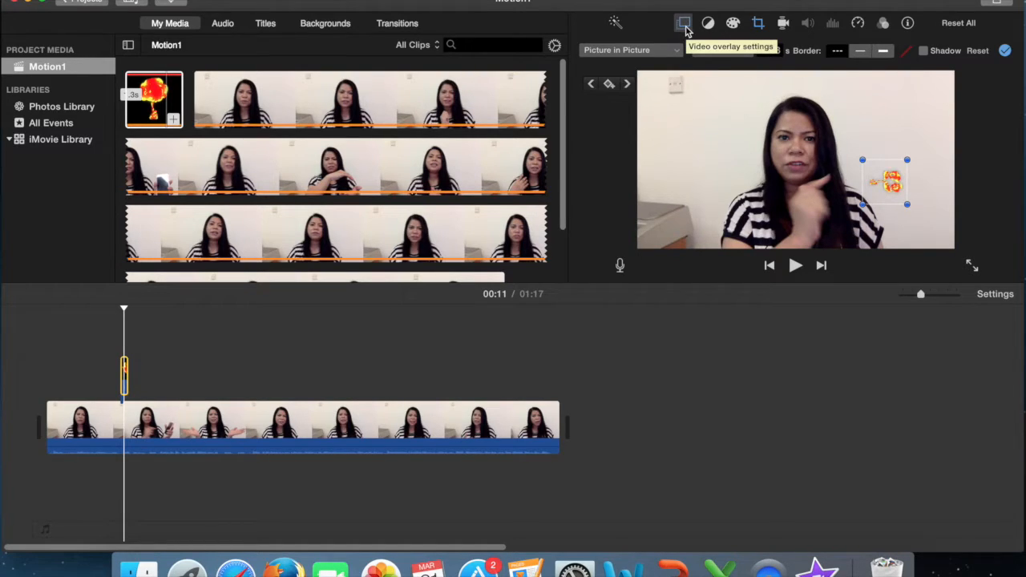
Play back from about 00:10 to 00:12 to check the rotated fire overlay
{"action": "left_click", "coordinate": [115, 318]}
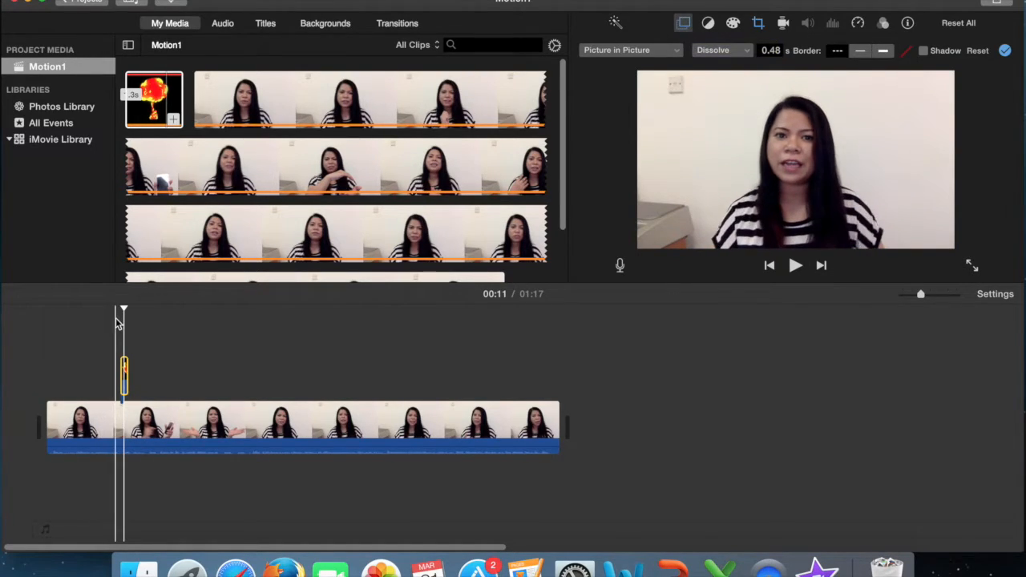
{"action": "left_click", "coordinate": [794, 266]}
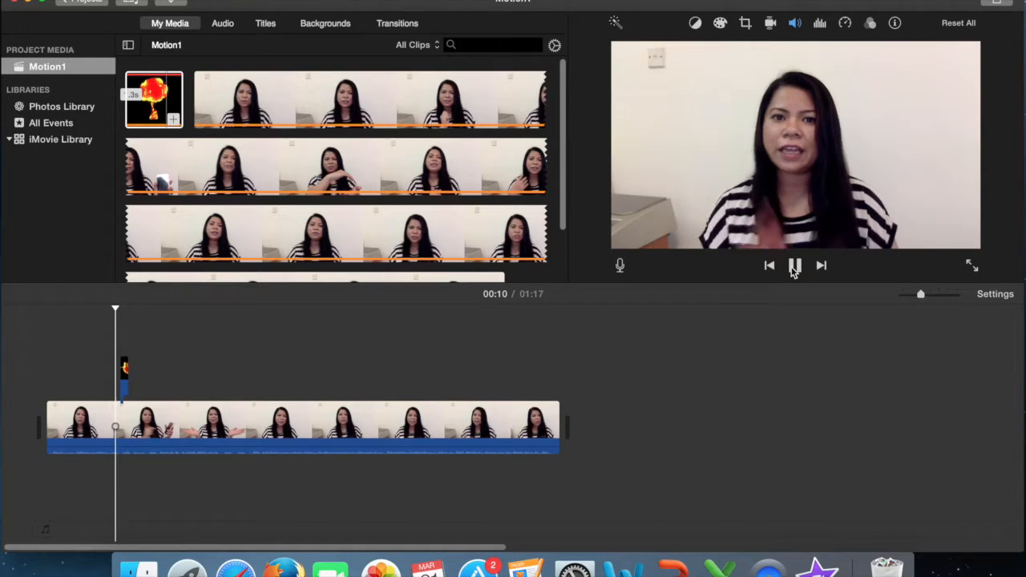
{"action": "left_click", "coordinate": [794, 267]}
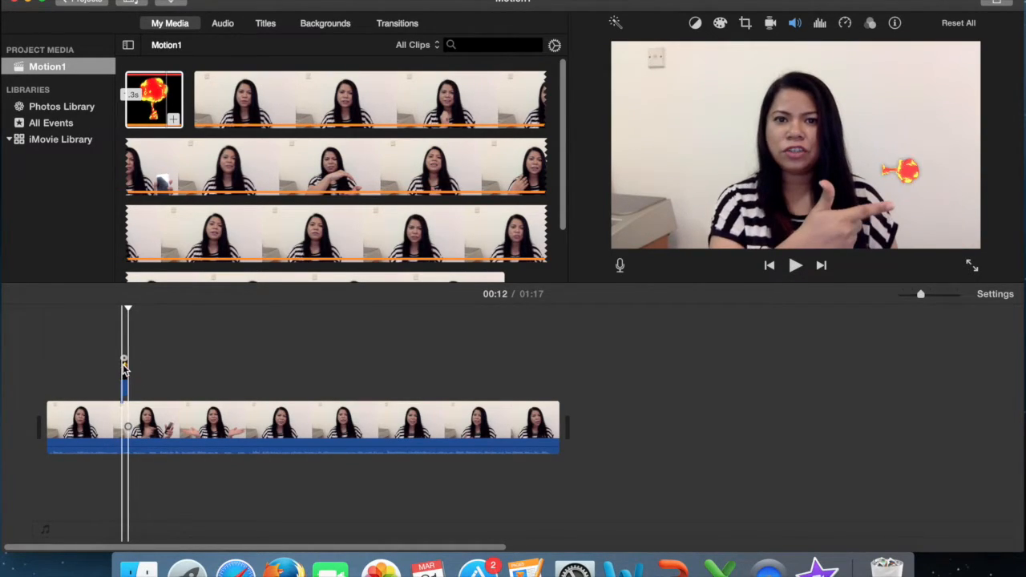
Move the fire picture-in-picture down so it starts at the speaker's pointing fingertip
{"action": "left_click", "coordinate": [124, 369]}
{"action": "left_click", "coordinate": [682, 24]}
{"action": "left_click_drag", "start_coordinate": [889, 182], "coordinate": [899, 207]}
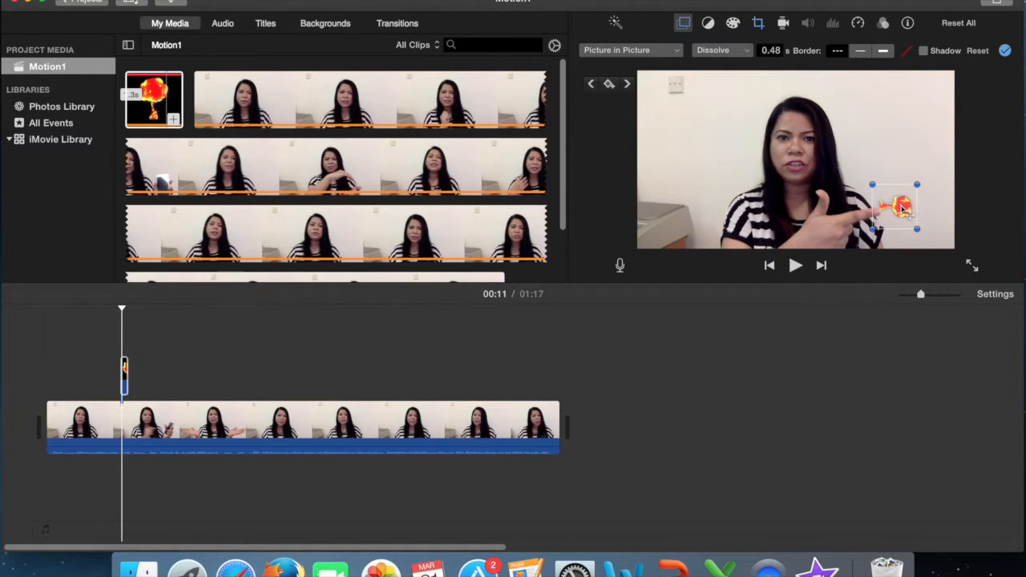
{"action": "left_click_drag", "start_coordinate": [903, 206], "coordinate": [904, 213]}
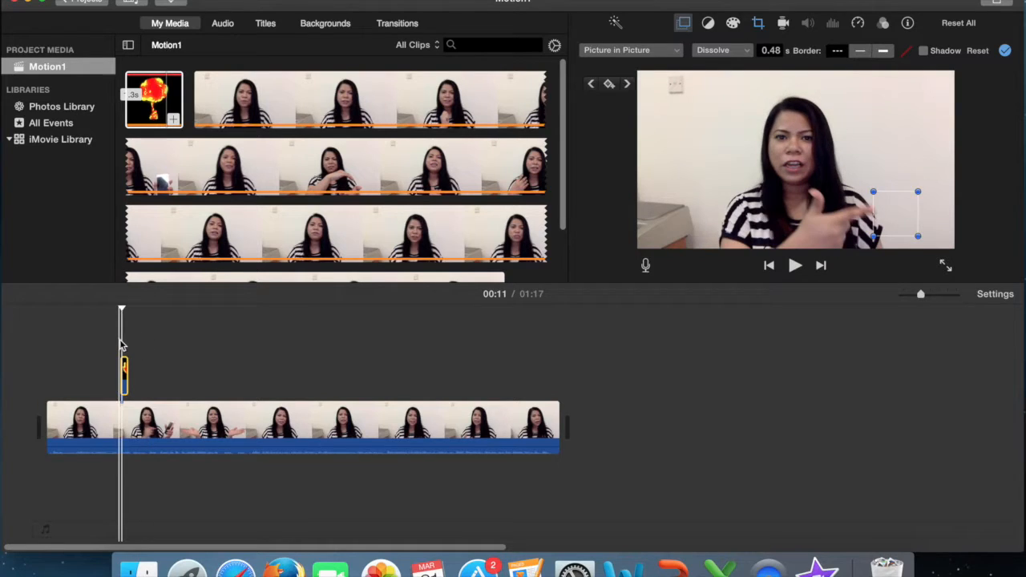
Play back from just before the fire overlay to check its placement, and stop at 00:16, where the speaker holds up the phone
{"action": "left_click", "coordinate": [117, 347]}
{"action": "left_click", "coordinate": [796, 266]}
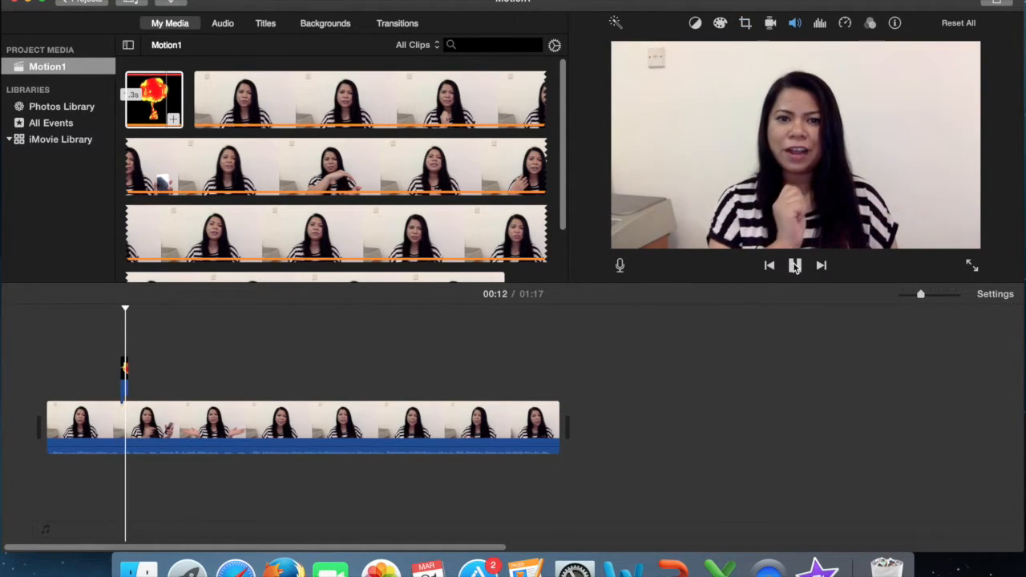
{"action": "left_click", "coordinate": [795, 267]}
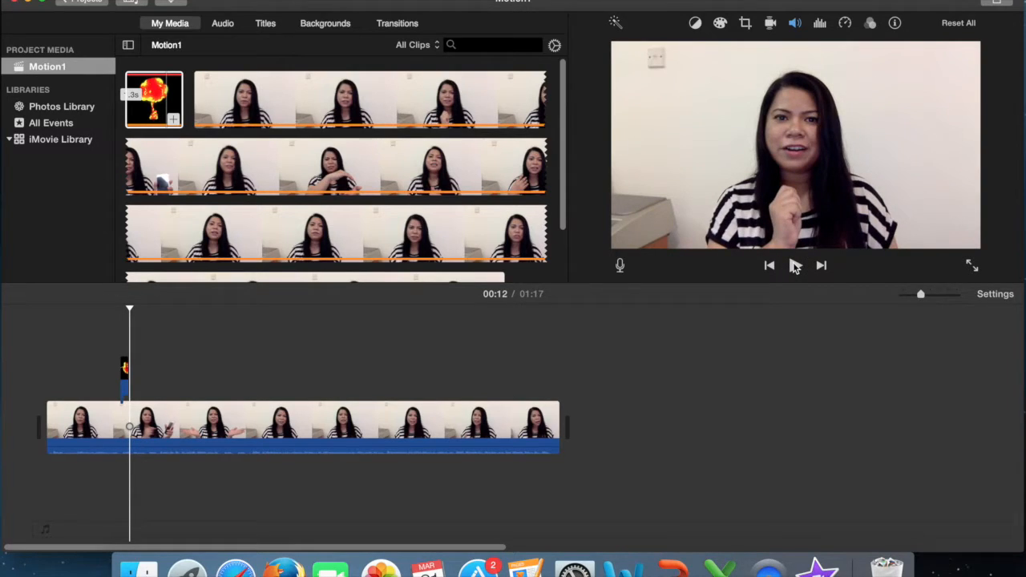
{"action": "left_click", "coordinate": [795, 266]}
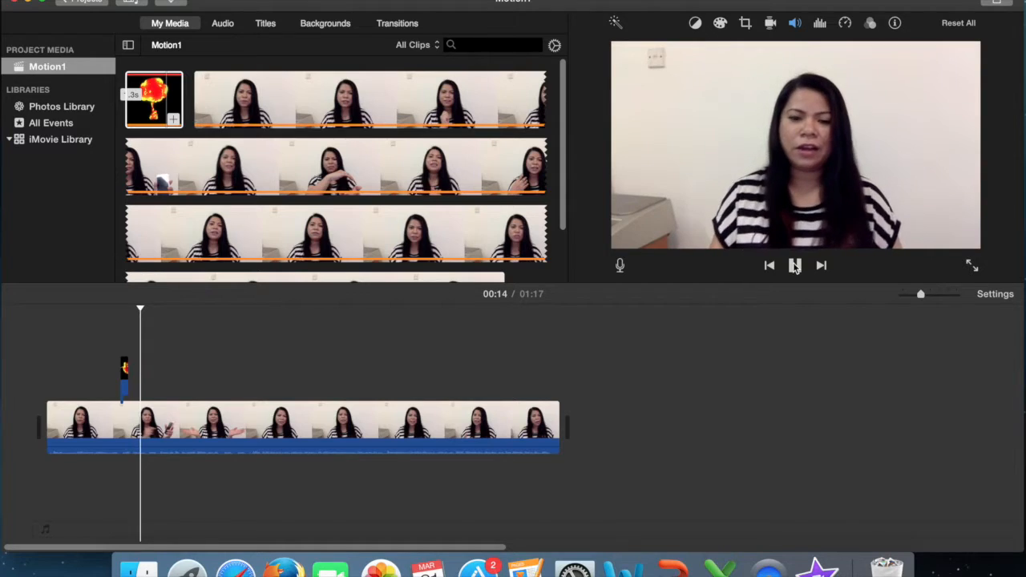
{"action": "left_click", "coordinate": [795, 266]}
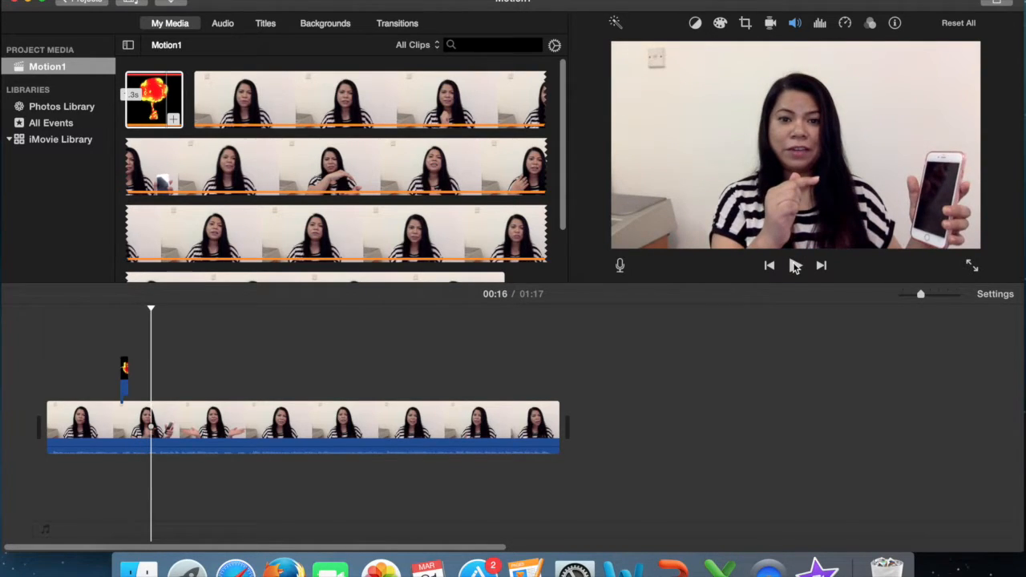
Start a media import and open the Electric folder inside Animated Effects - MOV files for Mac Users
{"action": "left_click", "coordinate": [175, 3]}
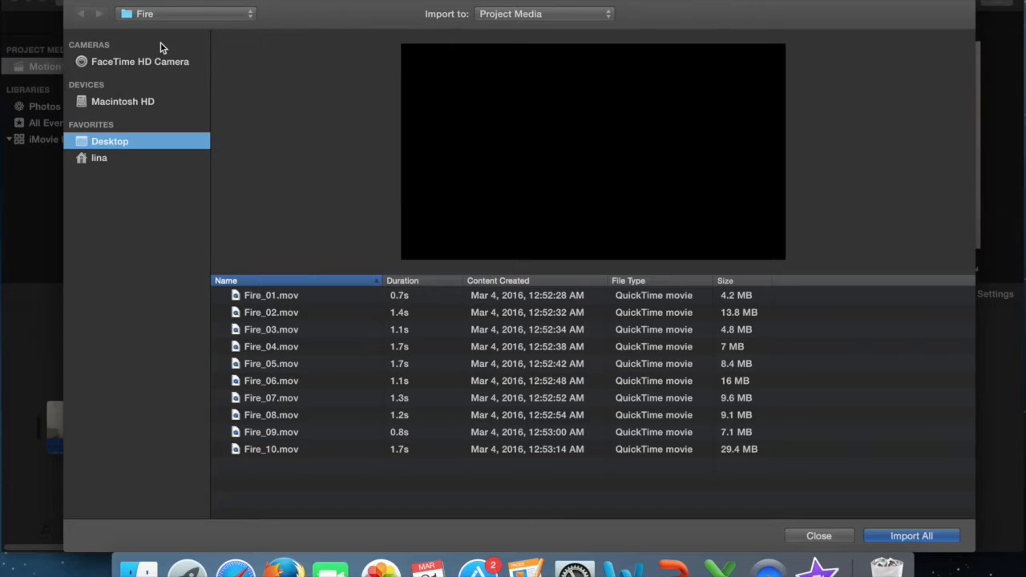
{"action": "left_click", "coordinate": [179, 15]}
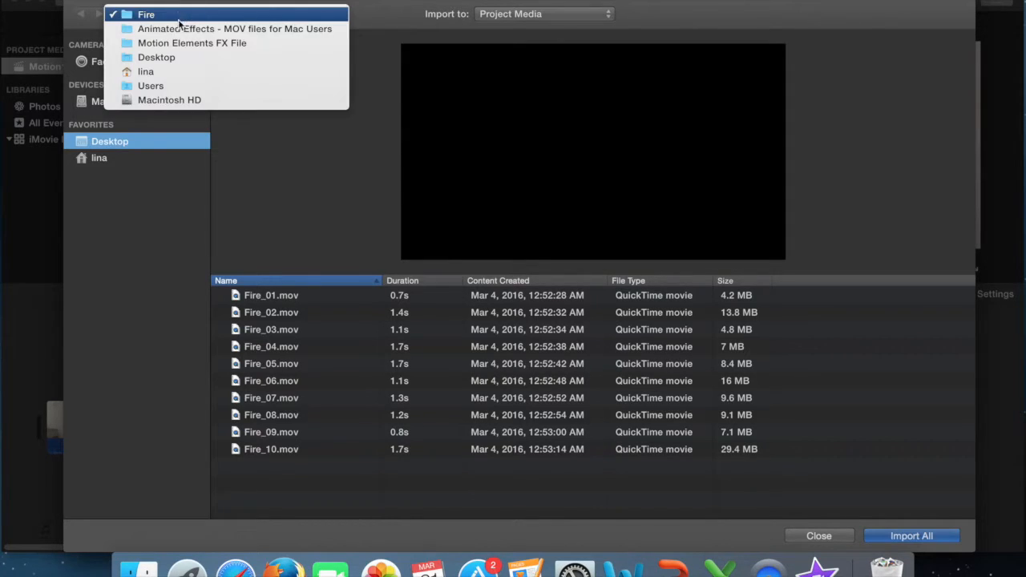
{"action": "left_click", "coordinate": [183, 30]}
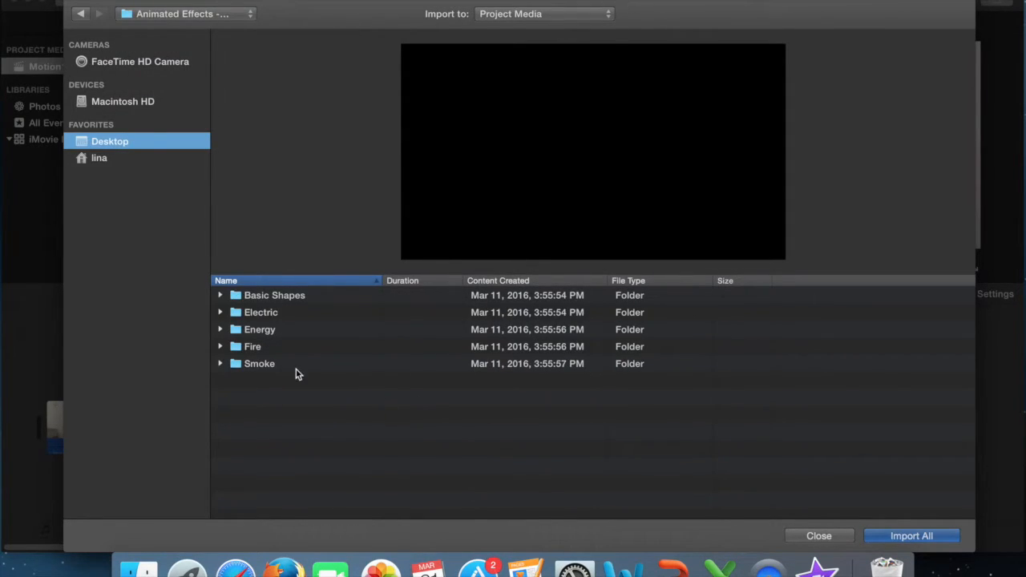
{"action": "double_click", "coordinate": [282, 317]}
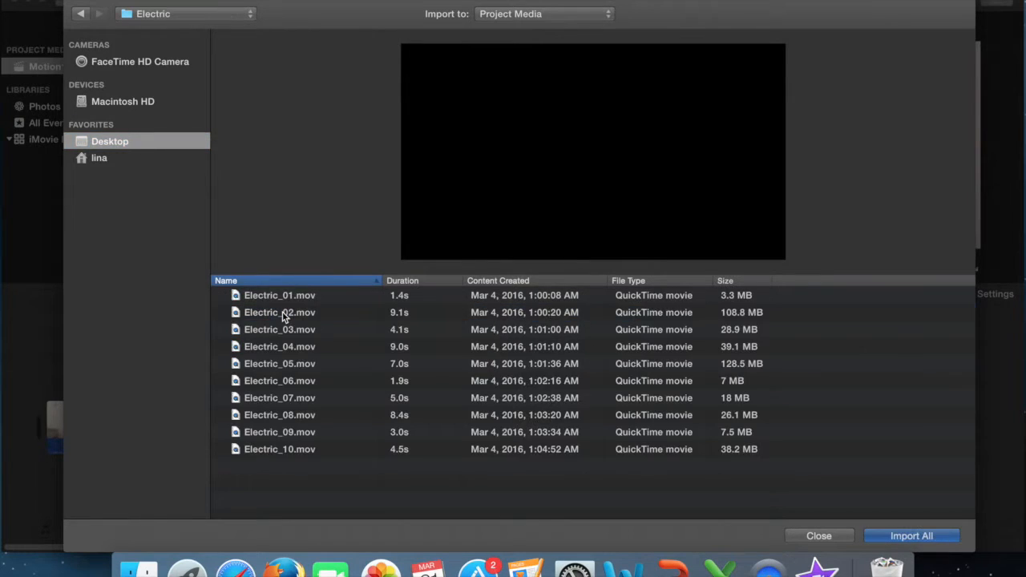
Preview several of the Electric clips and import Electric_04.mov into the project media
{"action": "left_click", "coordinate": [285, 296]}
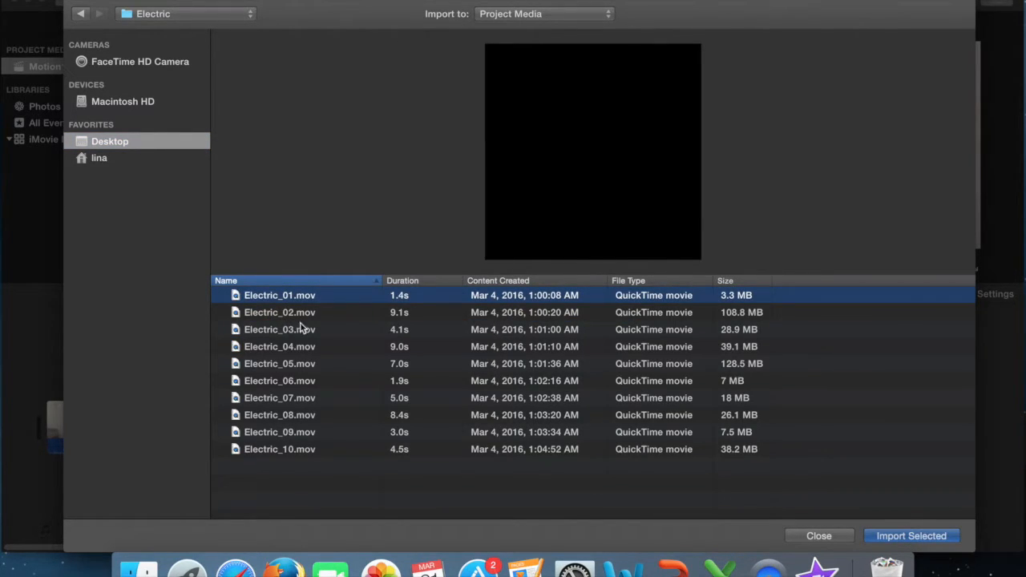
{"action": "key", "text": "space"}
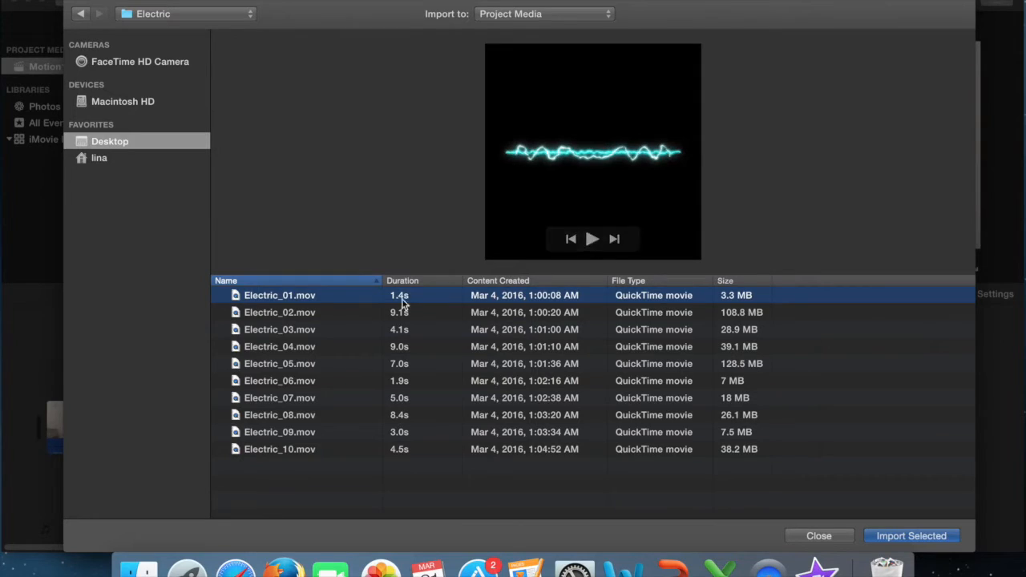
{"action": "left_click", "coordinate": [309, 364]}
{"action": "left_click", "coordinate": [593, 239]}
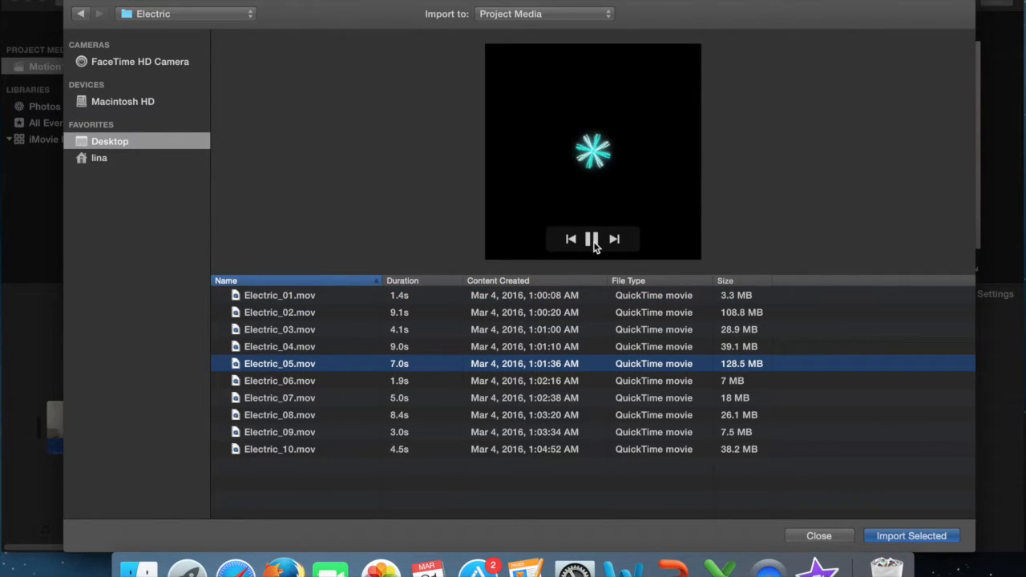
{"action": "left_click", "coordinate": [278, 315]}
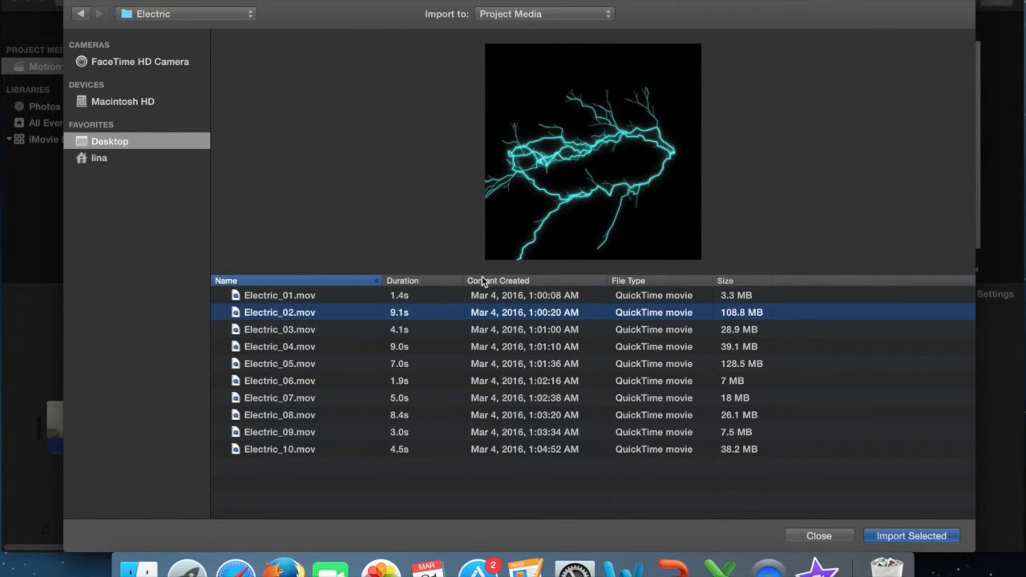
{"action": "left_click", "coordinate": [299, 334]}
{"action": "left_click", "coordinate": [301, 349]}
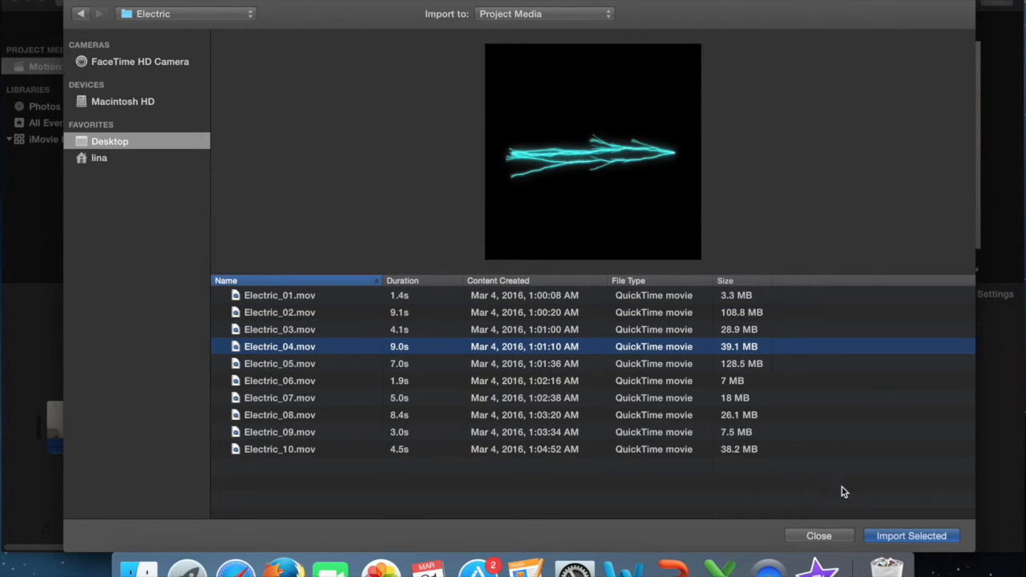
{"action": "left_click", "coordinate": [914, 537]}
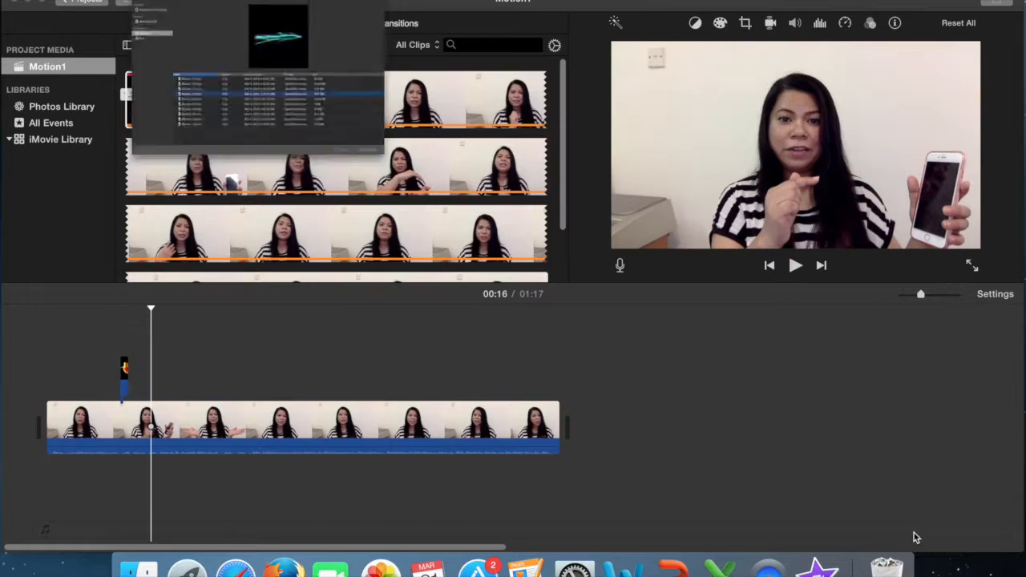
Overlay the whole electric clip above the main video at about 00:16, where the speaker points at the phone
{"action": "left_click", "coordinate": [223, 98]}
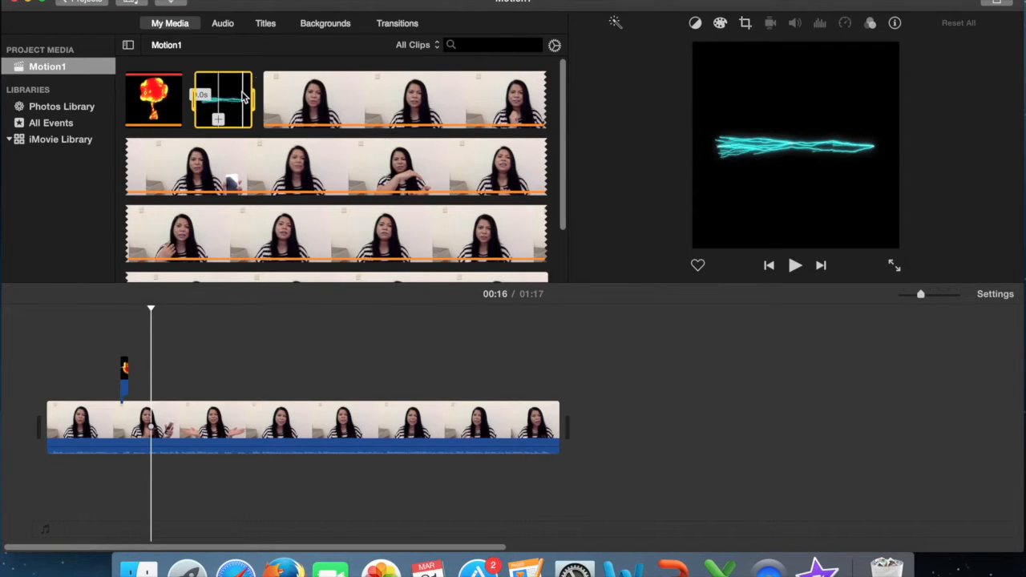
{"action": "left_click", "coordinate": [155, 310]}
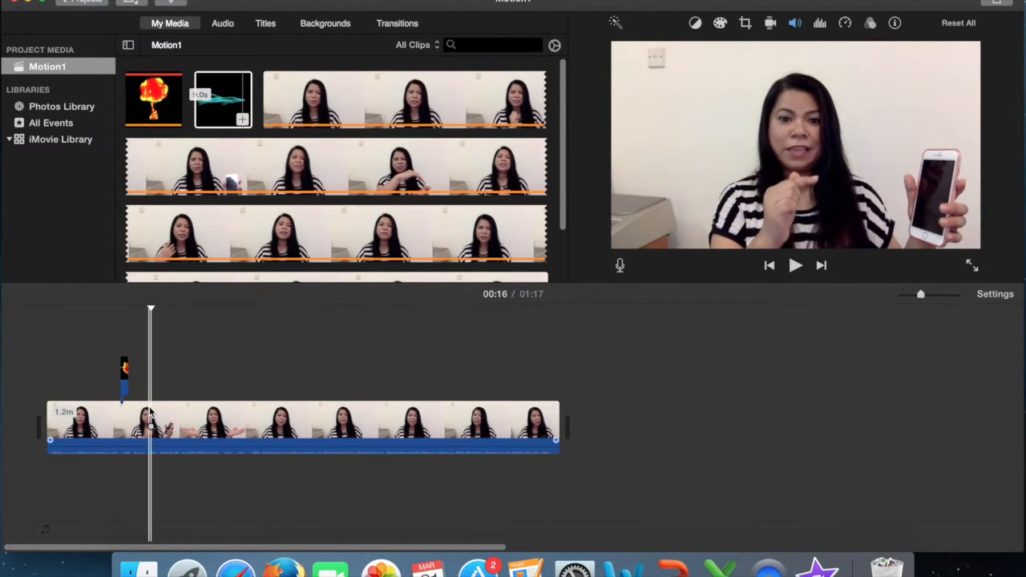
{"action": "left_click", "coordinate": [218, 100]}
{"action": "left_click_drag", "start_coordinate": [228, 250], "coordinate": [157, 390]}
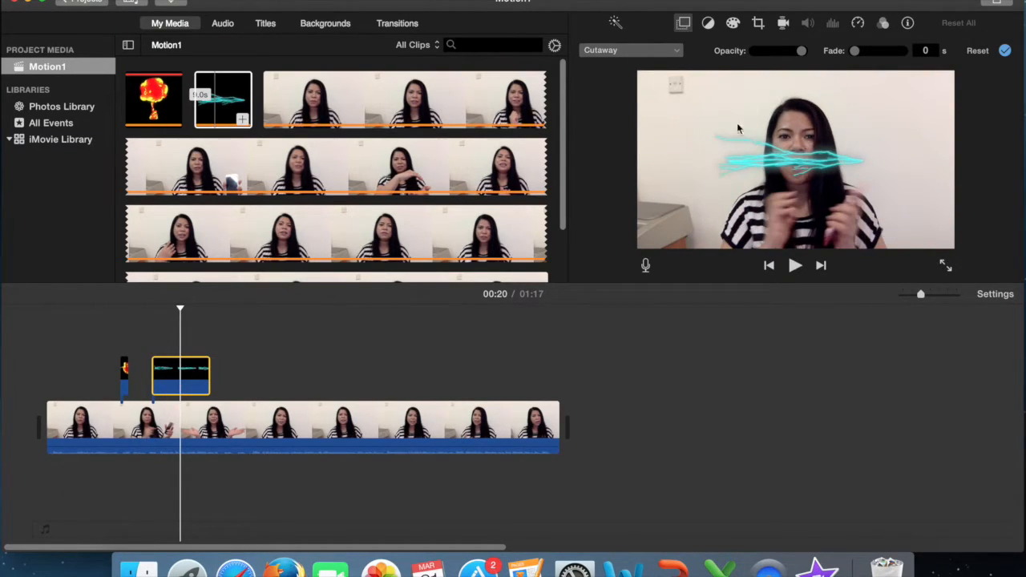
Change the electric overlay to Picture in Picture and move it down between the speaker's hands
{"action": "left_click", "coordinate": [629, 51]}
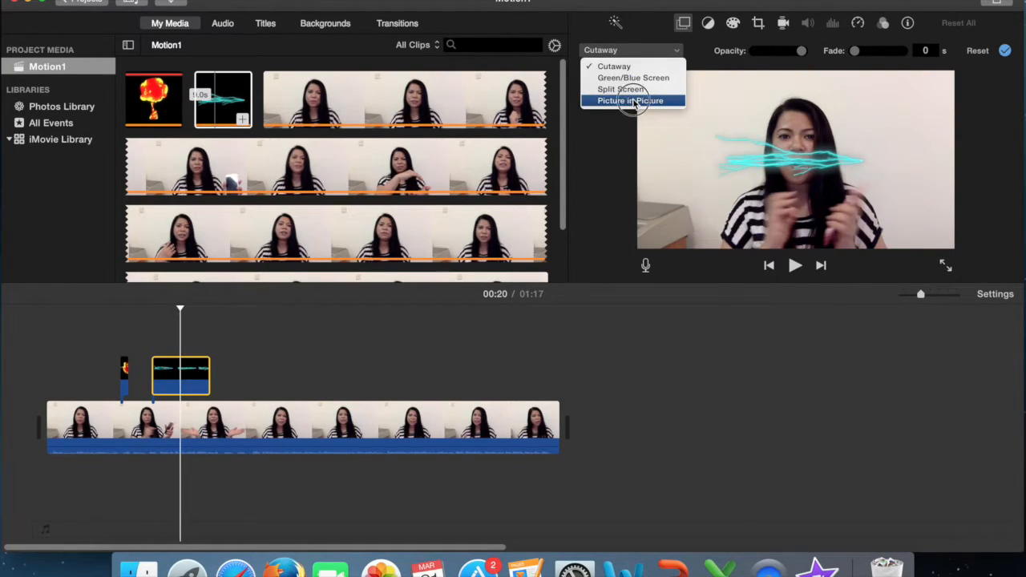
{"action": "left_click", "coordinate": [637, 101]}
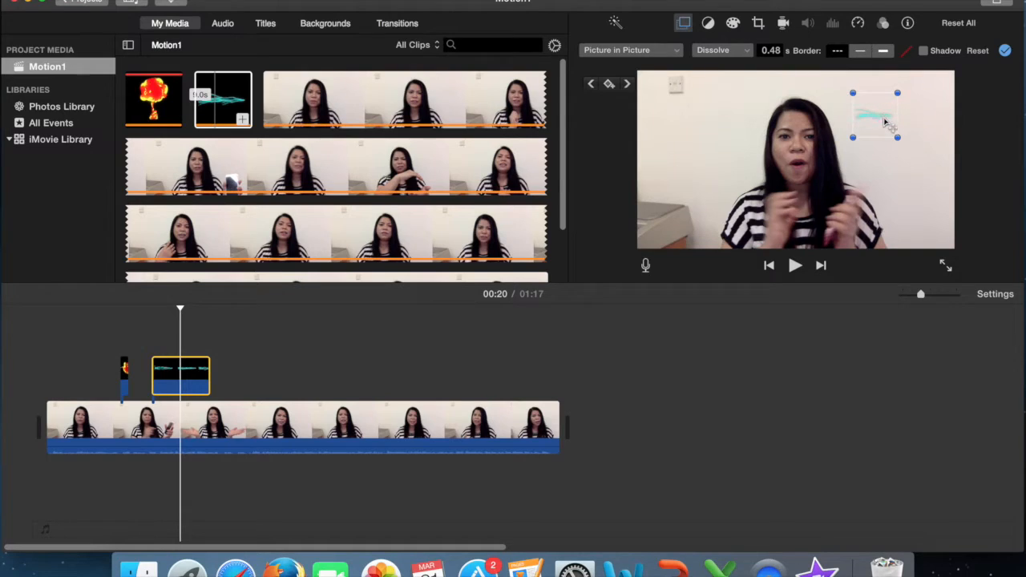
{"action": "left_click_drag", "start_coordinate": [893, 120], "coordinate": [807, 209]}
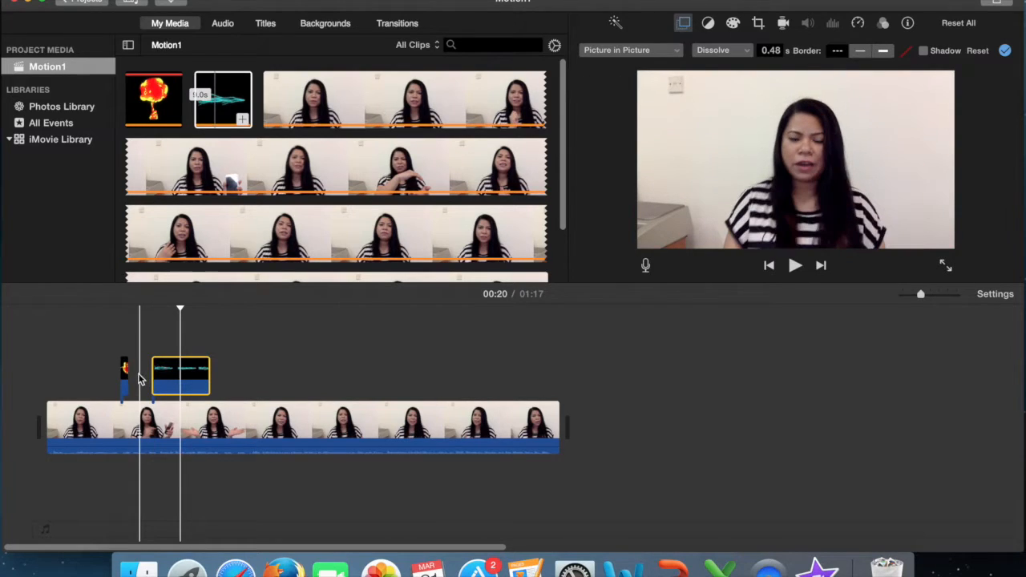
Move and enlarge the electric picture-in-picture overlay to fill the gap between the pointing finger and the phone, and play it back
{"action": "left_click", "coordinate": [180, 387]}
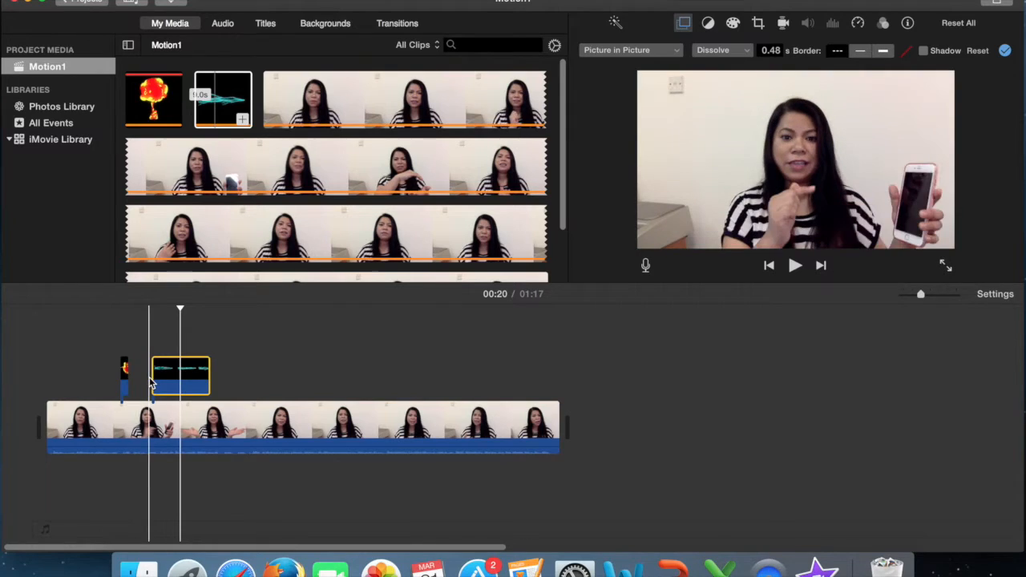
{"action": "left_click", "coordinate": [153, 382]}
{"action": "left_click", "coordinate": [162, 382]}
{"action": "left_click", "coordinate": [159, 381]}
{"action": "left_click", "coordinate": [193, 381]}
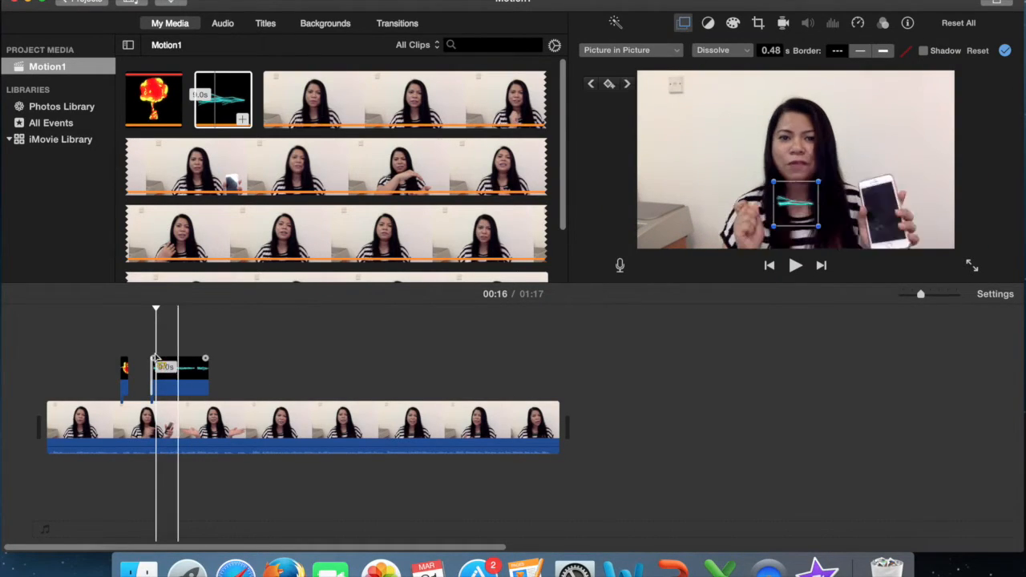
{"action": "left_click", "coordinate": [150, 317]}
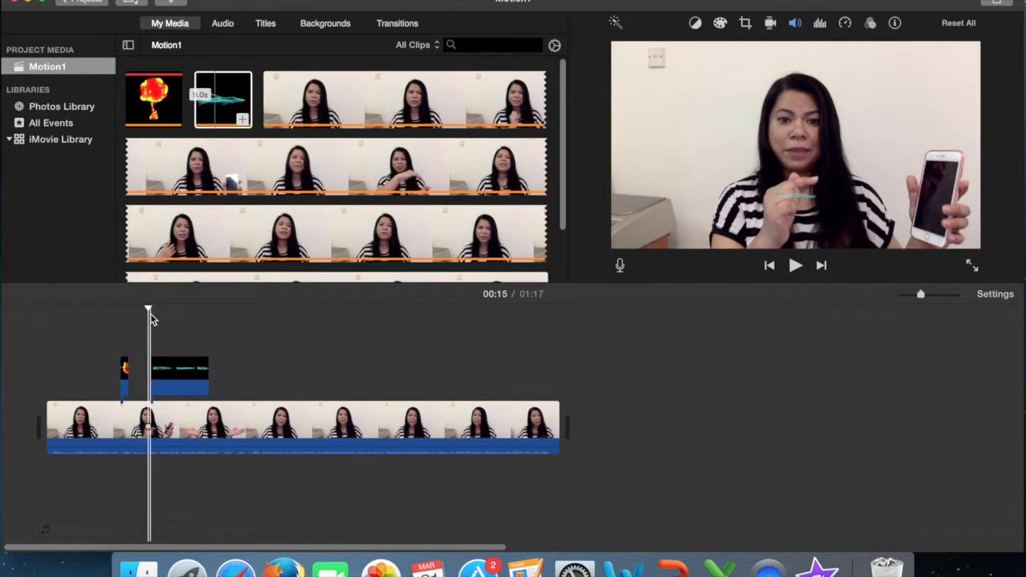
{"action": "left_click", "coordinate": [153, 315]}
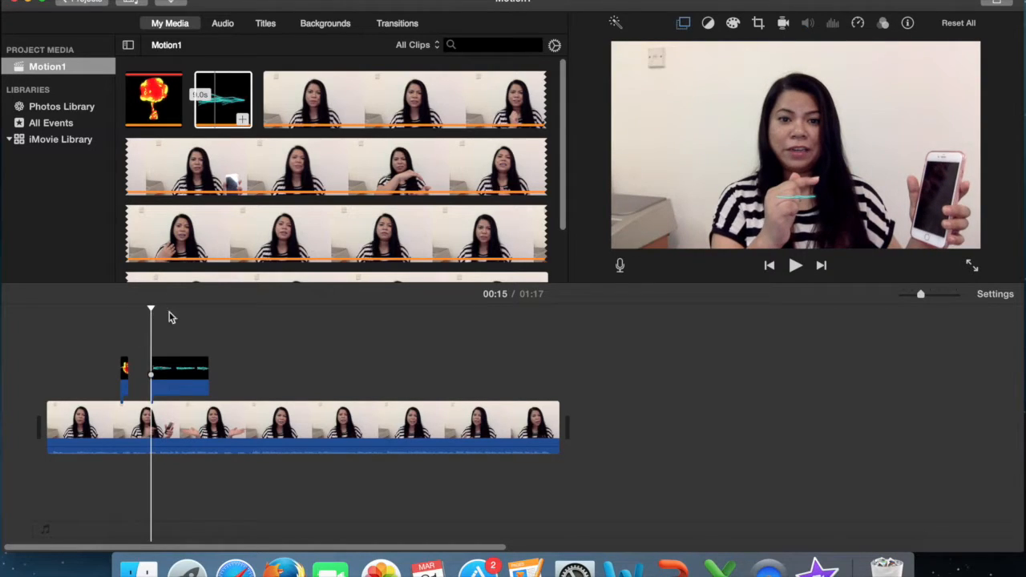
{"action": "left_click", "coordinate": [683, 22]}
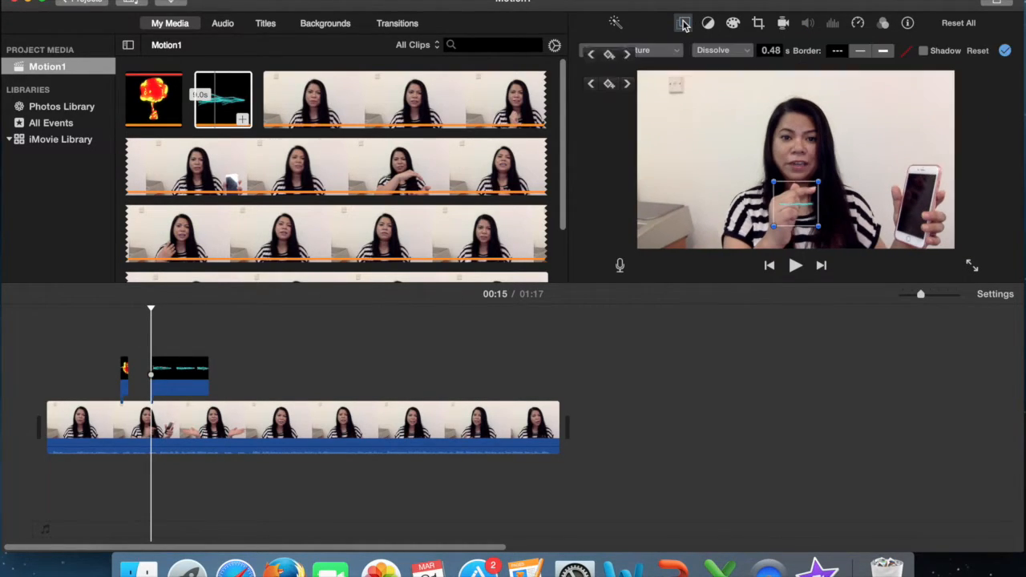
{"action": "left_click_drag", "start_coordinate": [808, 209], "coordinate": [880, 196]}
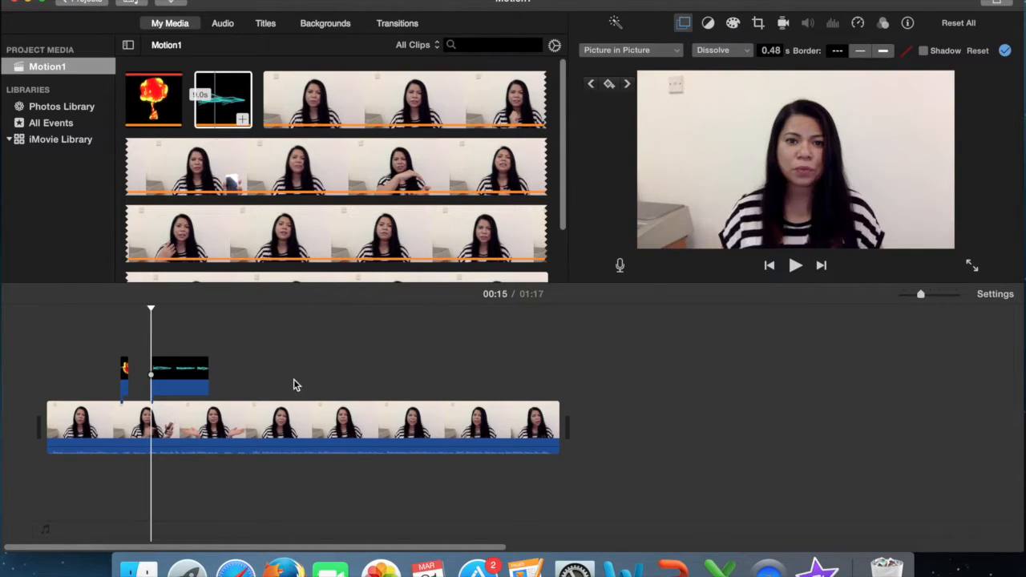
{"action": "left_click", "coordinate": [794, 266]}
{"action": "left_click", "coordinate": [795, 265]}
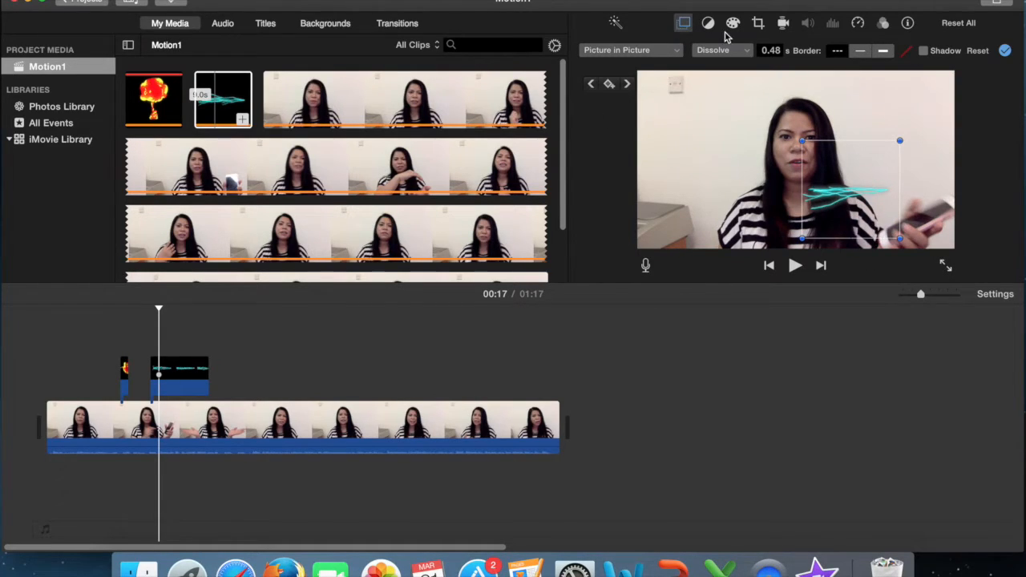
Rotate the electric overlay 180 degrees so the bolt starts at the fingertip, and play the section from about 00:14
{"action": "left_click", "coordinate": [759, 23]}
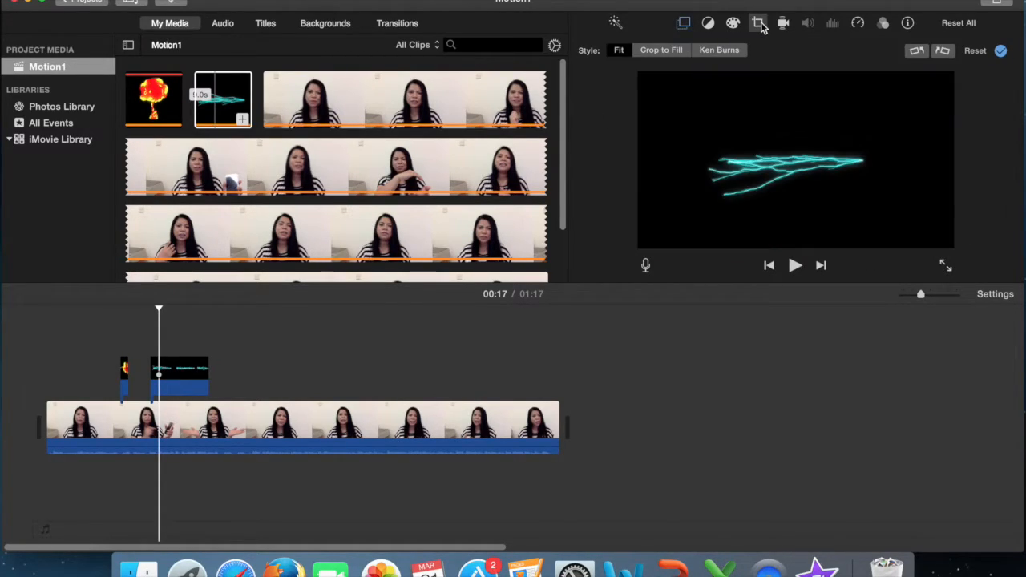
{"action": "left_click", "coordinate": [944, 52]}
{"action": "left_click", "coordinate": [945, 52]}
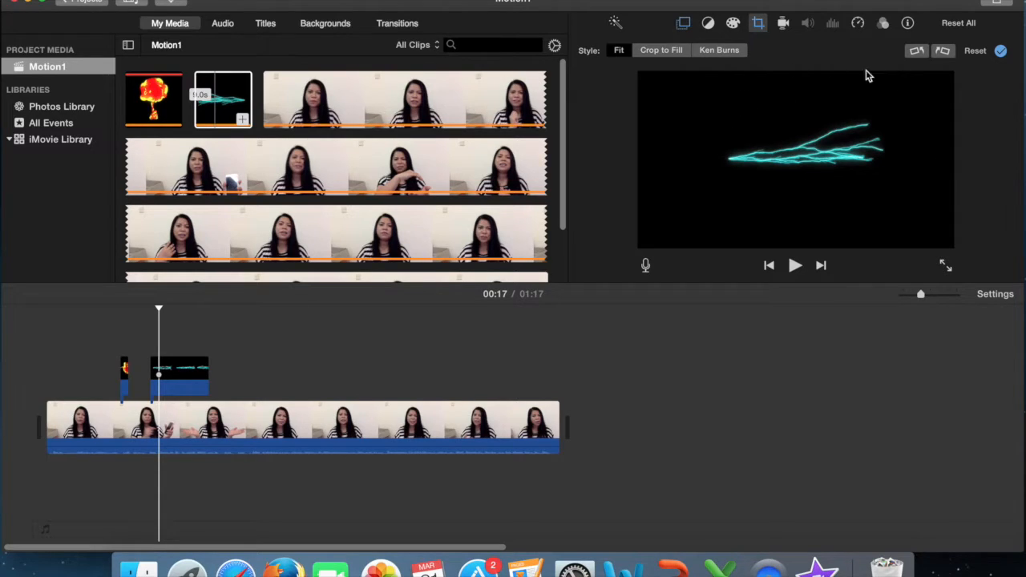
{"action": "left_click", "coordinate": [684, 24]}
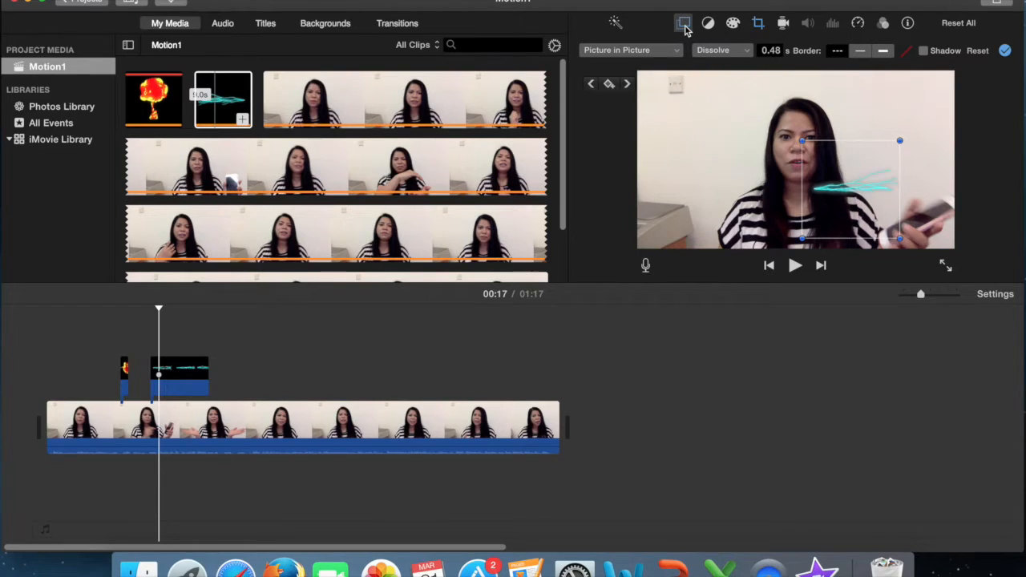
{"action": "left_click", "coordinate": [143, 369]}
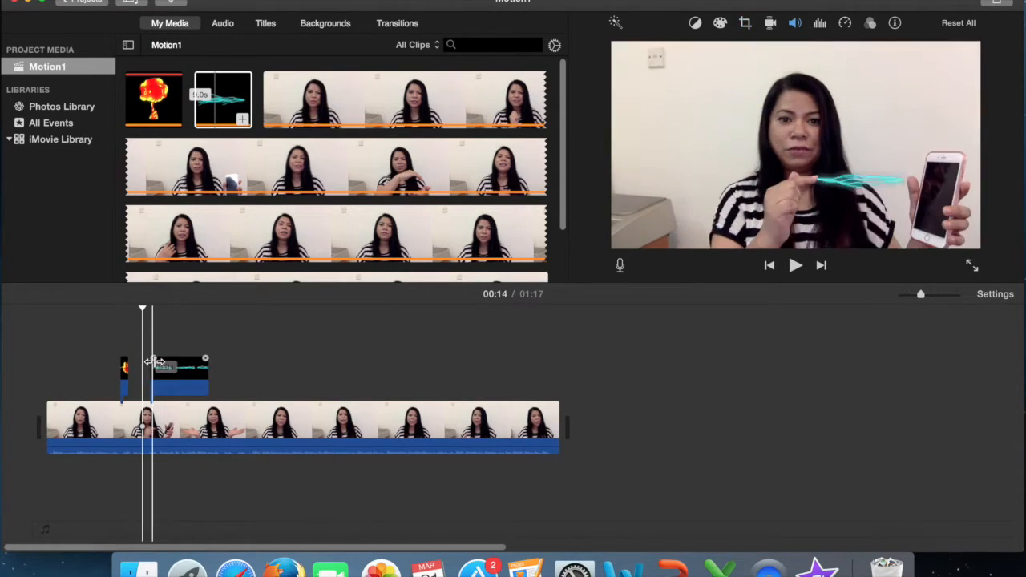
{"action": "left_click", "coordinate": [795, 265]}
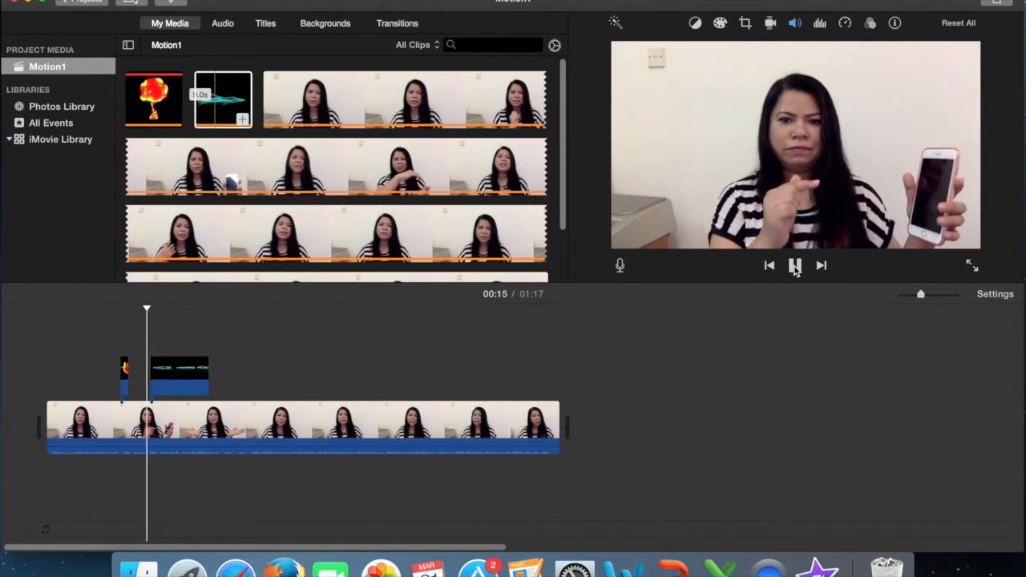
{"action": "left_click", "coordinate": [795, 268]}
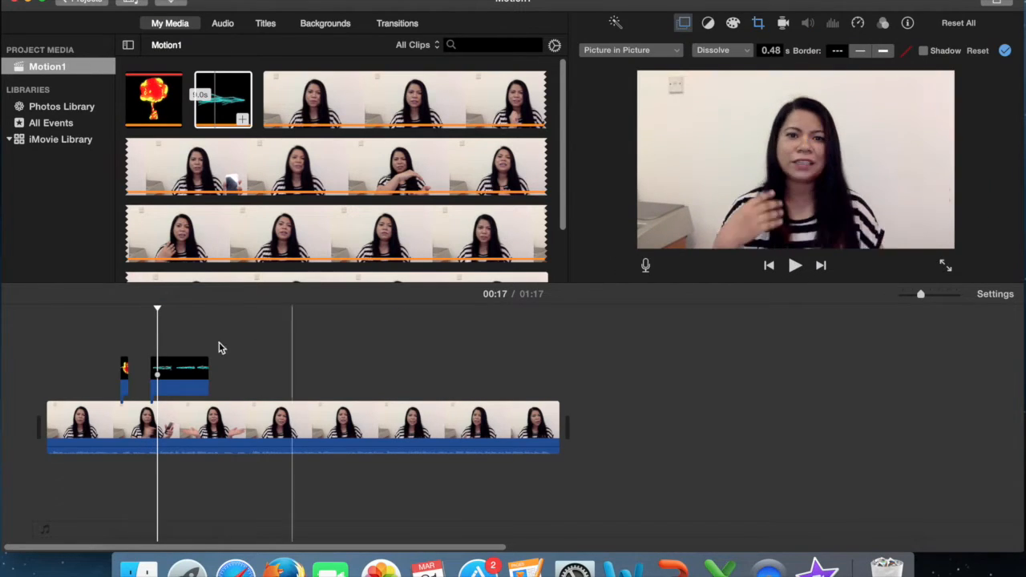
{"action": "left_click", "coordinate": [190, 368]}
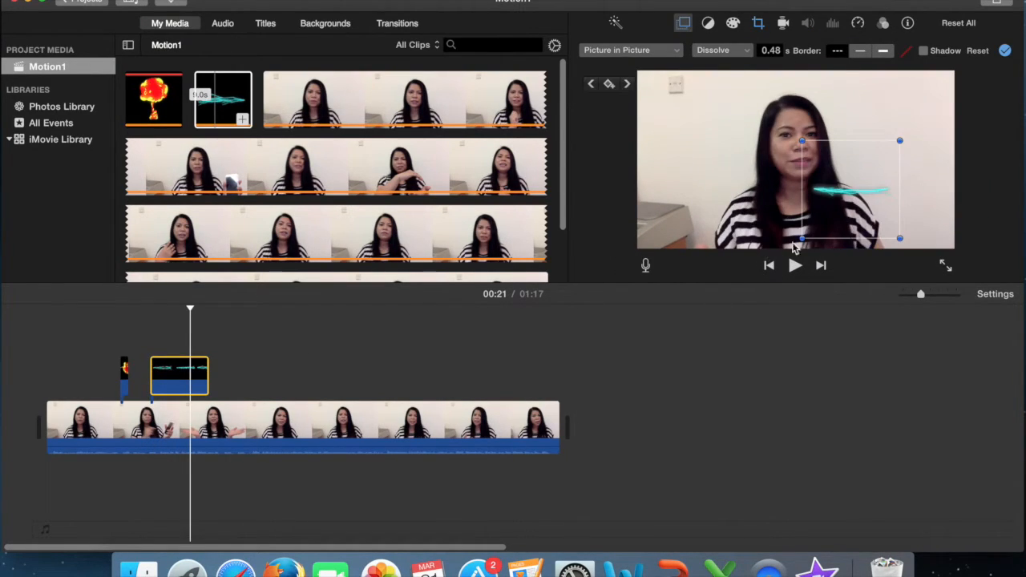
Enlarge the electric overlay at about 00:16 until the bolt reaches the phone, and play back the section
{"action": "left_click", "coordinate": [155, 336]}
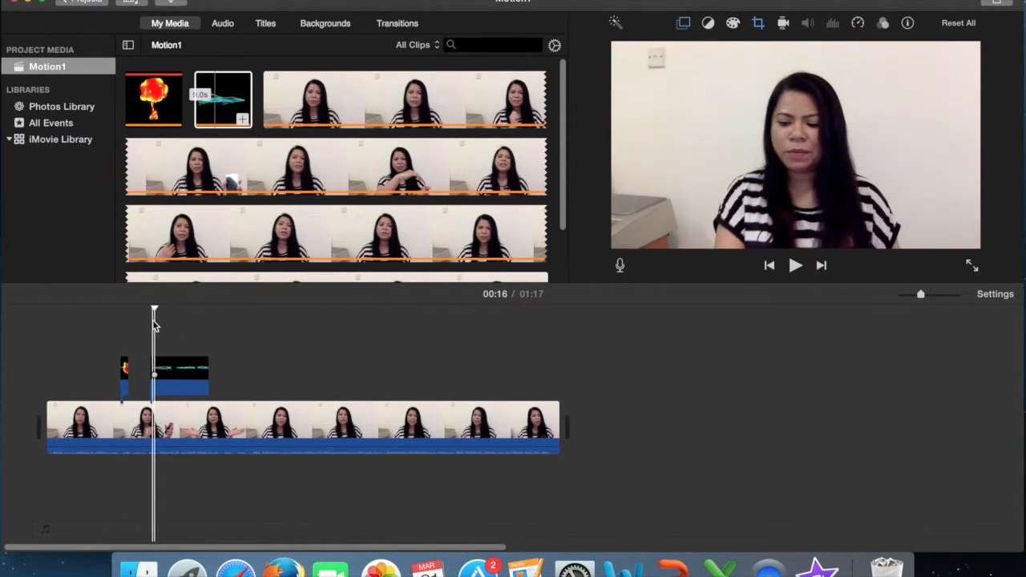
{"action": "left_click", "coordinate": [152, 308]}
{"action": "left_click", "coordinate": [162, 361]}
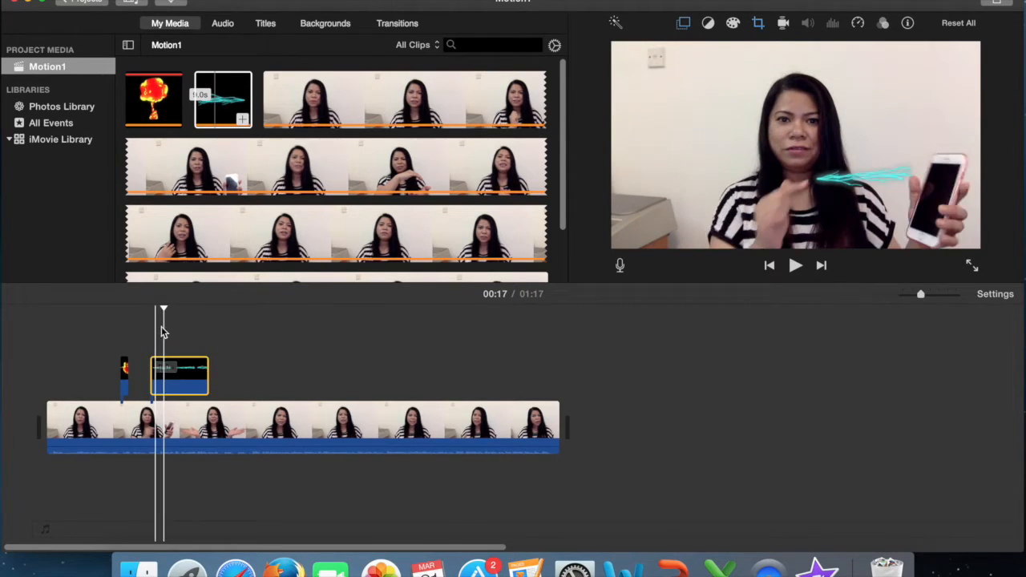
{"action": "left_click", "coordinate": [154, 304]}
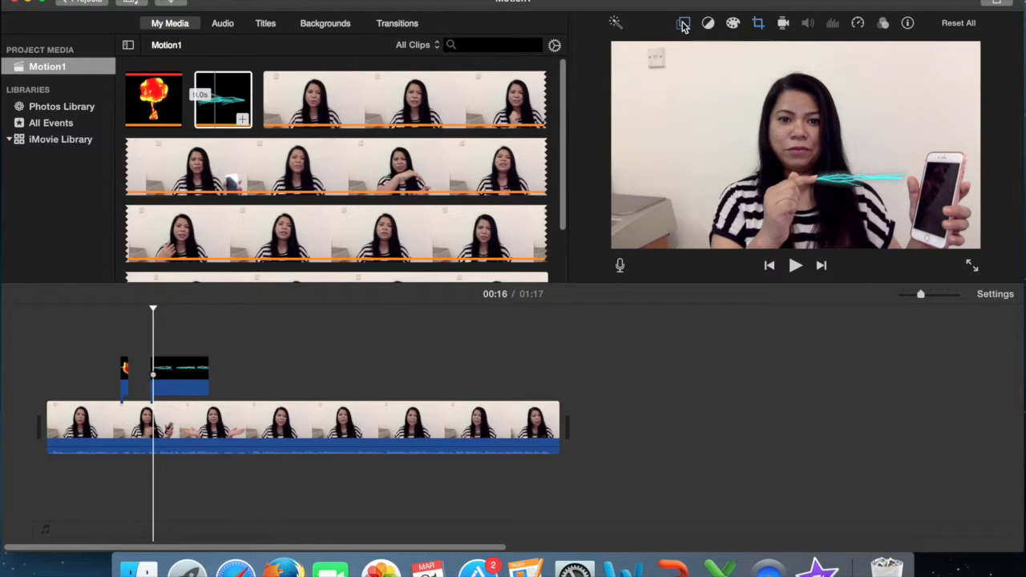
{"action": "left_click", "coordinate": [683, 25]}
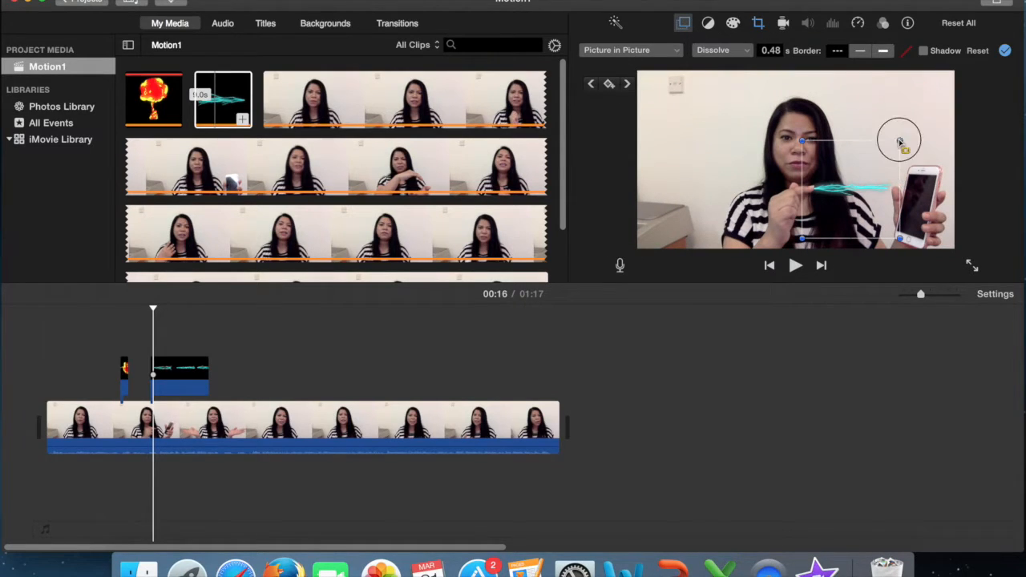
{"action": "left_click_drag", "start_coordinate": [920, 144], "coordinate": [937, 128]}
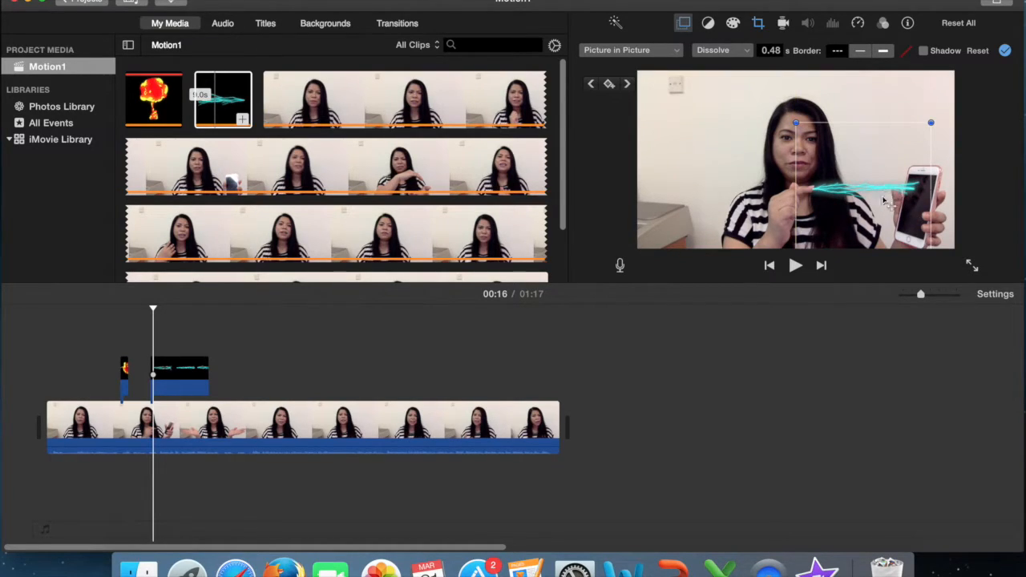
{"action": "left_click", "coordinate": [145, 352]}
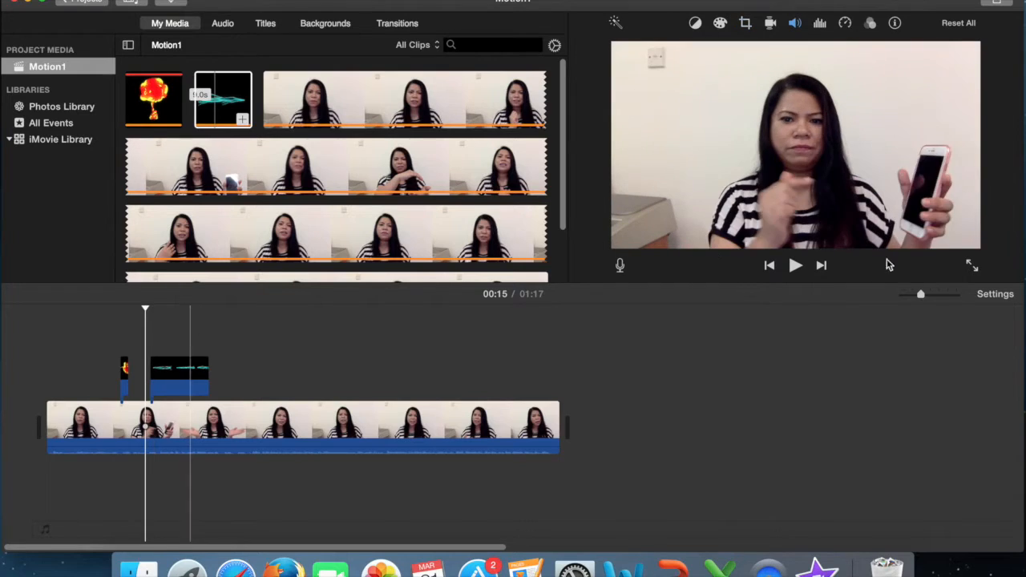
{"action": "left_click", "coordinate": [797, 268]}
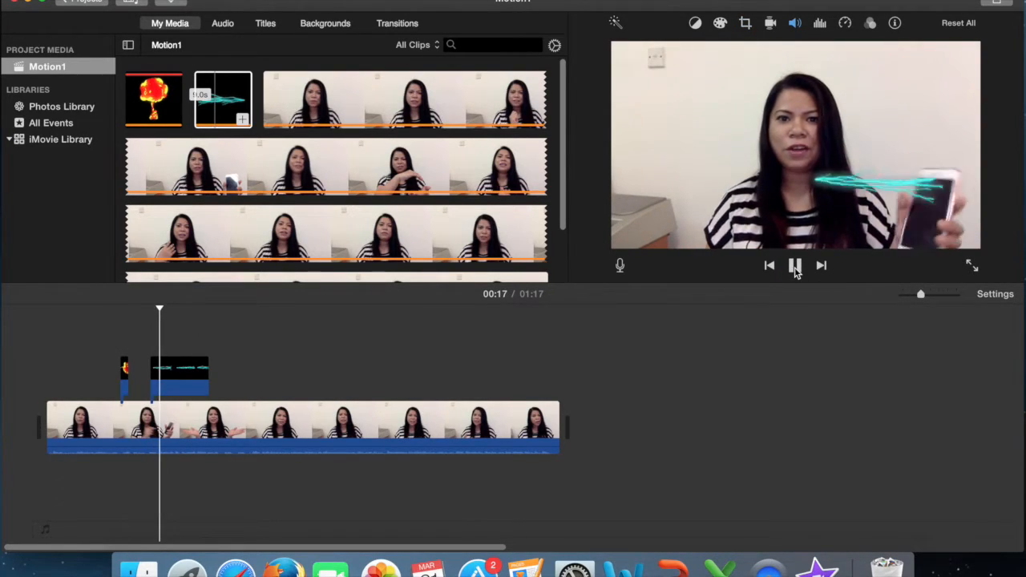
{"action": "left_click", "coordinate": [795, 268]}
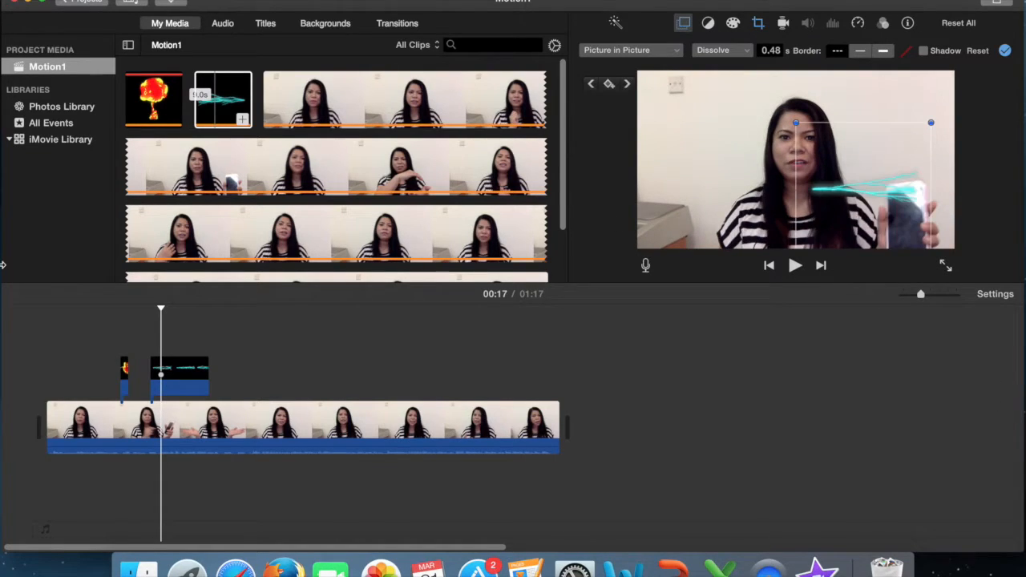
Trim the end of the electric overlay back to about 00:16, where the pointing gesture ends, and play the section to check it
{"action": "left_click", "coordinate": [192, 381]}
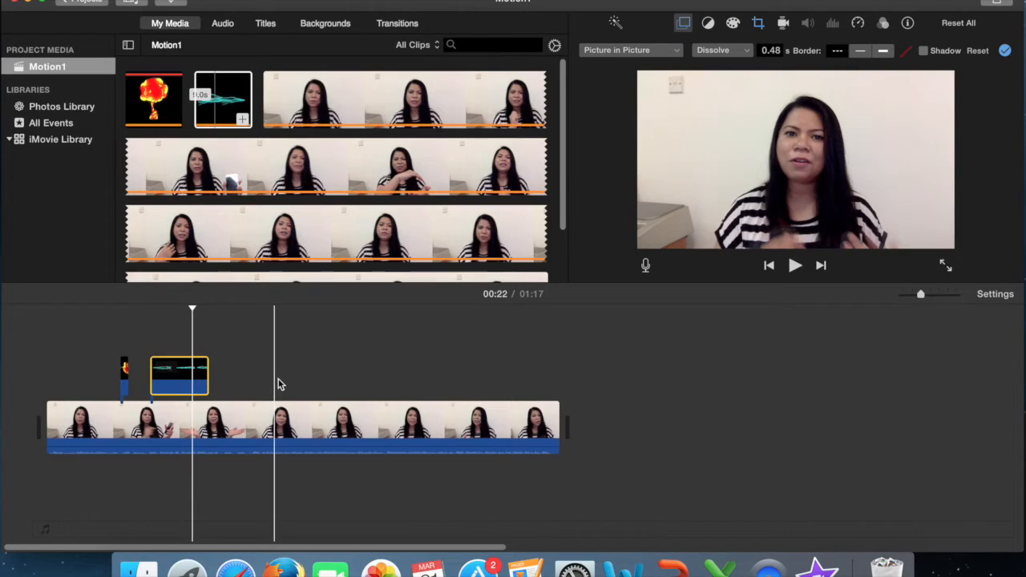
{"action": "left_click", "coordinate": [161, 374]}
{"action": "left_click_drag", "start_coordinate": [207, 373], "coordinate": [161, 374]}
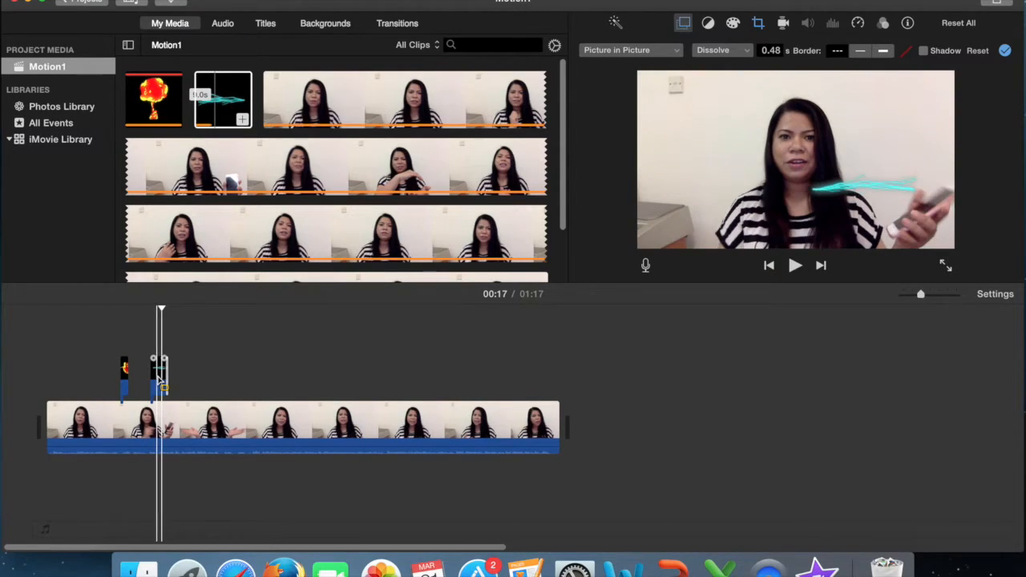
{"action": "left_click", "coordinate": [157, 376]}
{"action": "left_click", "coordinate": [167, 375]}
{"action": "left_click_drag", "start_coordinate": [167, 377], "coordinate": [154, 372]}
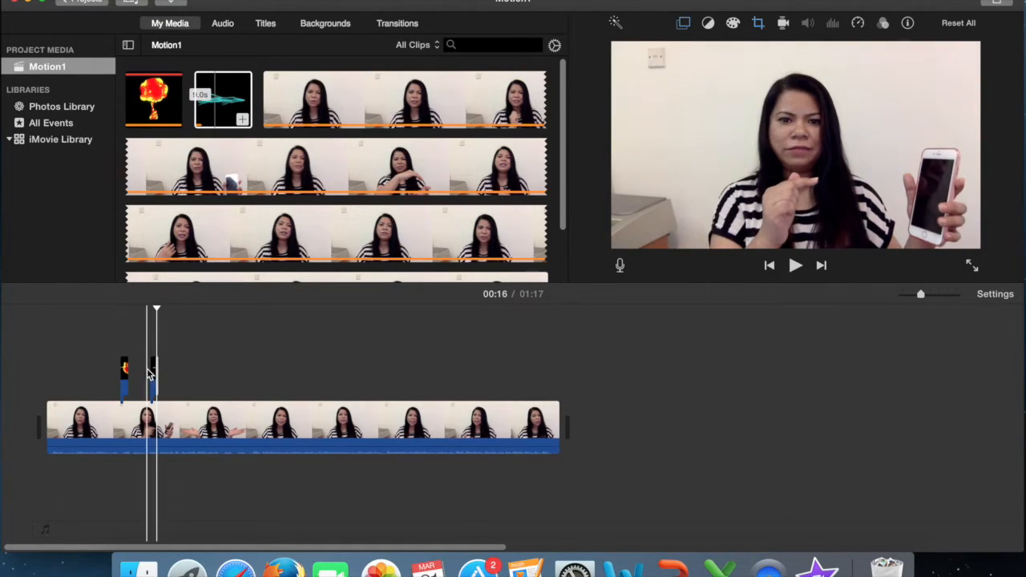
{"action": "left_click", "coordinate": [147, 371]}
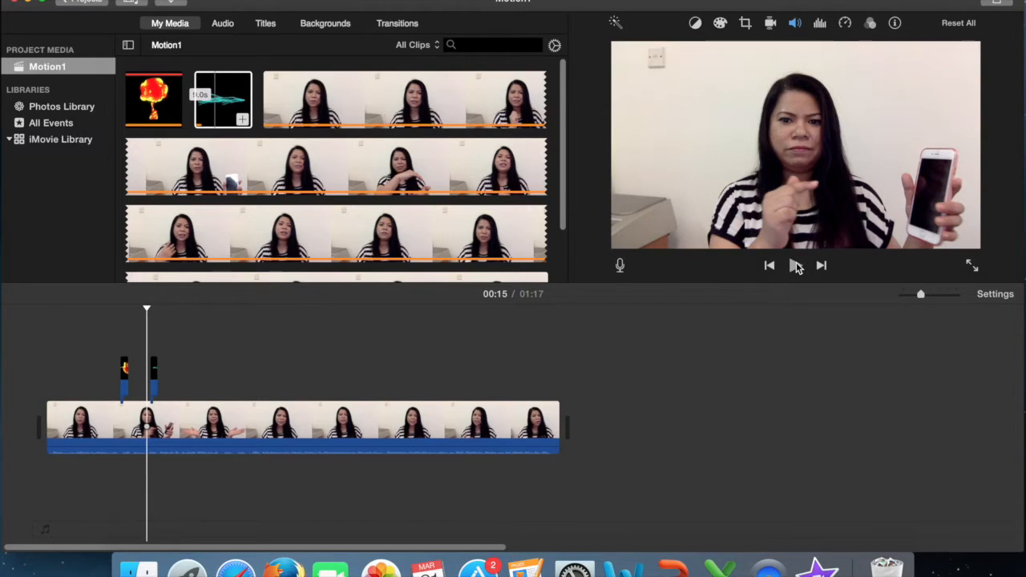
{"action": "left_click", "coordinate": [796, 267]}
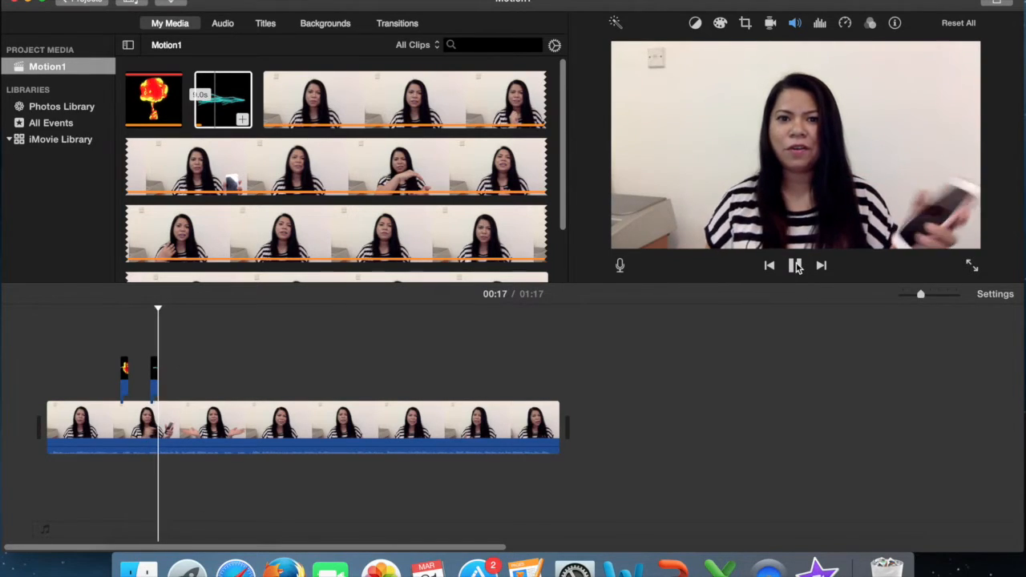
{"action": "left_click", "coordinate": [796, 267]}
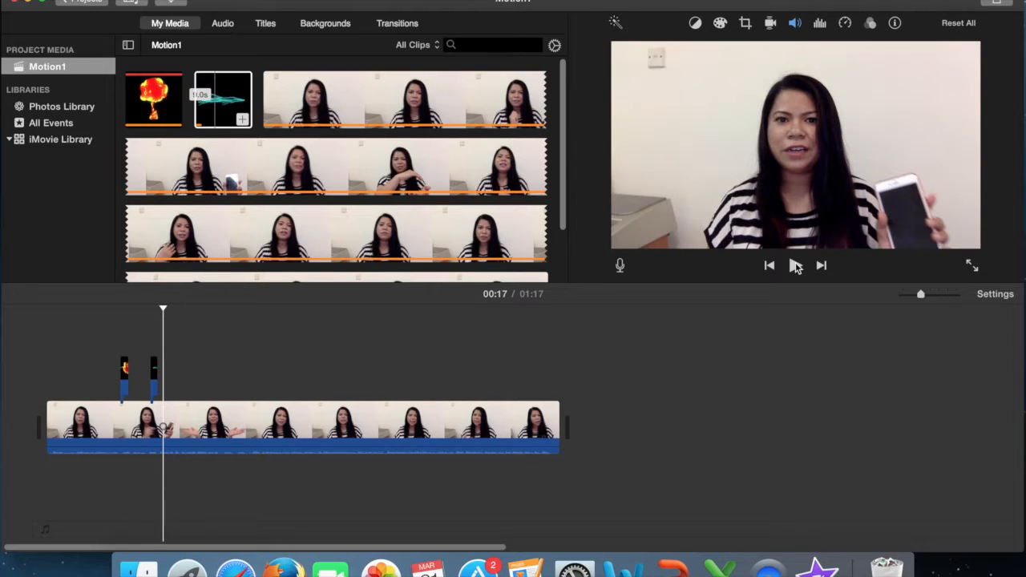
{"action": "left_click", "coordinate": [797, 267]}
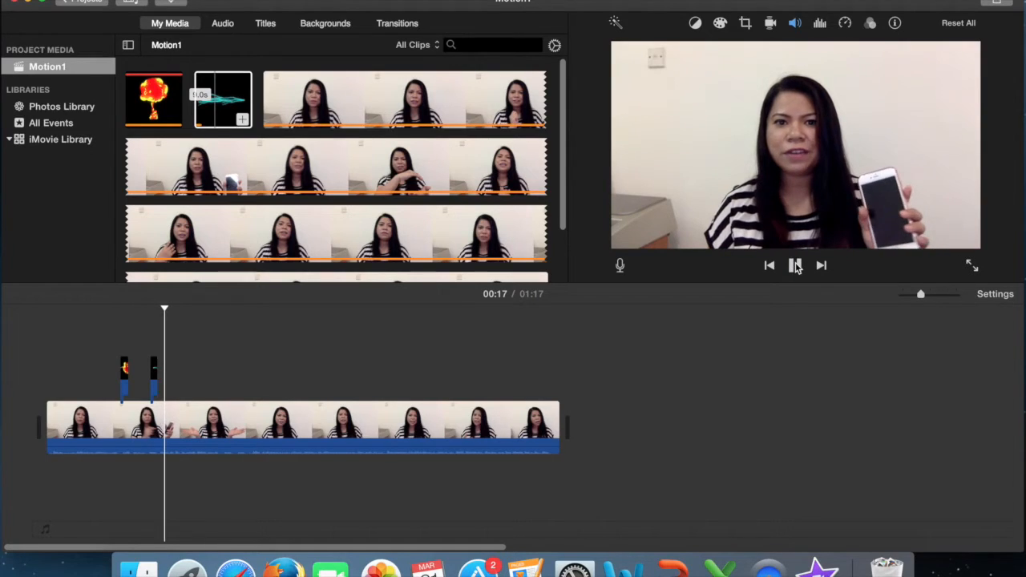
{"action": "left_click", "coordinate": [796, 267]}
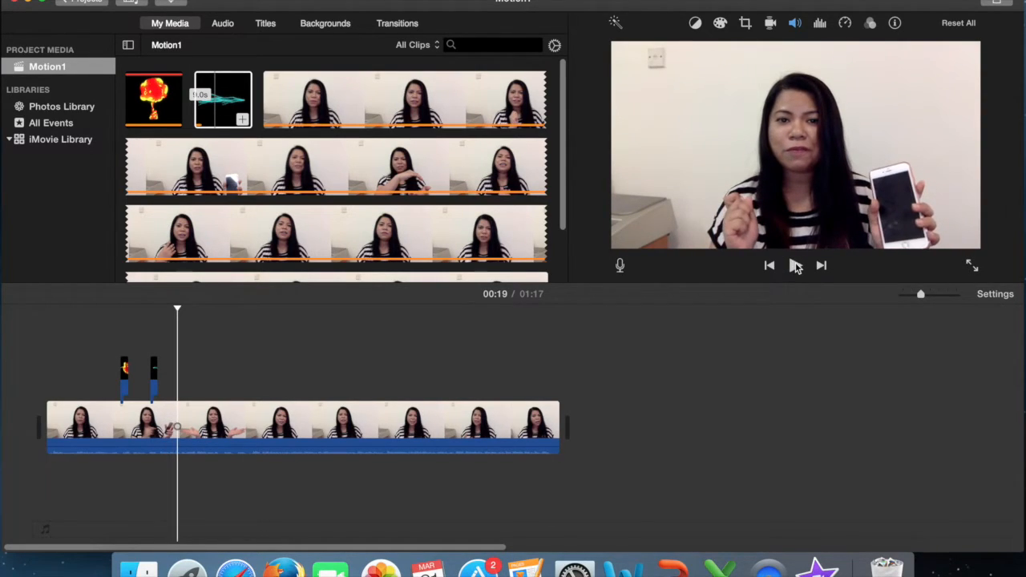
Start a media import and open the Fire folder inside Animated Effects - MOV files for Mac Users
{"action": "left_click", "coordinate": [178, 3]}
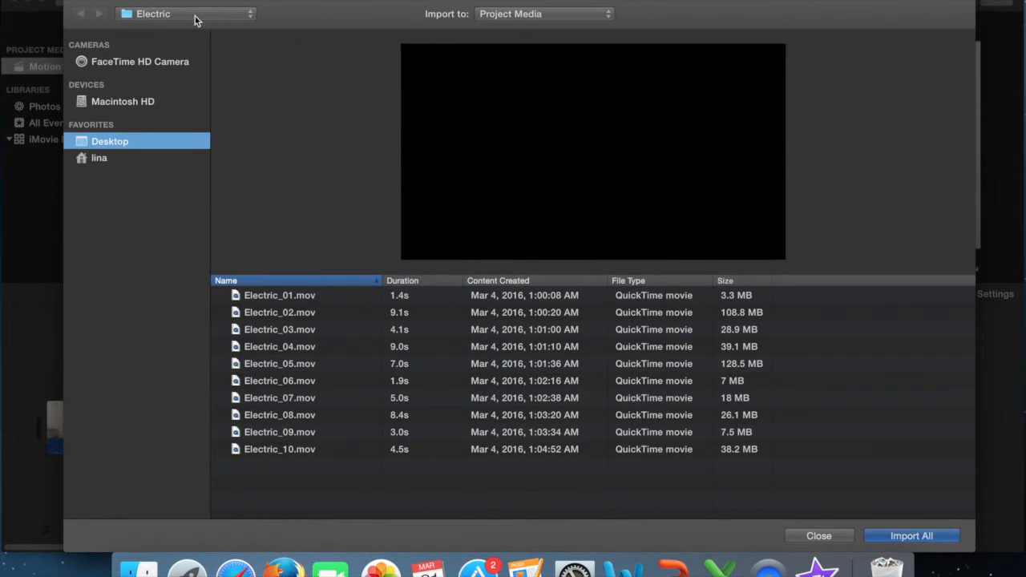
{"action": "left_click", "coordinate": [191, 14]}
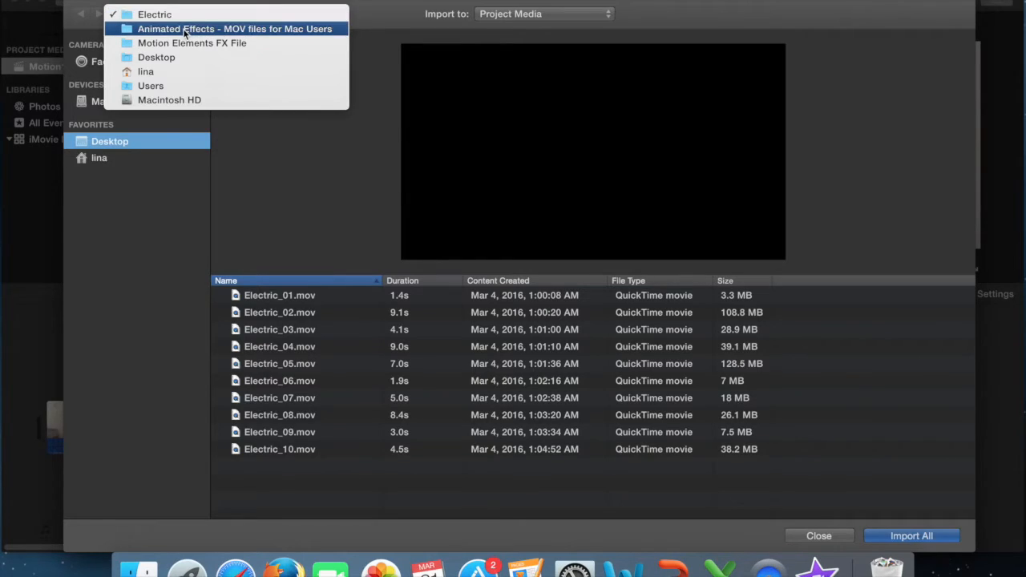
{"action": "left_click", "coordinate": [185, 29]}
{"action": "double_click", "coordinate": [290, 354]}
Select Fire_07.mov and Fire_08.mov in turn, preview Fire_08.mov, and import Fire_08.mov into the project media
{"action": "left_click", "coordinate": [283, 399]}
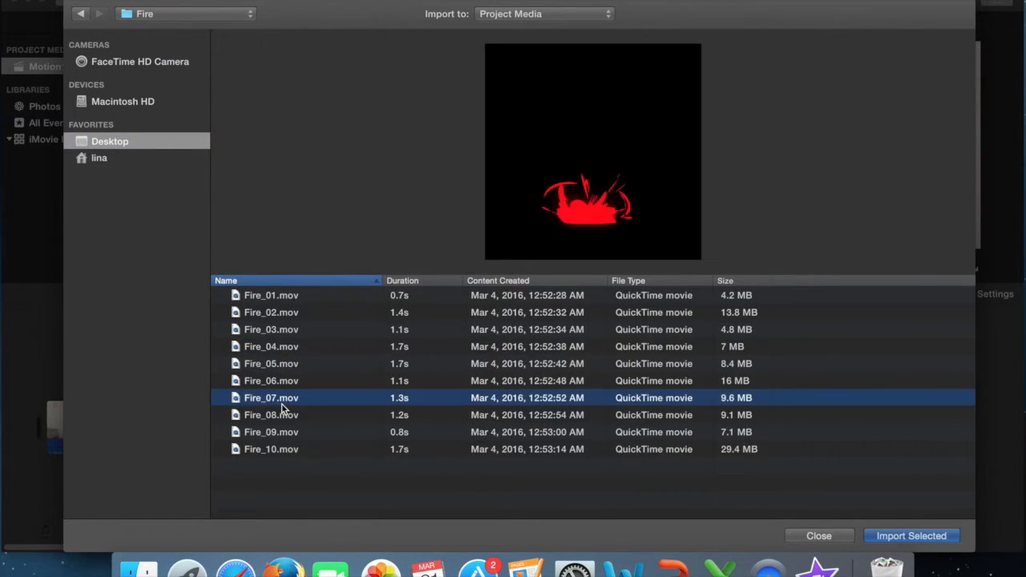
{"action": "mouse_move", "coordinate": [634, 230]}
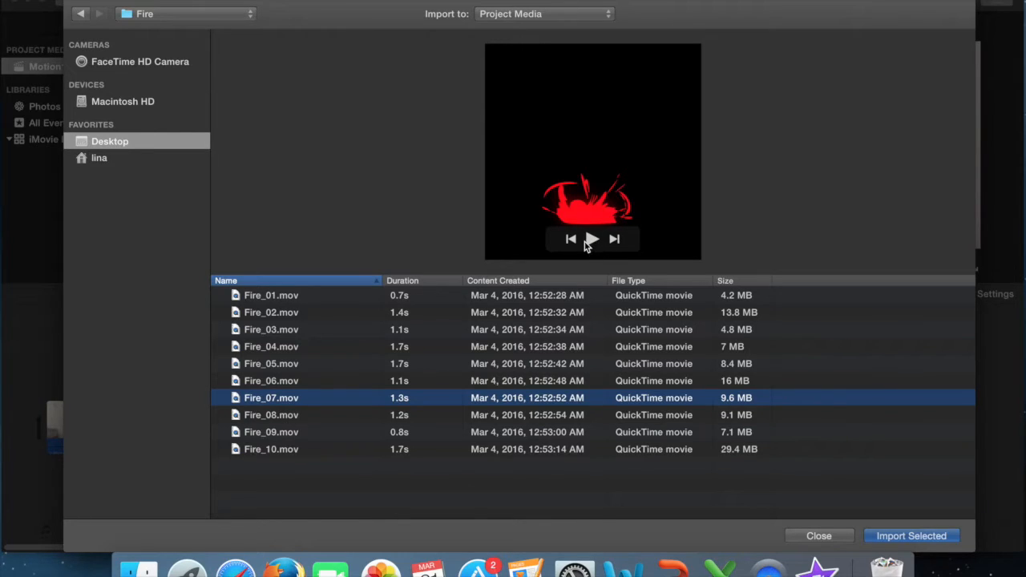
{"action": "left_click", "coordinate": [282, 416]}
{"action": "left_click", "coordinate": [589, 239]}
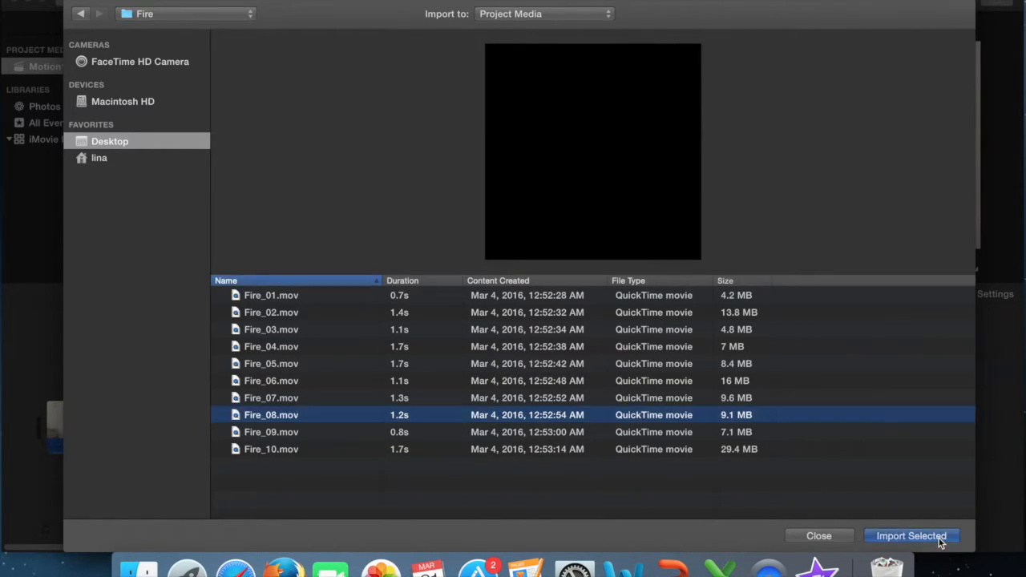
{"action": "left_click", "coordinate": [910, 536]}
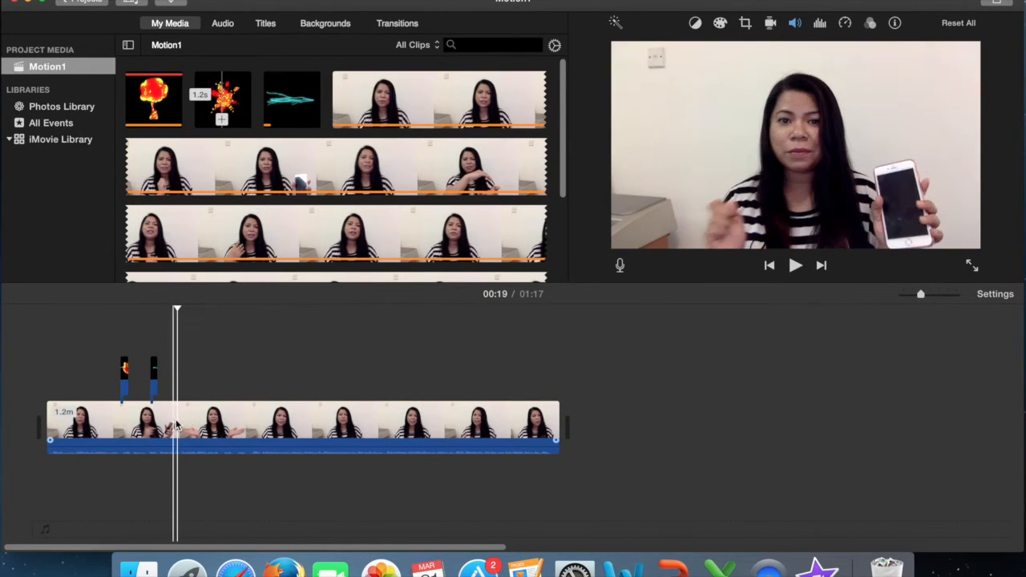
Place the Fire_08 explosion clip above the main video at about 00:20, where the speaker holds up the phone
{"action": "left_click", "coordinate": [178, 427]}
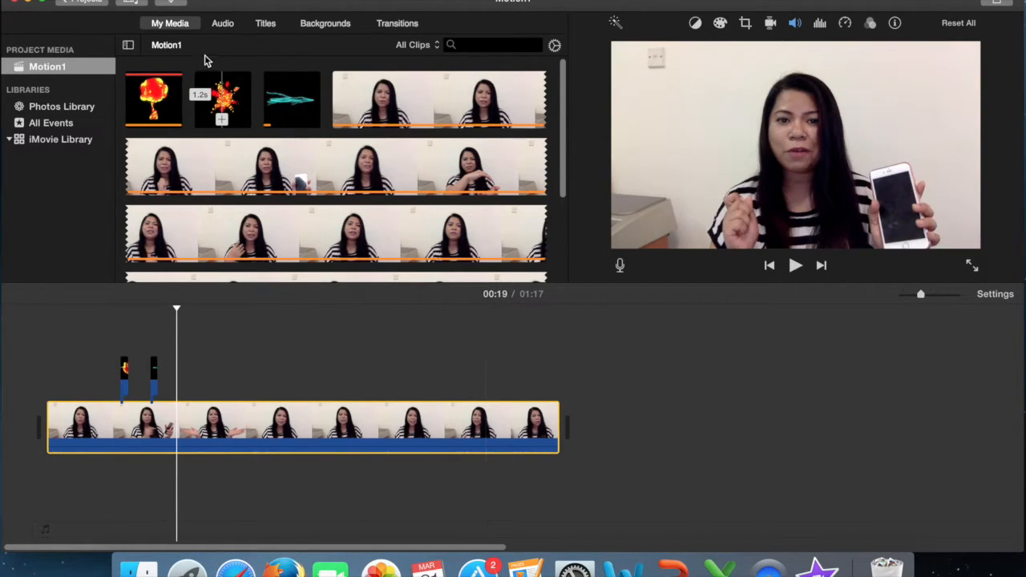
{"action": "left_click", "coordinate": [239, 92]}
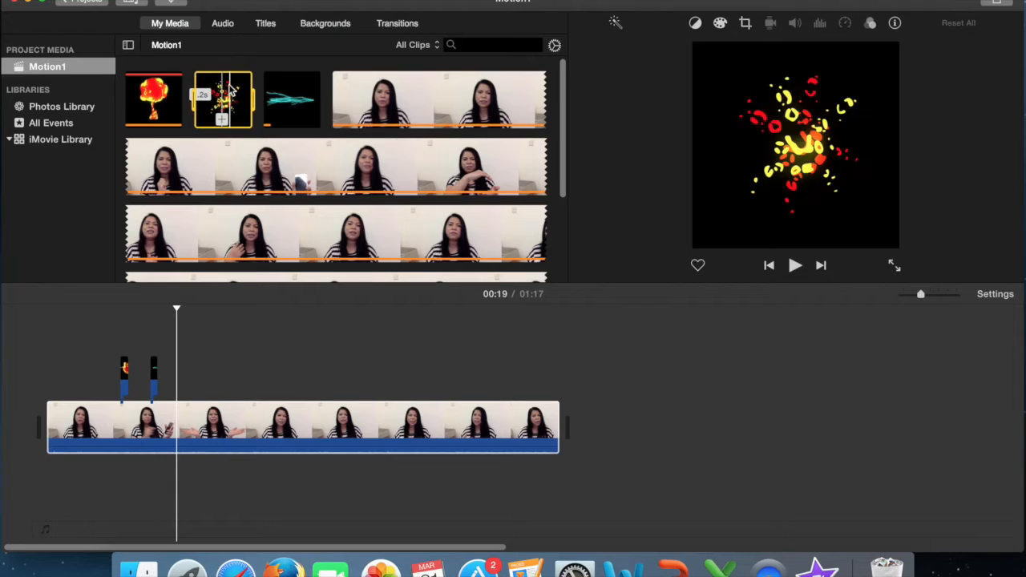
{"action": "left_click_drag", "start_coordinate": [243, 102], "coordinate": [175, 369]}
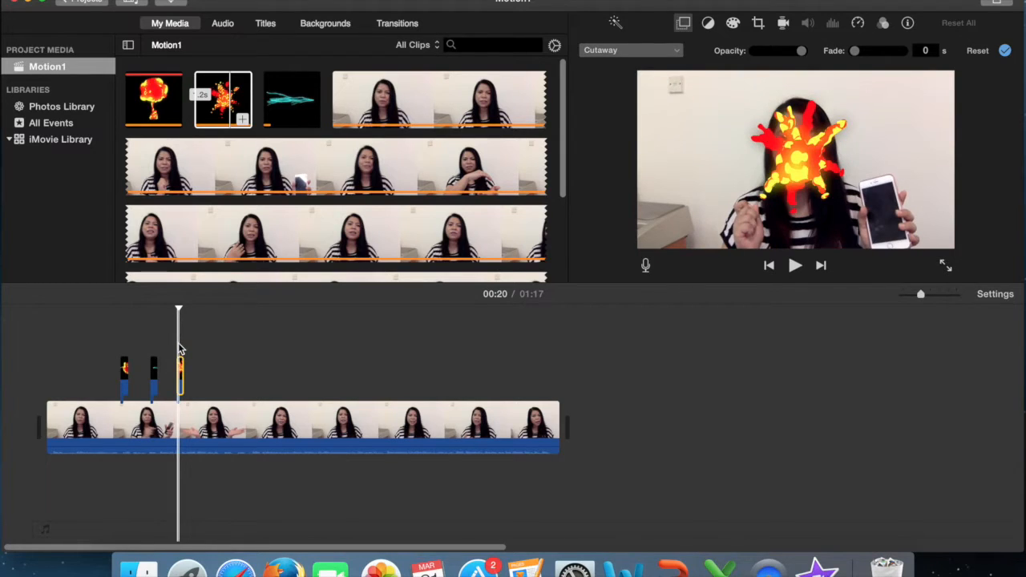
{"action": "left_click", "coordinate": [179, 348]}
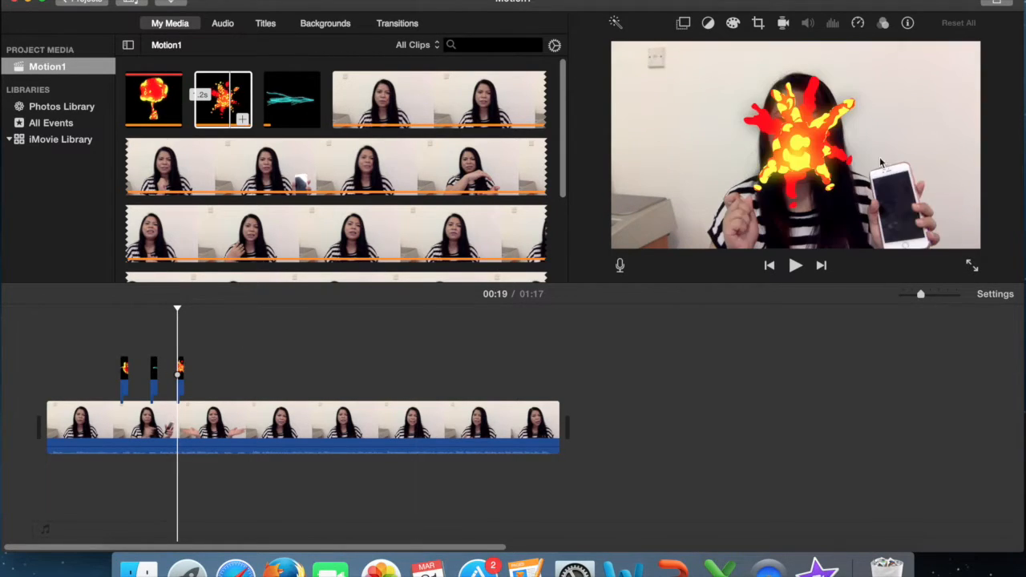
Set the overlay mode of the explosion clip at about 00:20 to Picture in Picture
{"action": "left_click", "coordinate": [181, 369]}
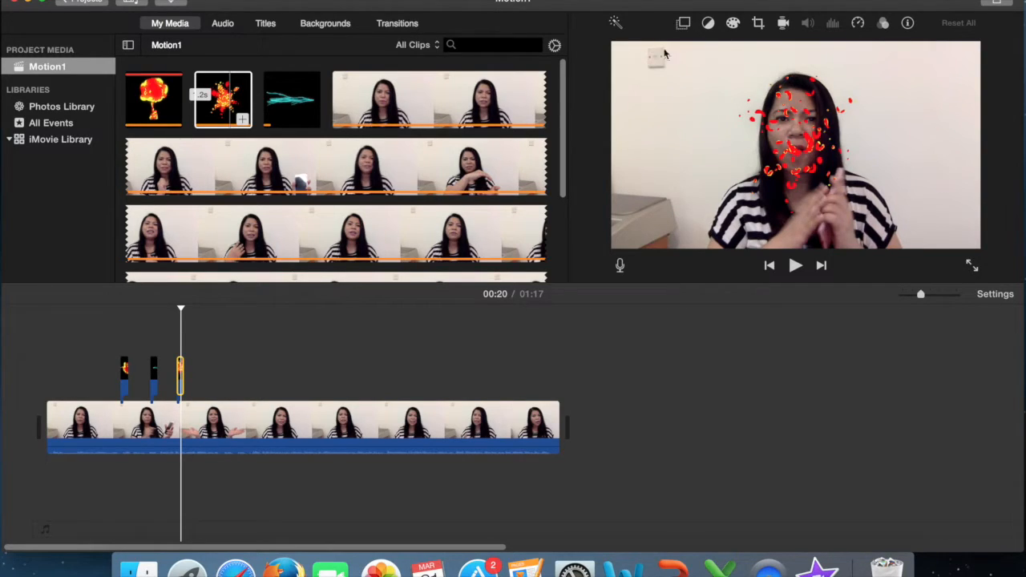
{"action": "left_click", "coordinate": [682, 24]}
{"action": "left_click", "coordinate": [670, 50]}
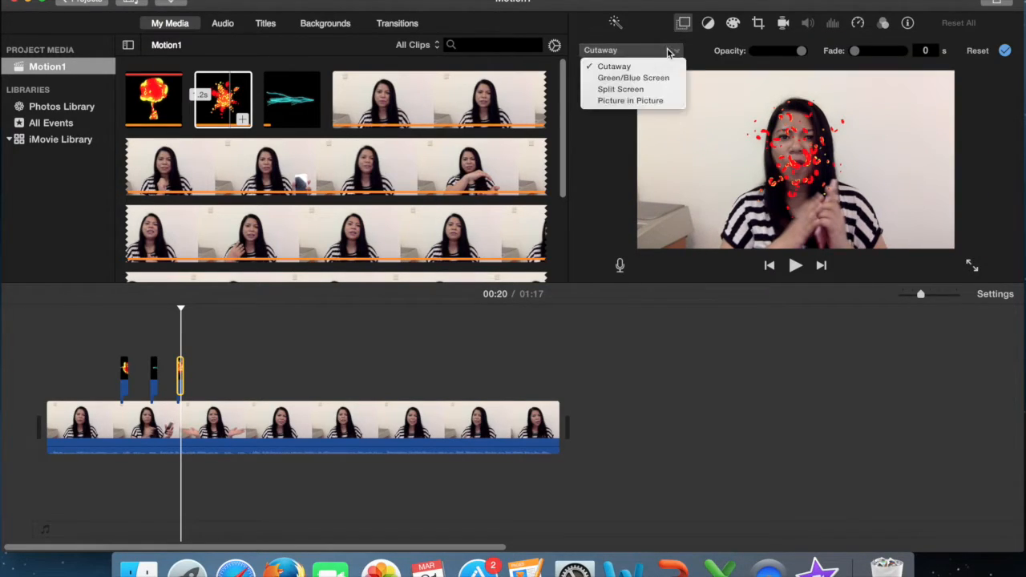
{"action": "left_click", "coordinate": [665, 101]}
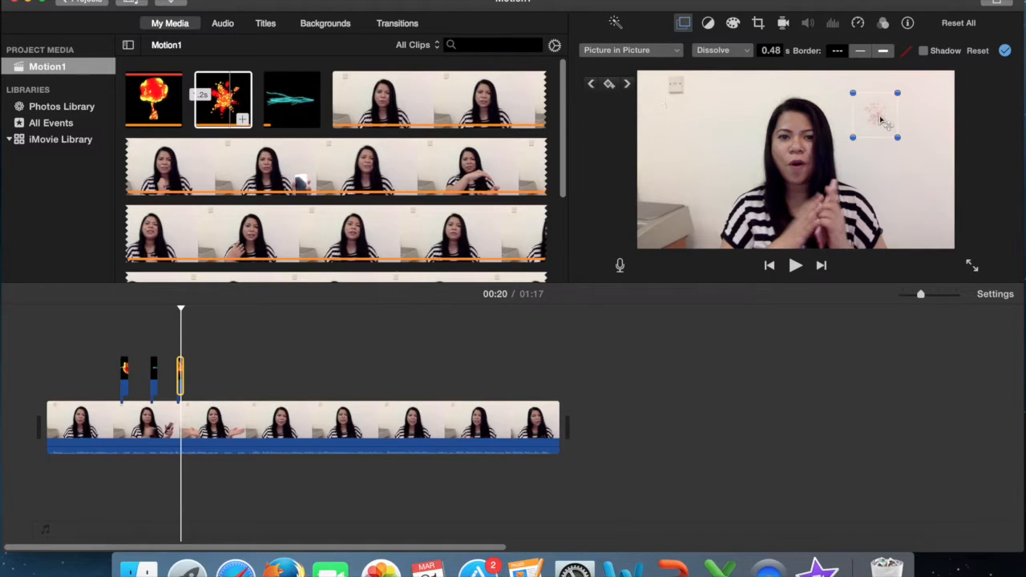
Enlarge the explosion overlay and centre it on the phone in the speaker's hand, and play the section around it
{"action": "left_click_drag", "start_coordinate": [181, 310], "coordinate": [178, 312]}
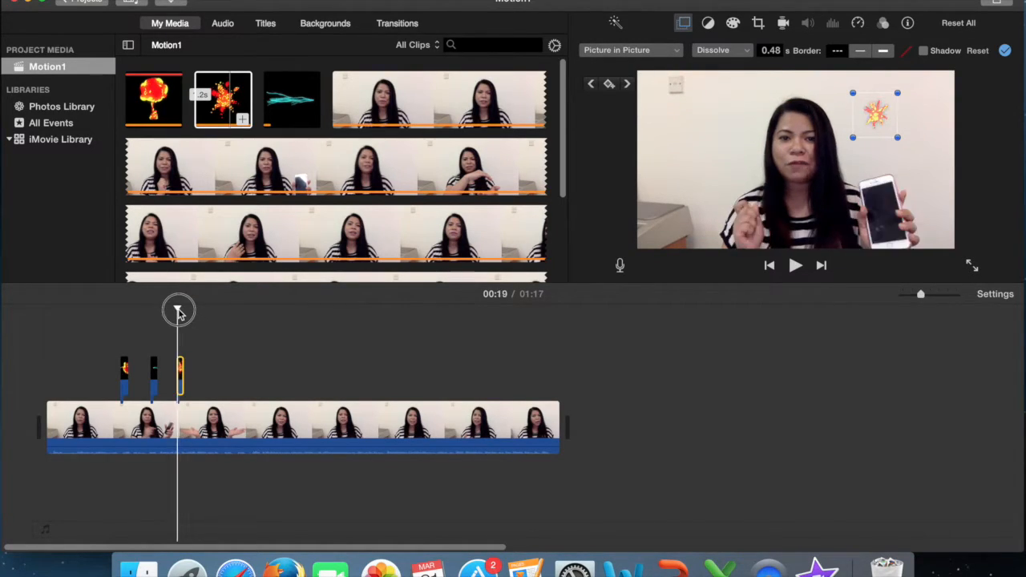
{"action": "left_click_drag", "start_coordinate": [876, 117], "coordinate": [941, 164]}
{"action": "left_click_drag", "start_coordinate": [907, 205], "coordinate": [889, 213]}
{"action": "left_click", "coordinate": [938, 162]}
{"action": "left_click_drag", "start_coordinate": [938, 165], "coordinate": [896, 211]}
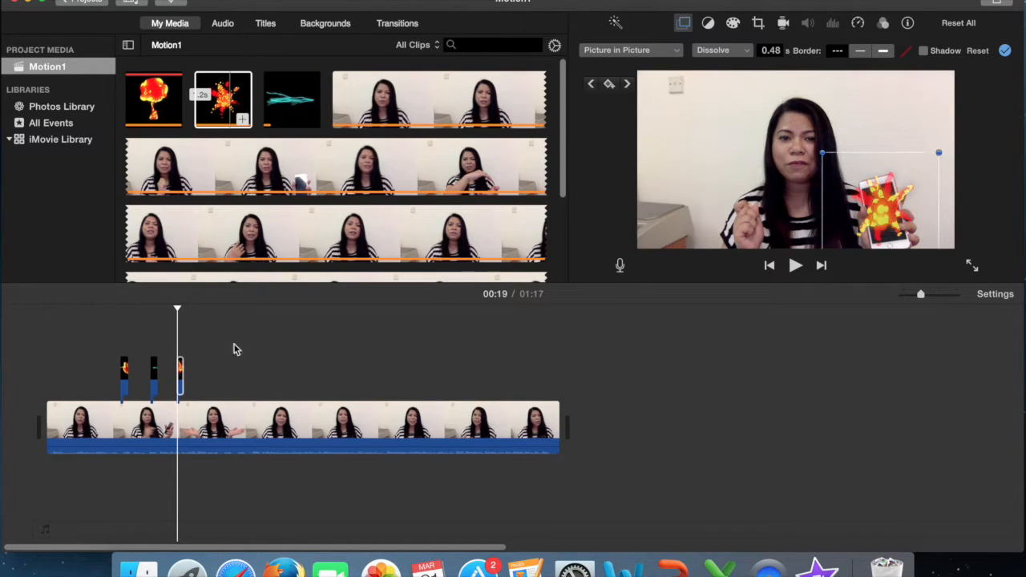
{"action": "left_click", "coordinate": [173, 354]}
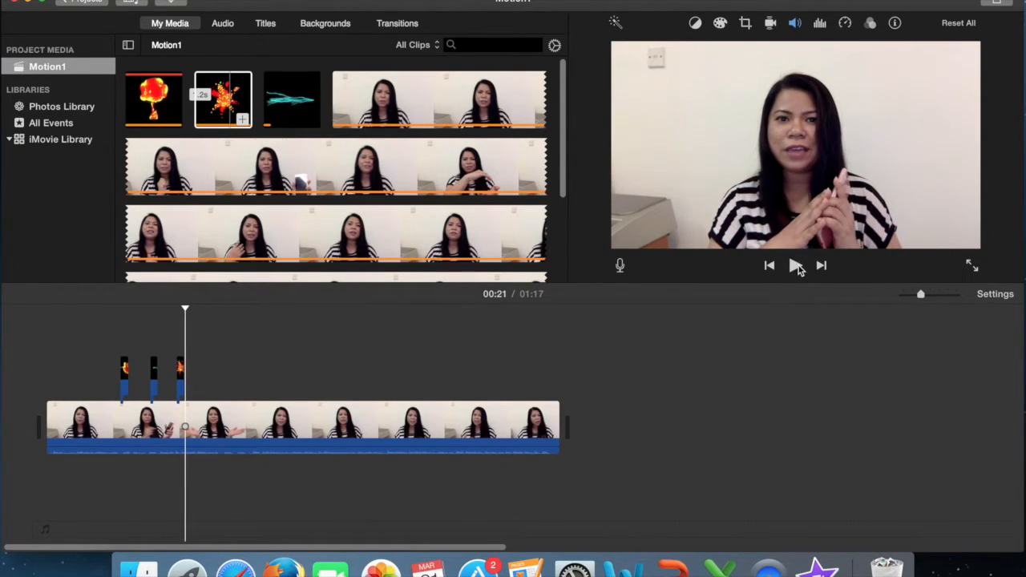
{"action": "left_click", "coordinate": [796, 267]}
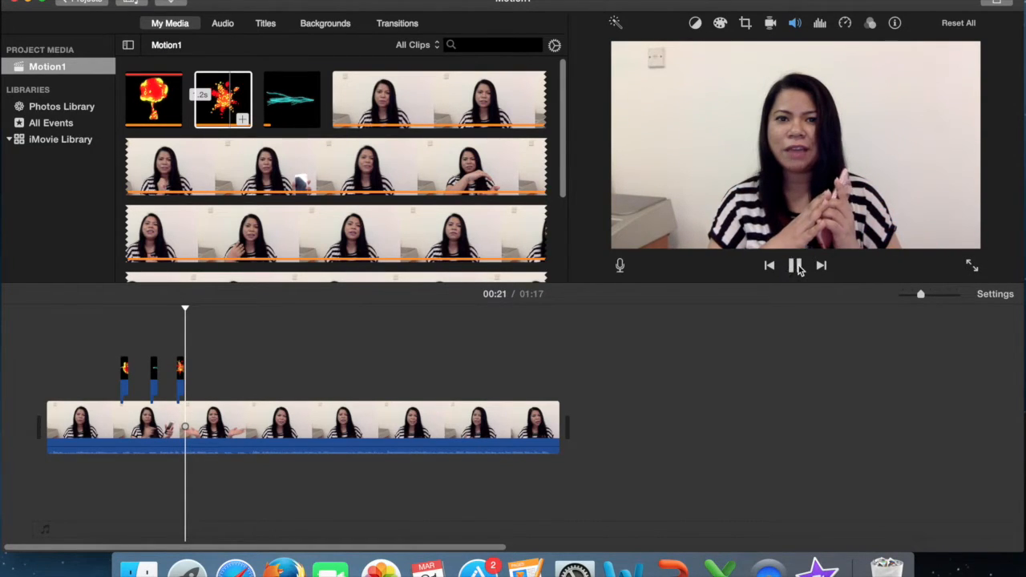
{"action": "left_click", "coordinate": [797, 267]}
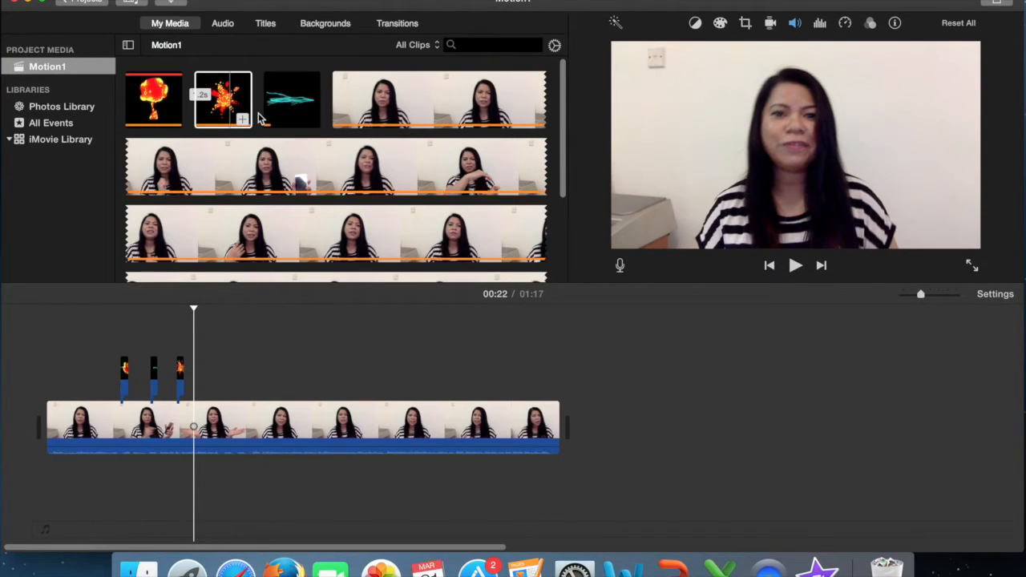
Place a second Fire_08 explosion clip above the main video at about 00:22 and play the section from about 00:21
{"action": "left_click", "coordinate": [195, 311]}
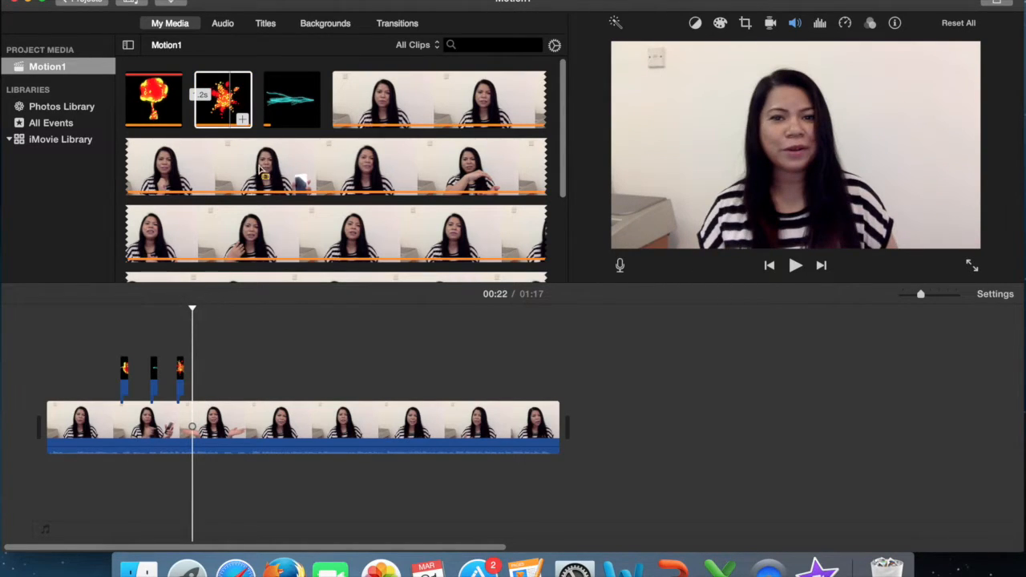
{"action": "left_click_drag", "start_coordinate": [227, 96], "coordinate": [196, 374]}
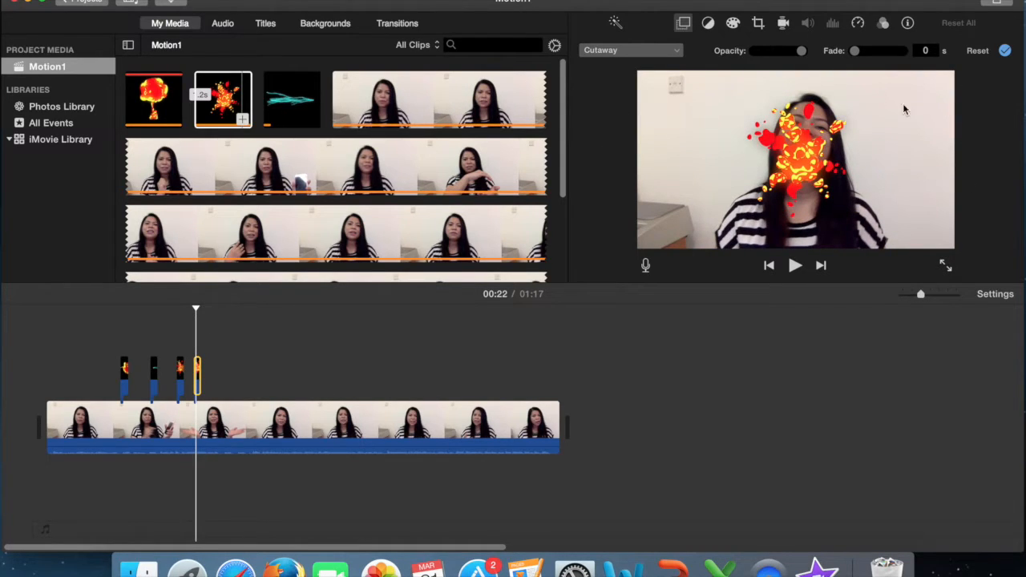
{"action": "left_click", "coordinate": [190, 312]}
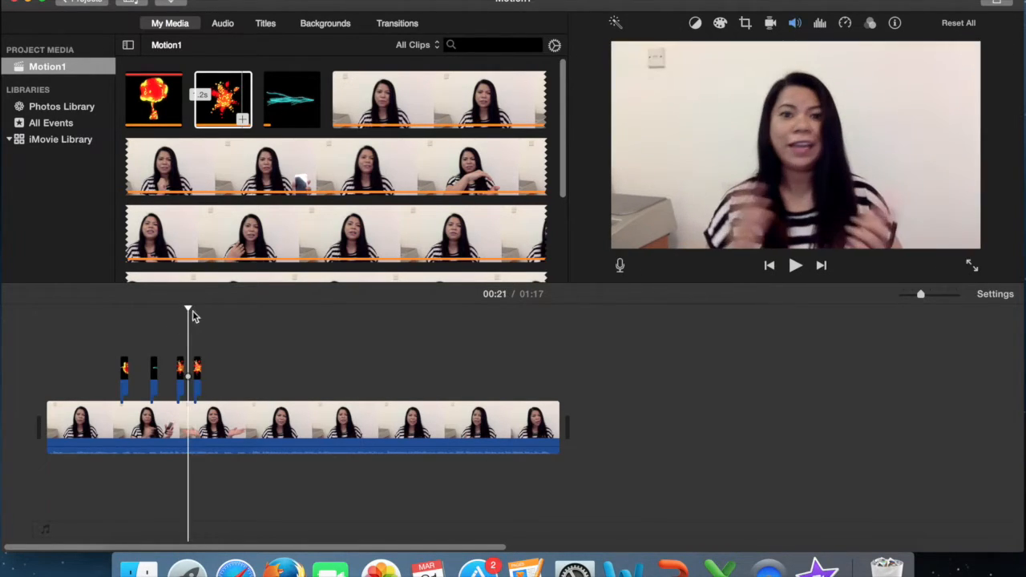
{"action": "left_click", "coordinate": [795, 268]}
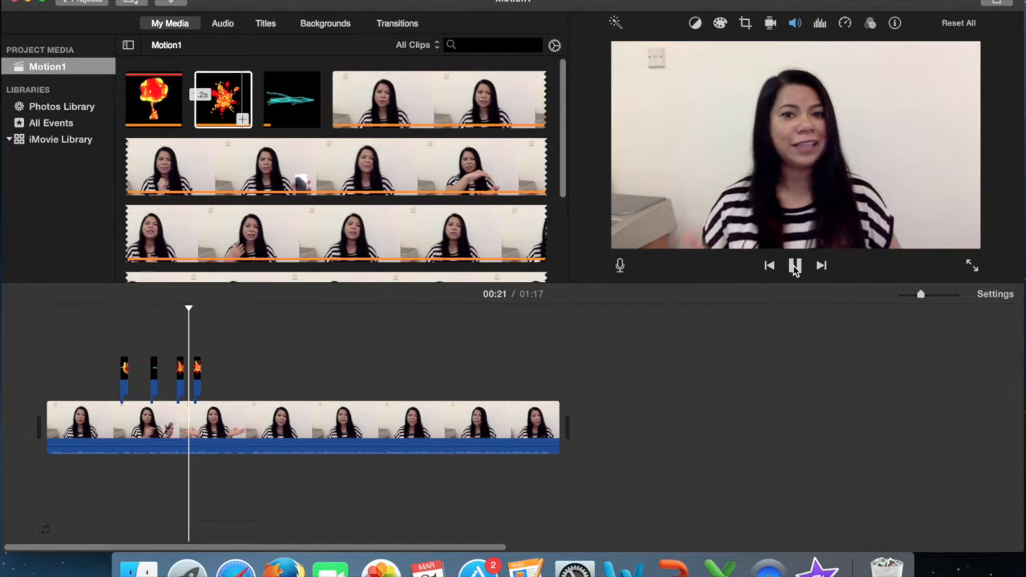
{"action": "left_click", "coordinate": [796, 267]}
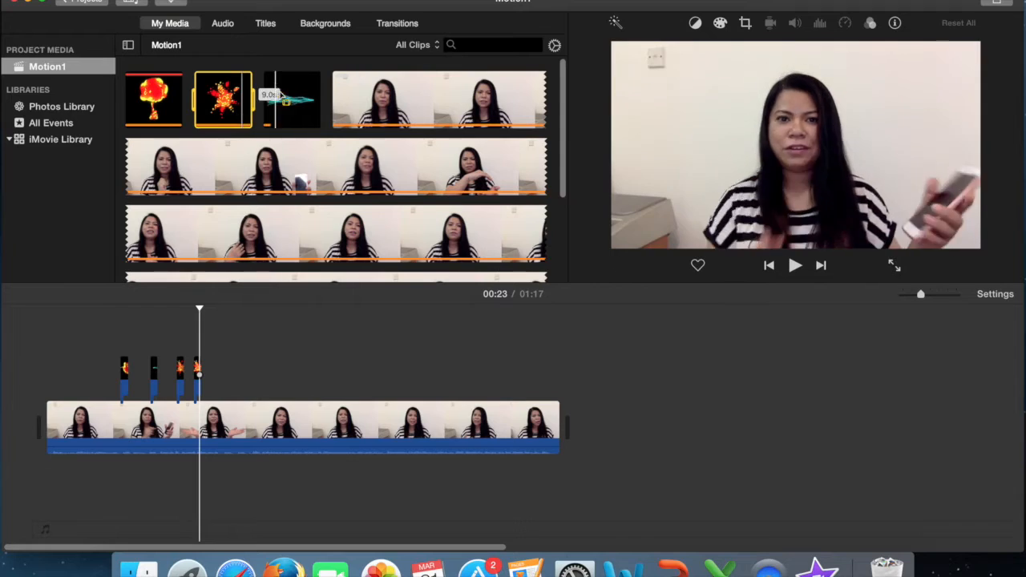
Start a media import and open the Smoke folder inside Animated Effects - MOV files for Mac Users
{"action": "left_click", "coordinate": [182, 2]}
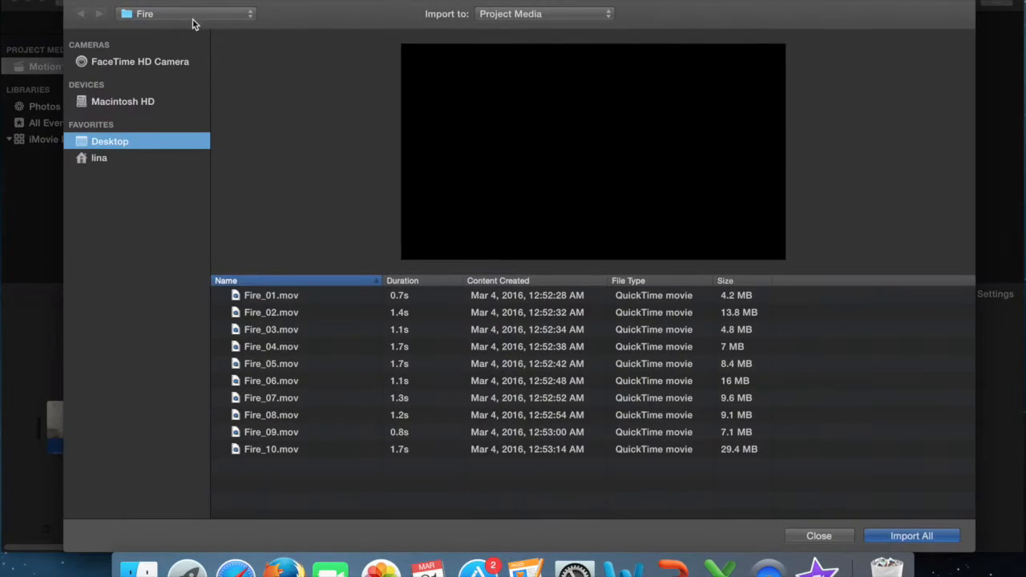
{"action": "left_click", "coordinate": [140, 13]}
{"action": "left_click", "coordinate": [152, 28]}
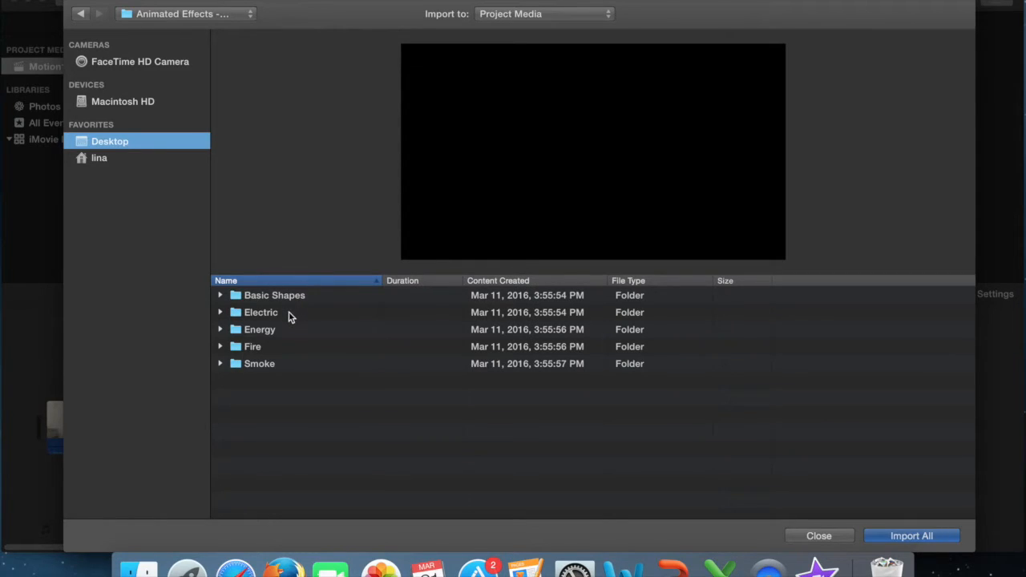
{"action": "double_click", "coordinate": [270, 365]}
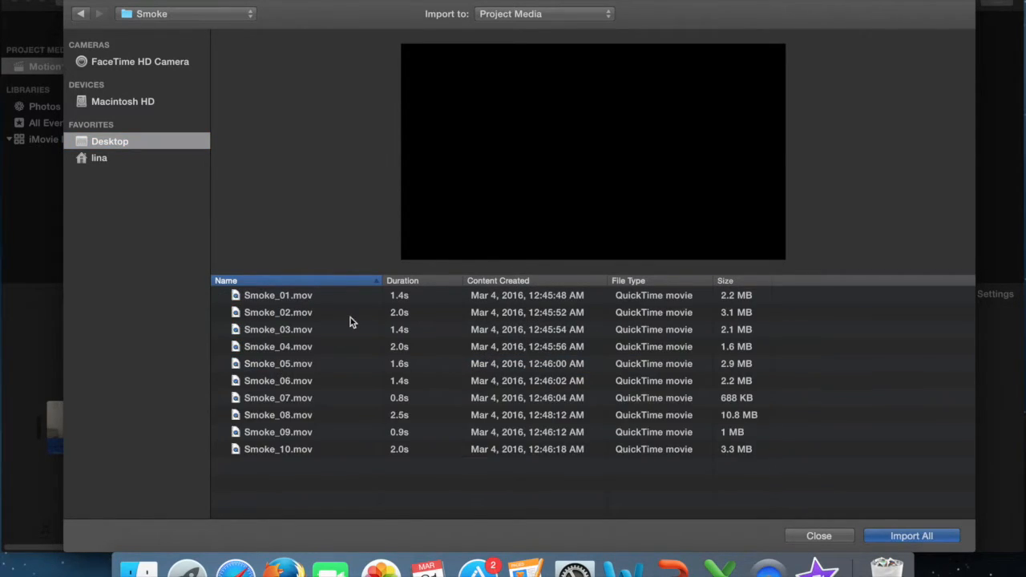
Look through the first three smoke clips, preview Smoke_03.mov, and import it into the project media
{"action": "left_click", "coordinate": [309, 297]}
{"action": "left_click", "coordinate": [311, 315]}
{"action": "left_click", "coordinate": [310, 335]}
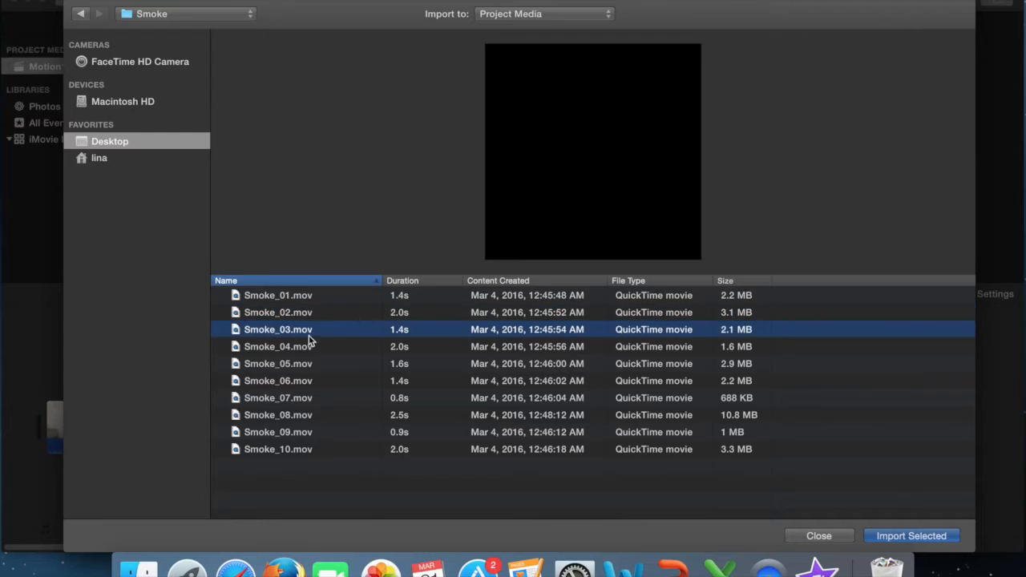
{"action": "left_click", "coordinate": [593, 239]}
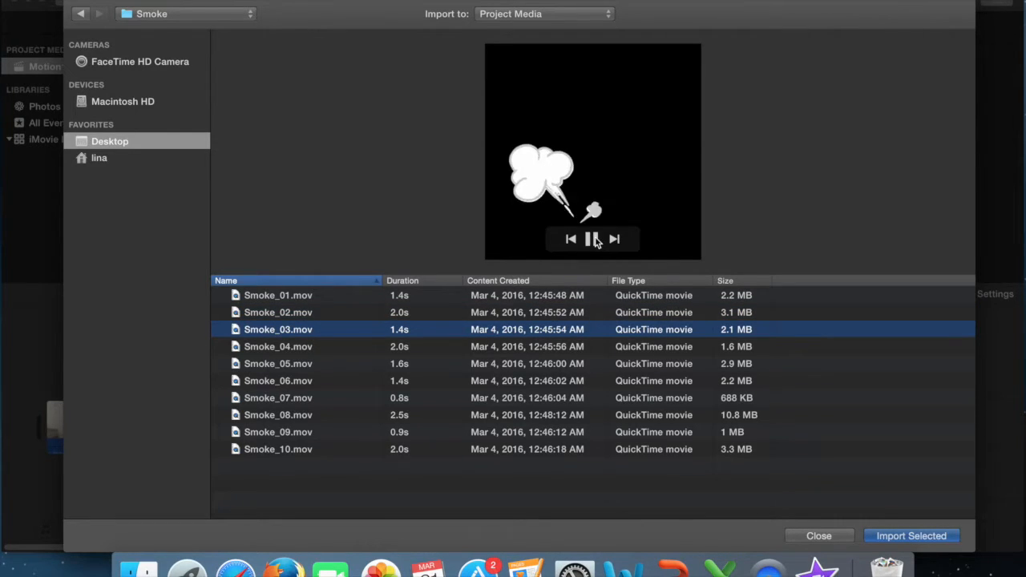
{"action": "left_click", "coordinate": [922, 541]}
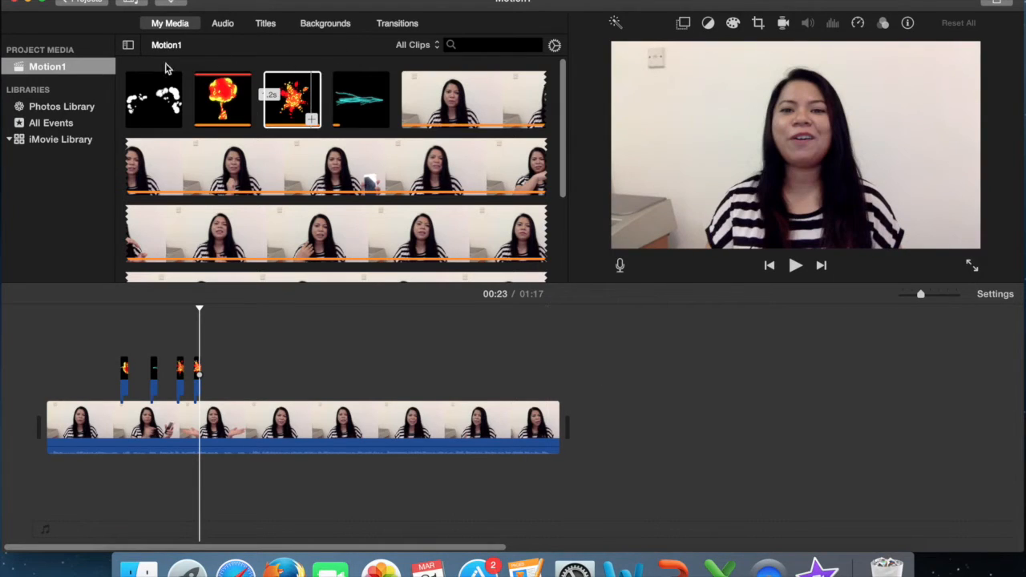
Place the Smoke_03 clip above the main video at about 00:23, right after the second explosion, and play the section
{"action": "left_click", "coordinate": [150, 97]}
{"action": "left_click_drag", "start_coordinate": [151, 96], "coordinate": [203, 374]}
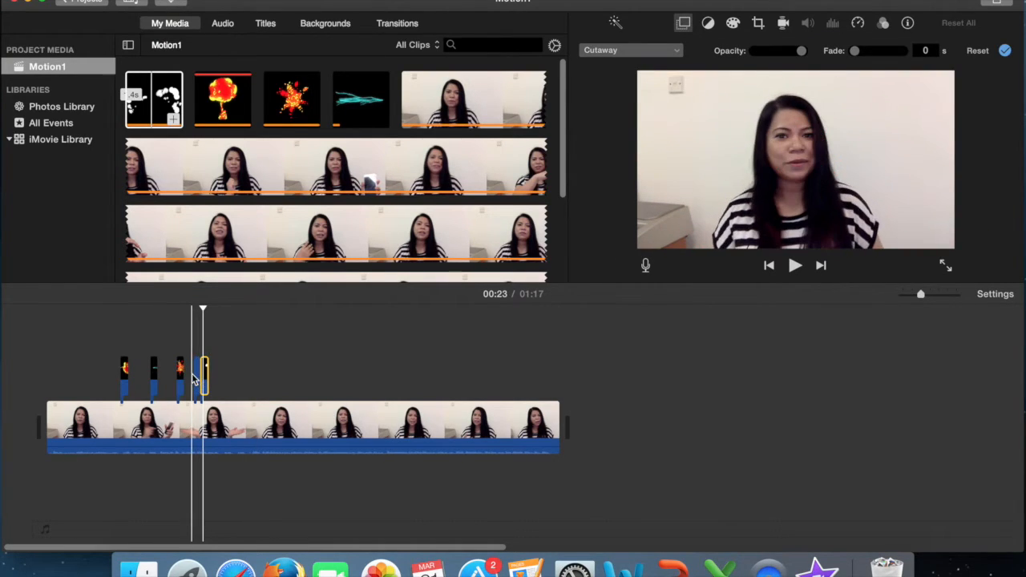
{"action": "left_click", "coordinate": [193, 380]}
{"action": "left_click", "coordinate": [799, 265]}
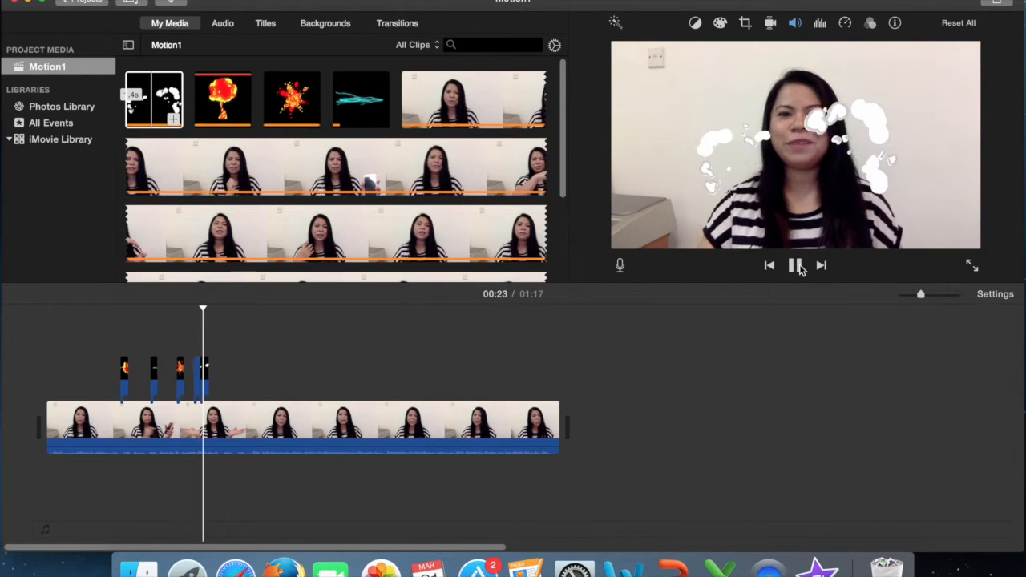
{"action": "left_click", "coordinate": [796, 265]}
Set the overlay mode of the smoke clip at about 00:23 to Picture in Picture
{"action": "left_click", "coordinate": [203, 369]}
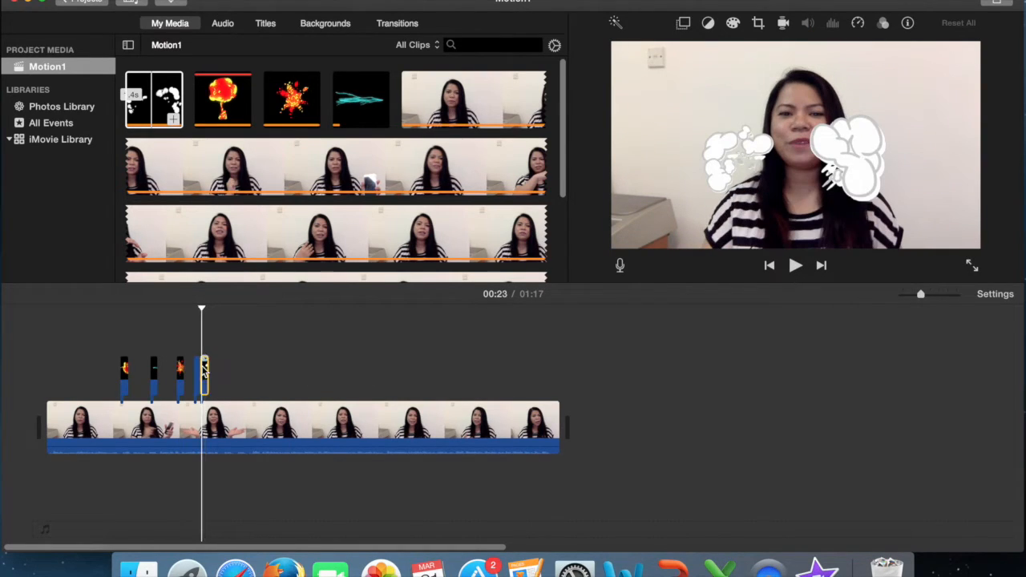
{"action": "left_click", "coordinate": [682, 24]}
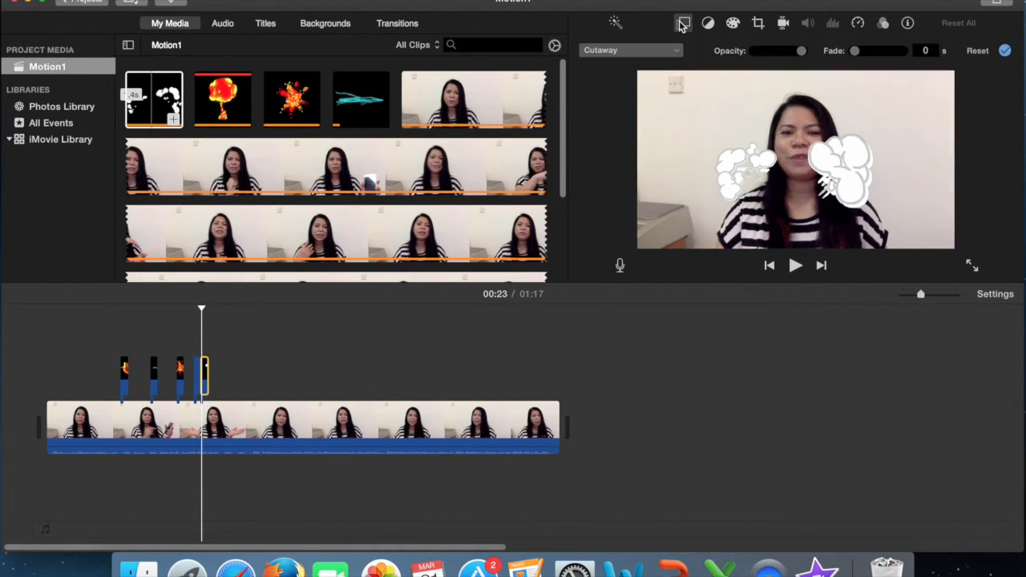
{"action": "left_click", "coordinate": [659, 50]}
{"action": "left_click", "coordinate": [641, 100]}
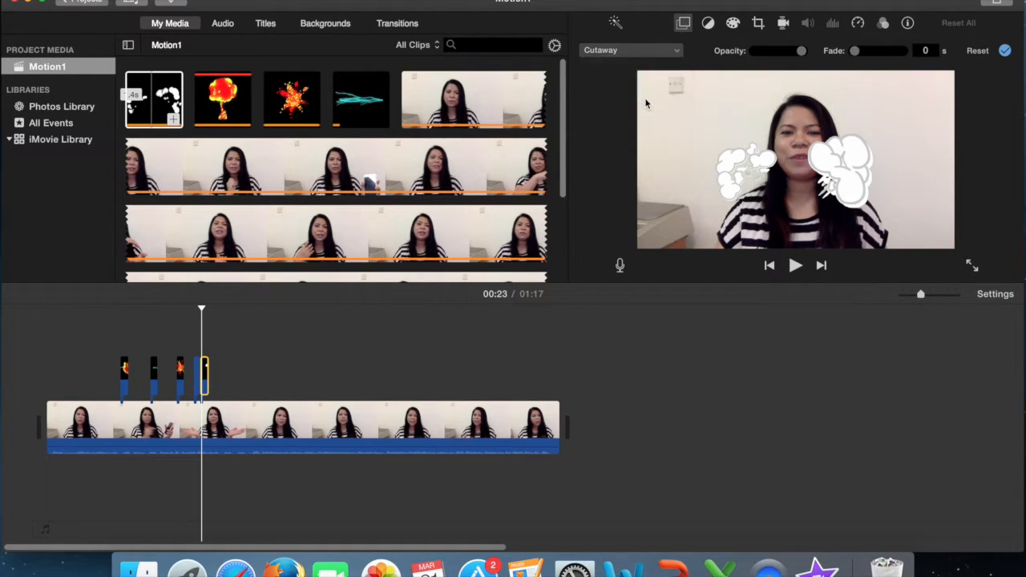
Enlarge the smoke overlay and place its puffs on both sides of the speaker's head, and play from about 00:22
{"action": "left_click_drag", "start_coordinate": [854, 138], "coordinate": [756, 167]}
{"action": "left_click_drag", "start_coordinate": [870, 179], "coordinate": [845, 134]}
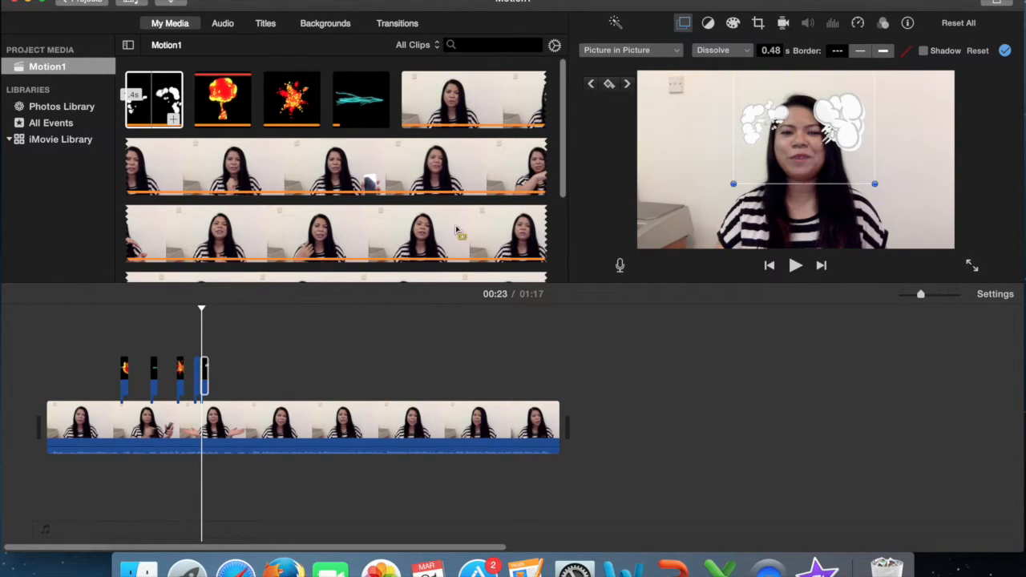
{"action": "left_click", "coordinate": [191, 313]}
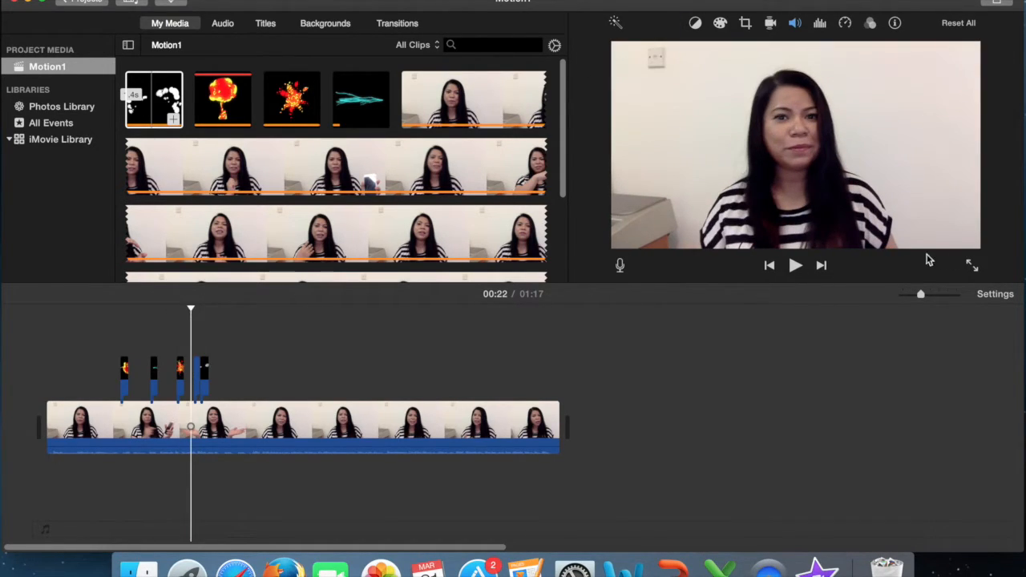
{"action": "left_click", "coordinate": [795, 266]}
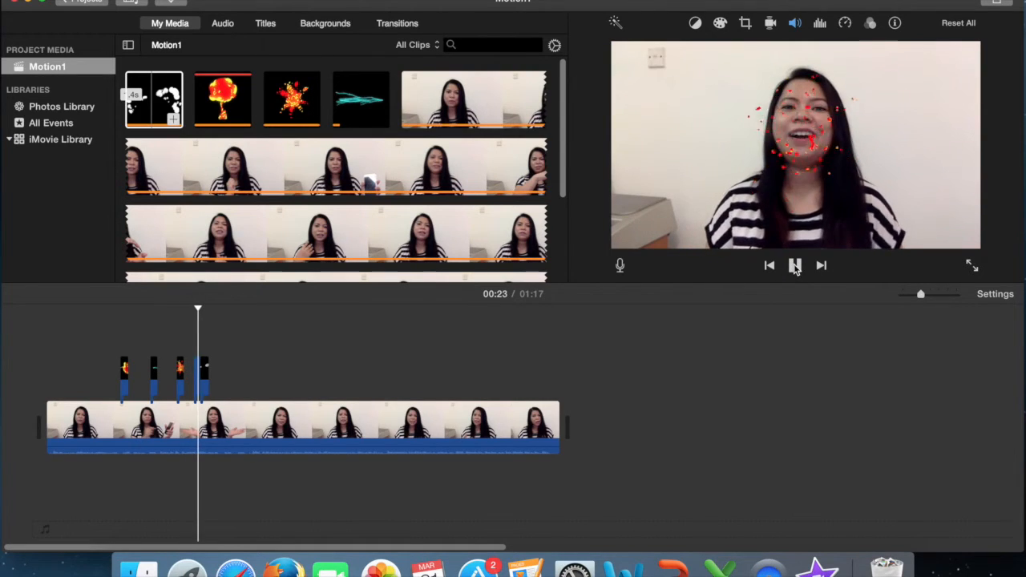
Fine-tune the position of the smoke overlay around the speaker's head and replay the section from about 00:22
{"action": "left_click", "coordinate": [794, 266]}
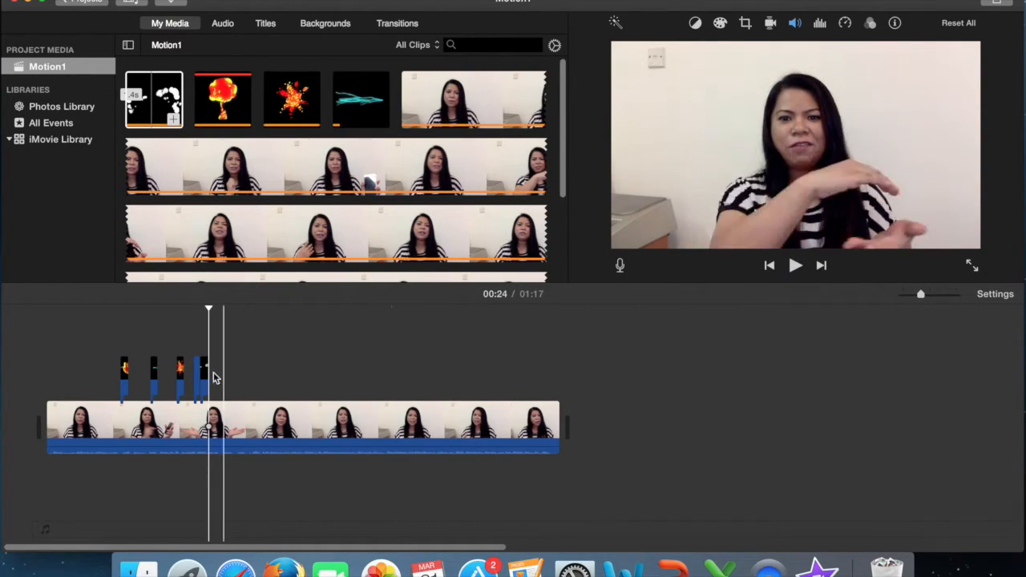
{"action": "left_click", "coordinate": [205, 369]}
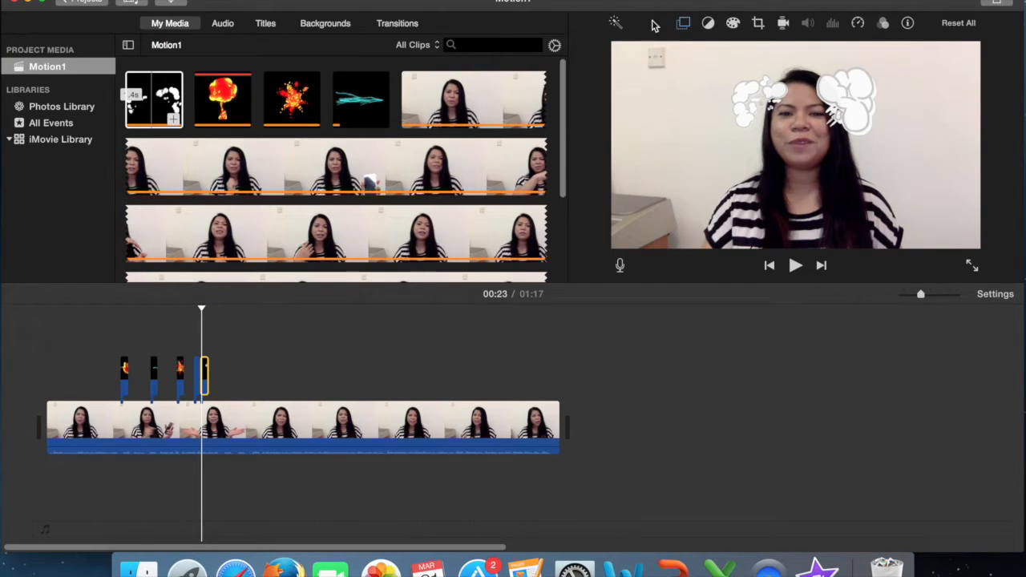
{"action": "left_click", "coordinate": [682, 24]}
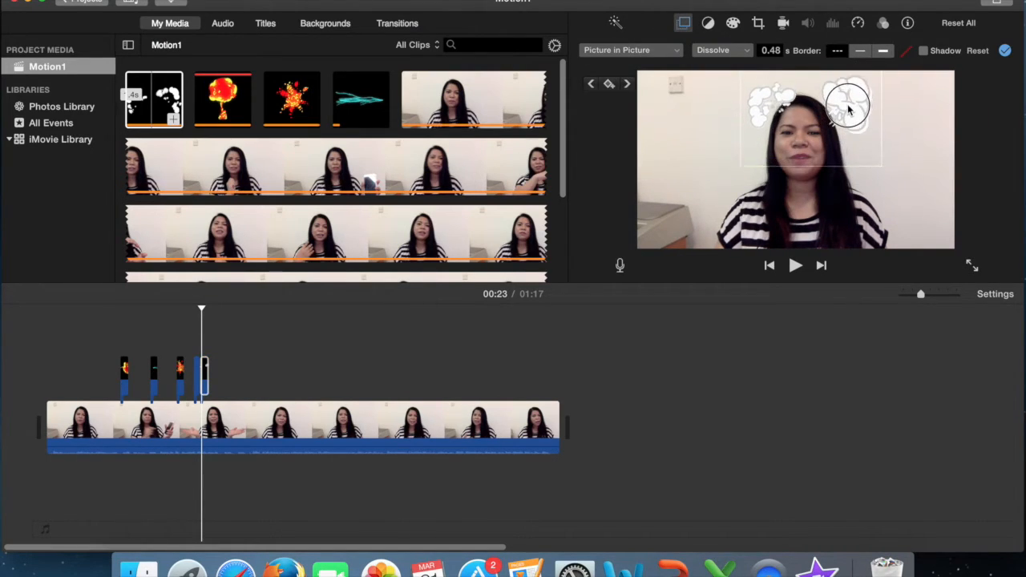
{"action": "left_click", "coordinate": [196, 349]}
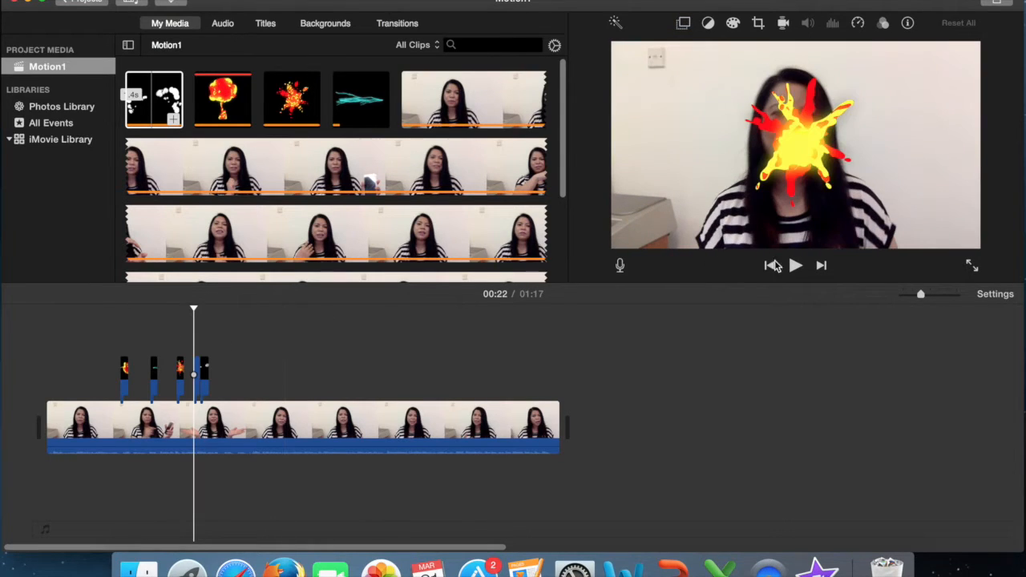
{"action": "left_click", "coordinate": [794, 267]}
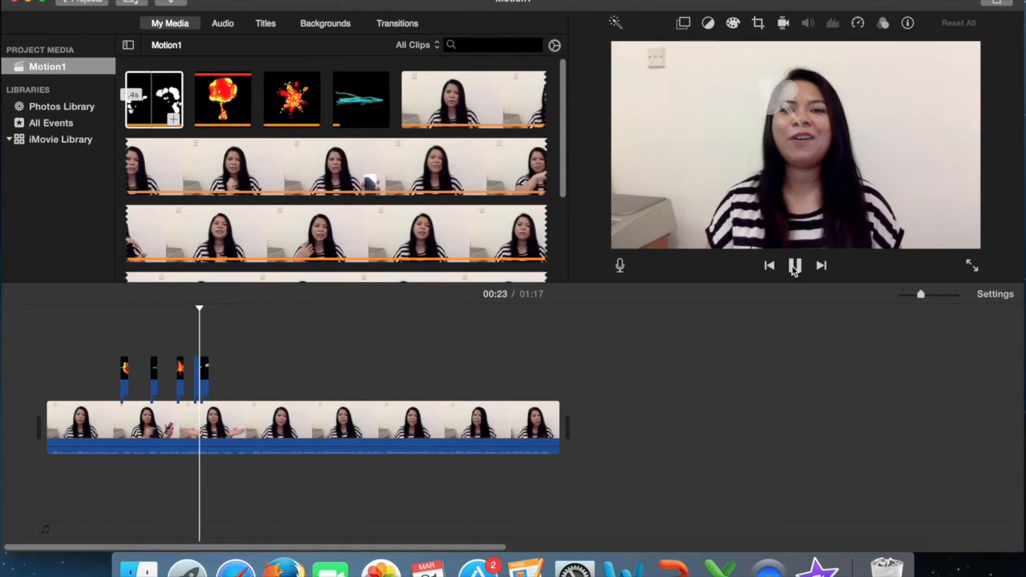
{"action": "left_click", "coordinate": [794, 267]}
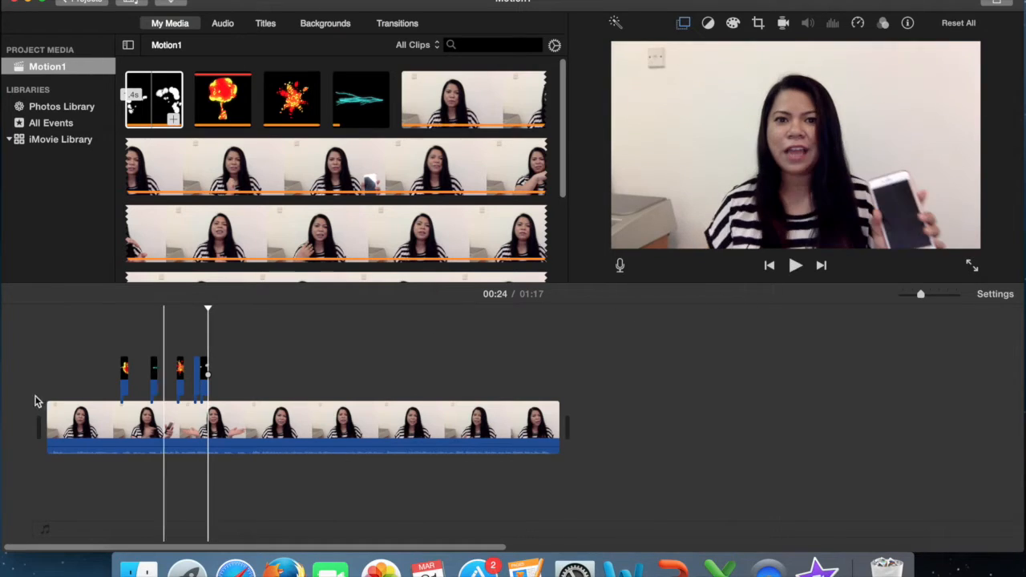
Play the main video from about 00:24 to about 00:26 to find the speaker's next hand gesture
{"action": "left_click", "coordinate": [238, 386]}
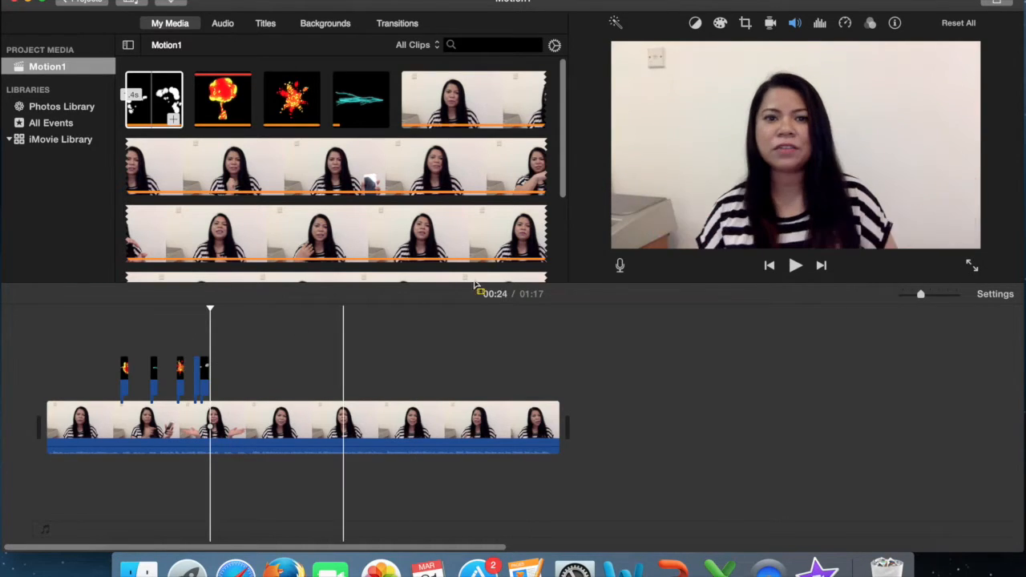
{"action": "left_click", "coordinate": [797, 267]}
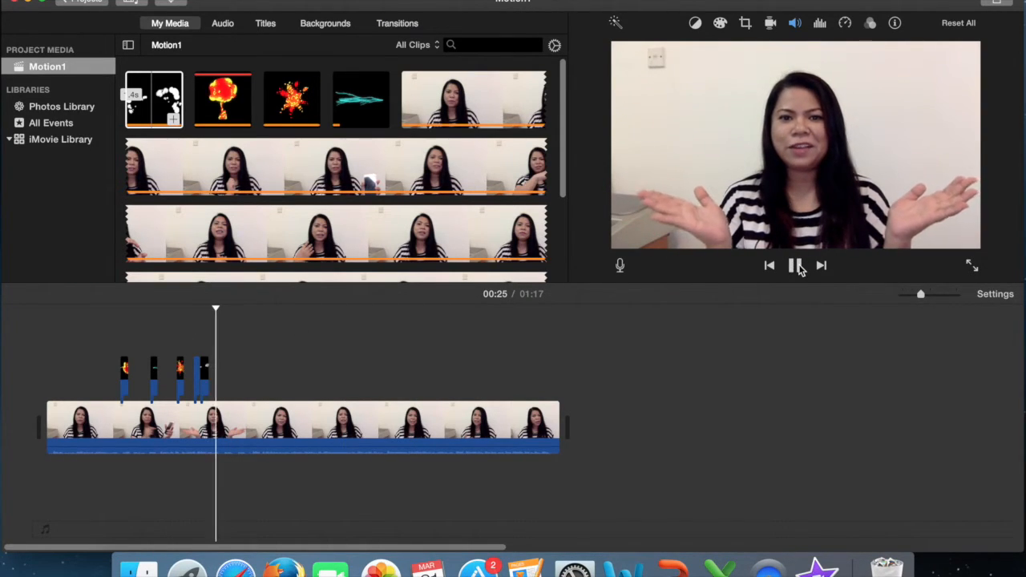
{"action": "left_click", "coordinate": [797, 266]}
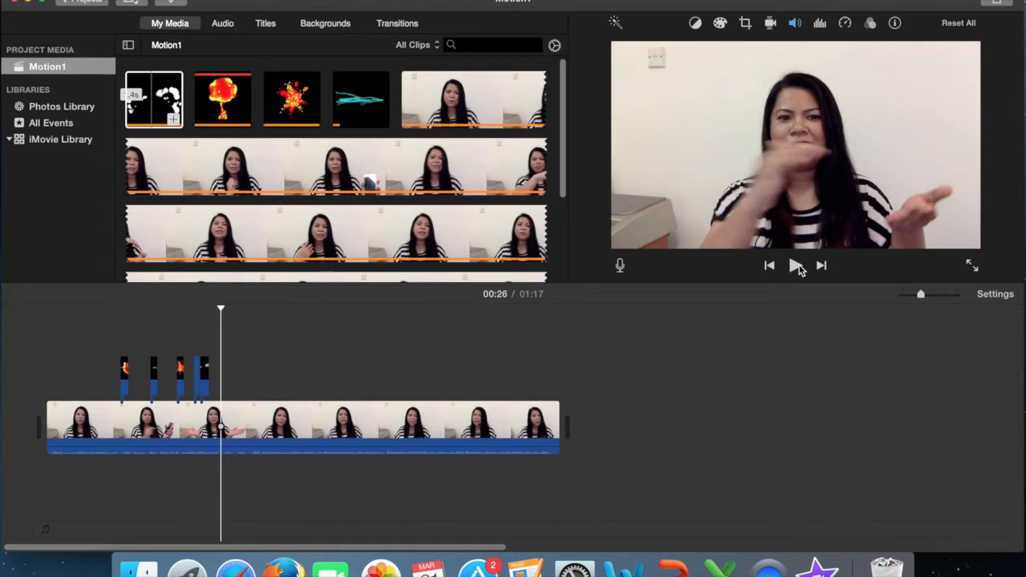
Open the Energy folder of the Animated Effects MOV files for importing media
{"action": "left_click", "coordinate": [172, 5]}
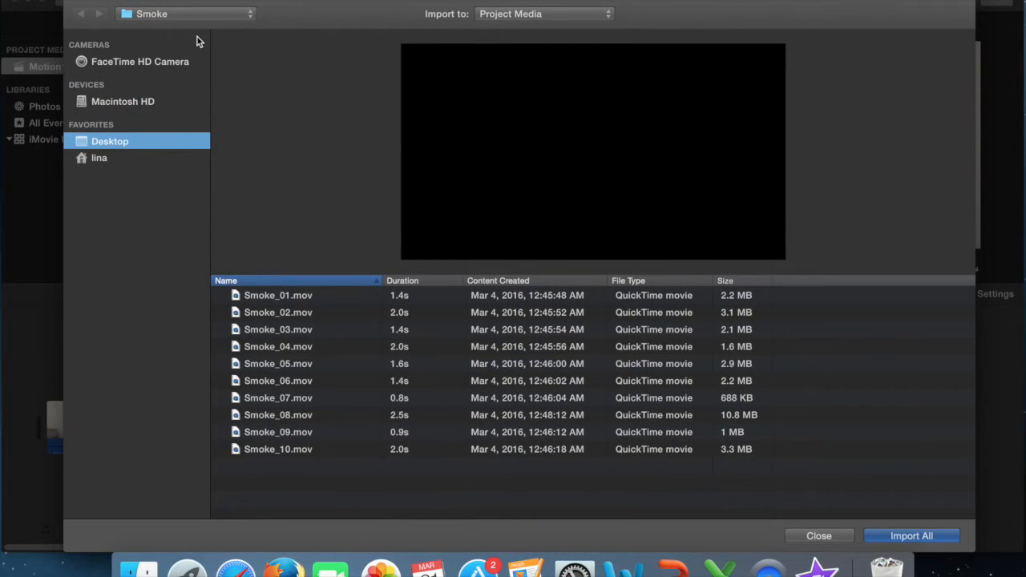
{"action": "left_click", "coordinate": [200, 16]}
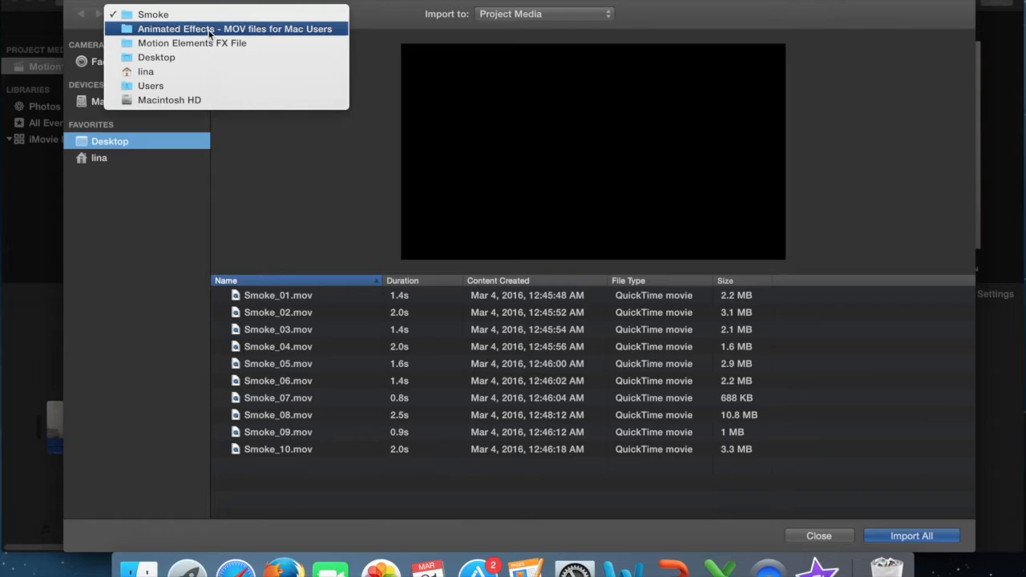
{"action": "left_click", "coordinate": [208, 30]}
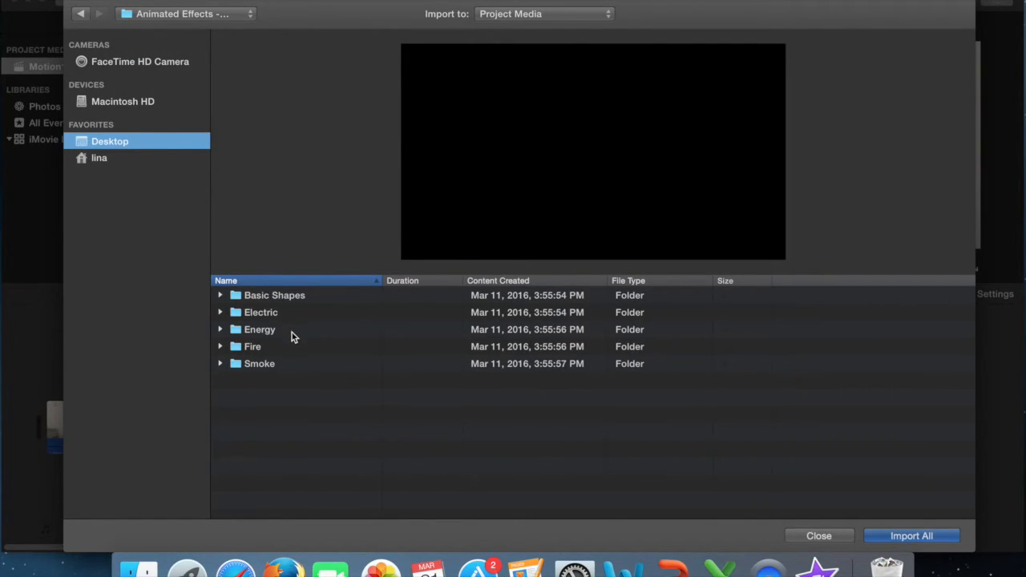
{"action": "left_click", "coordinate": [292, 332]}
{"action": "double_click", "coordinate": [292, 338]}
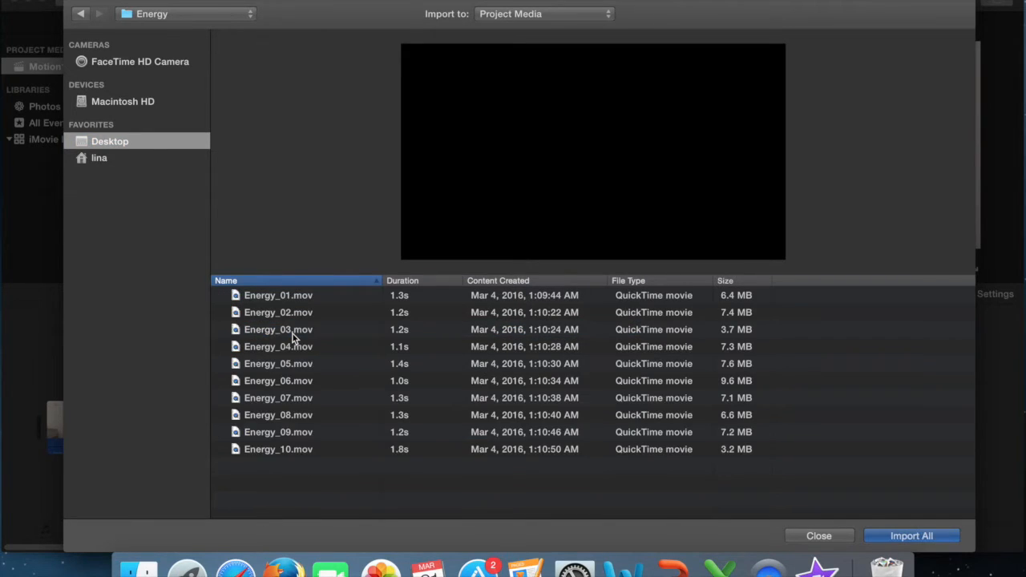
Preview Energy_01.mov and Energy_04.mov, and import Energy_04.mov into the project media
{"action": "left_click", "coordinate": [314, 295]}
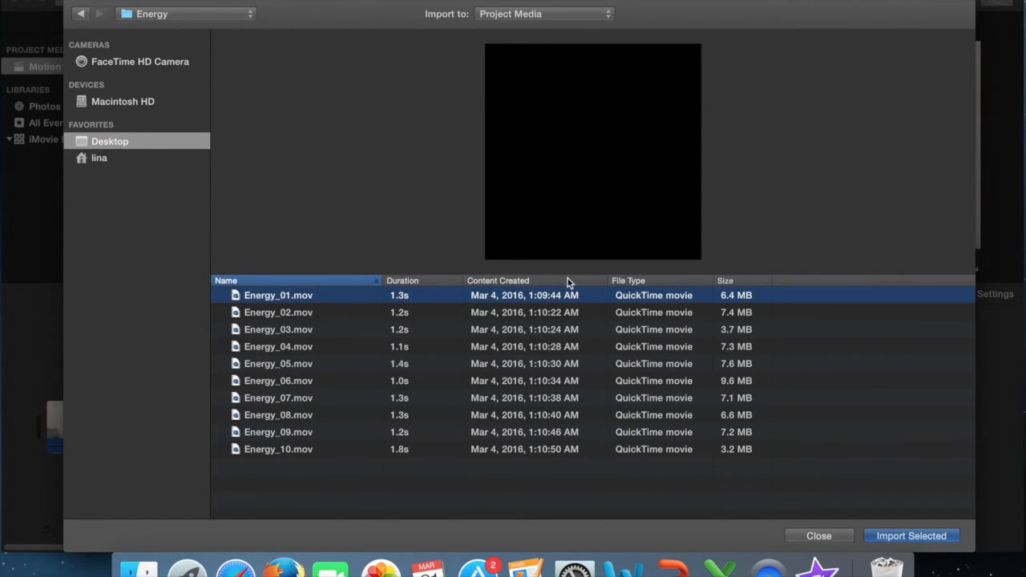
{"action": "left_click", "coordinate": [591, 238]}
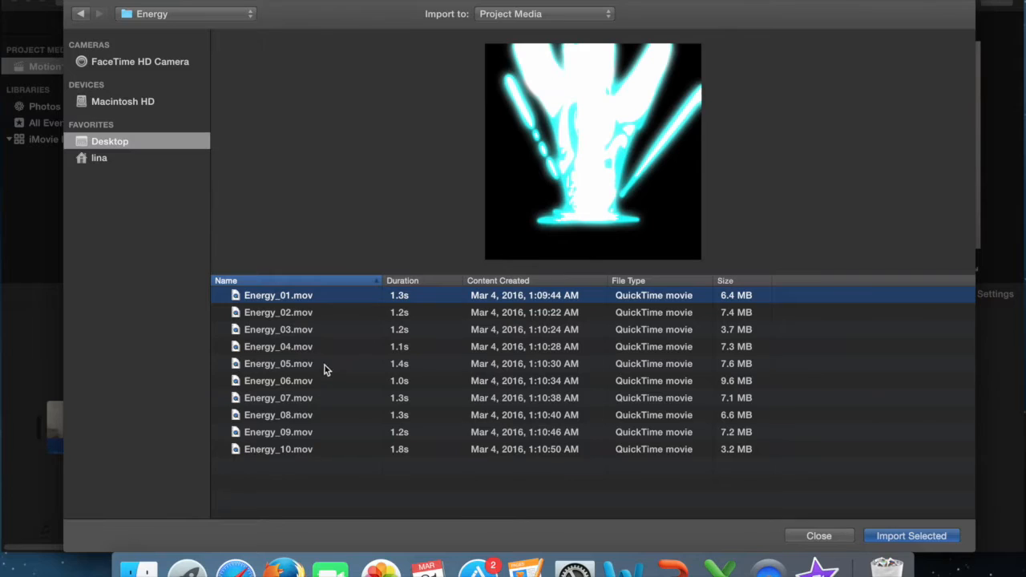
{"action": "left_click", "coordinate": [307, 350]}
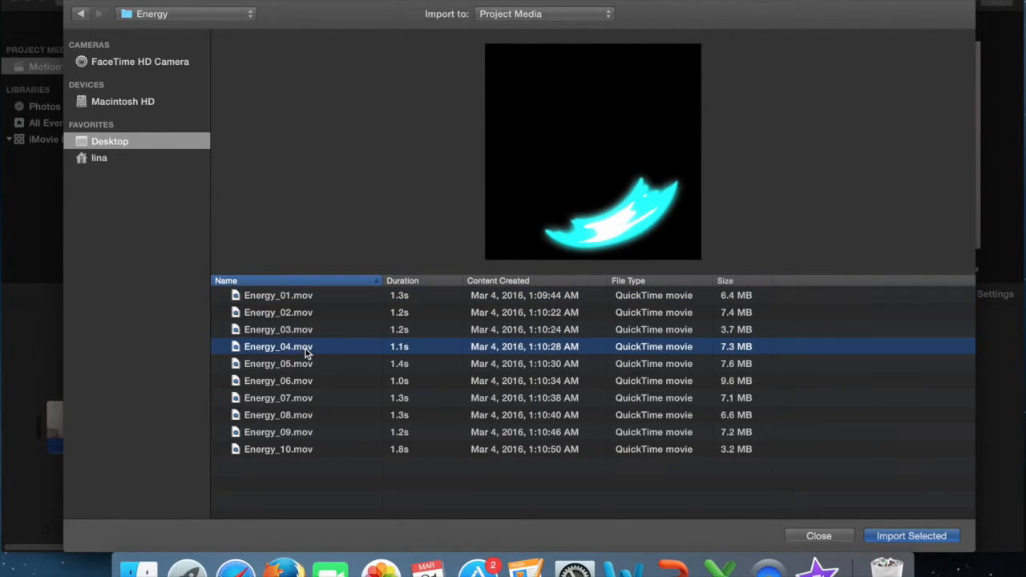
{"action": "left_click", "coordinate": [598, 239]}
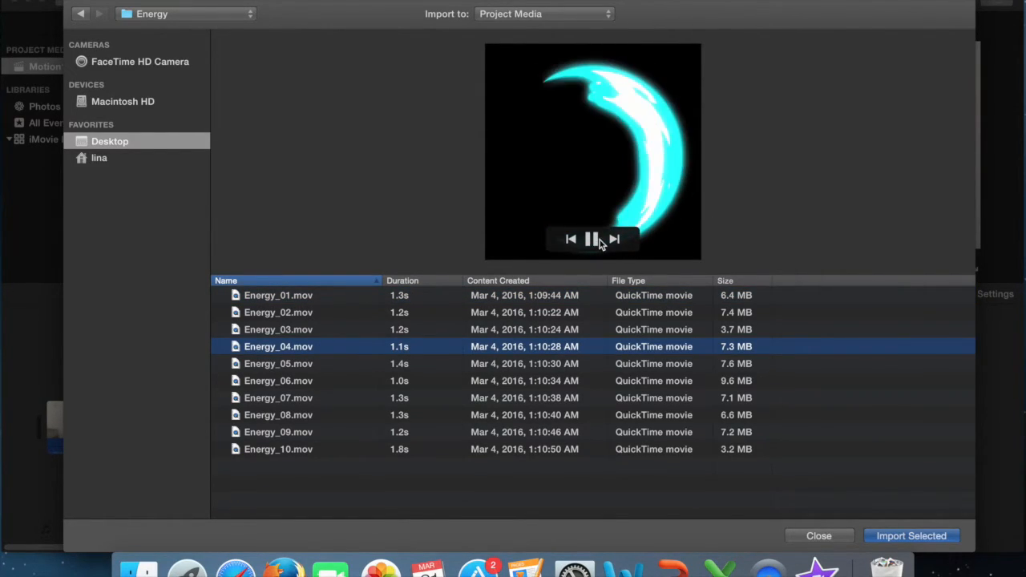
{"action": "left_click", "coordinate": [904, 538]}
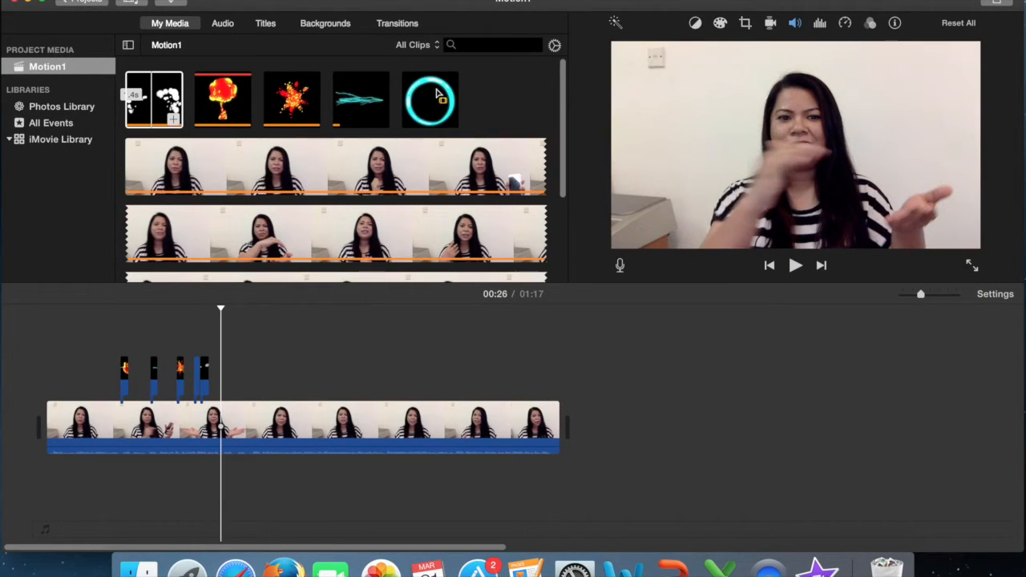
Place the Energy_04 ring clip above the main video at about 00:26, just after the smoke clip, and play the section
{"action": "left_click", "coordinate": [438, 96]}
{"action": "left_click_drag", "start_coordinate": [438, 97], "coordinate": [222, 378]}
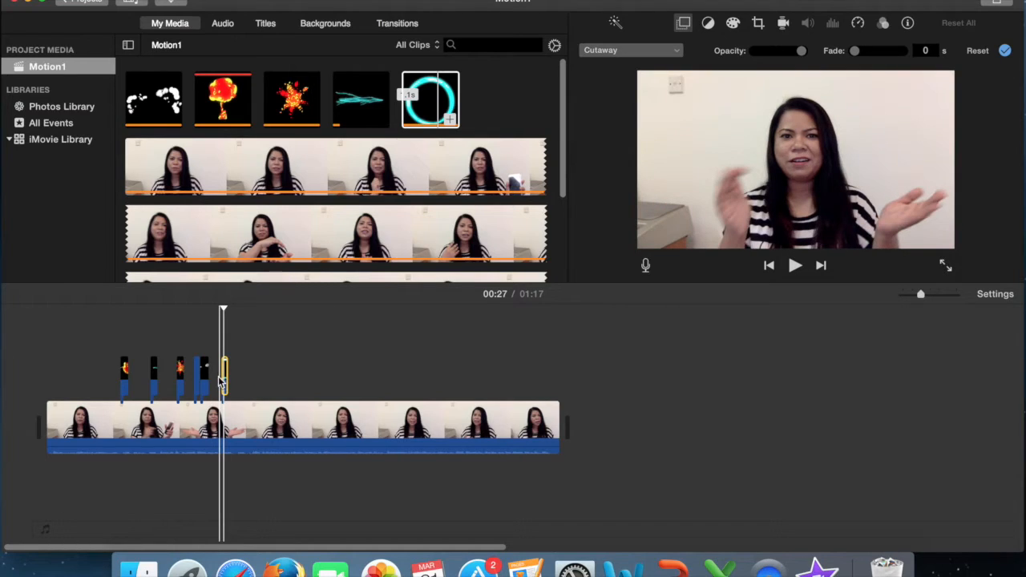
{"action": "left_click", "coordinate": [217, 383]}
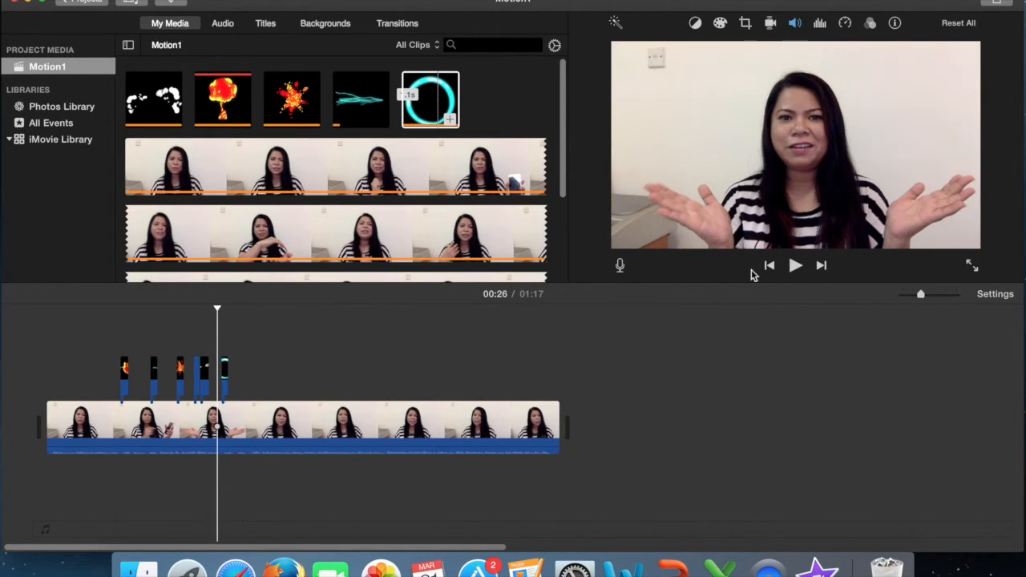
{"action": "left_click", "coordinate": [796, 267]}
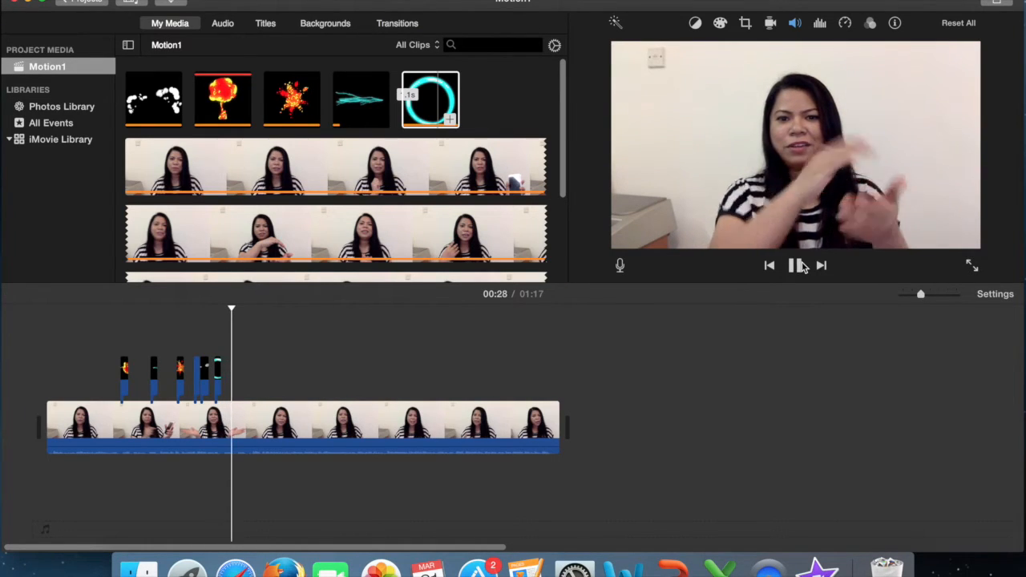
{"action": "left_click", "coordinate": [797, 268]}
{"action": "left_click", "coordinate": [233, 349]}
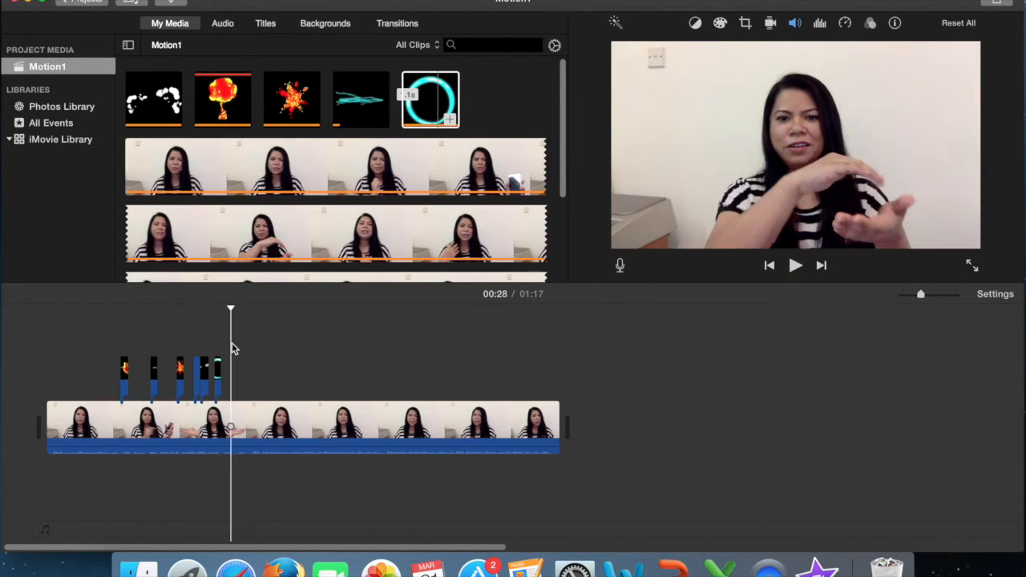
{"action": "left_click_drag", "start_coordinate": [229, 342], "coordinate": [223, 339]}
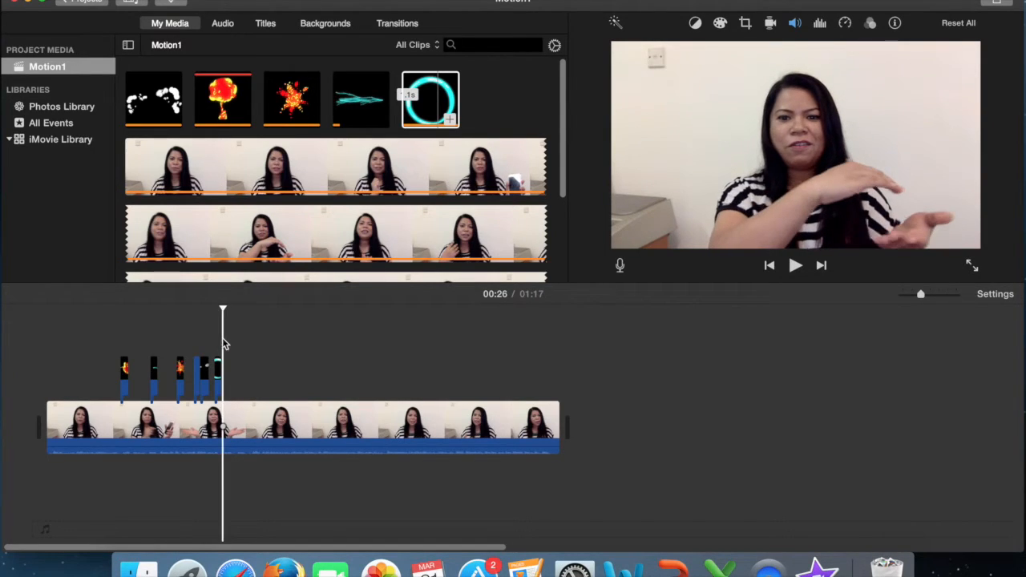
Preview Energy_08.mov and Energy_06.mov, and import Energy_06.mov into the project media
{"action": "left_click", "coordinate": [170, 3]}
{"action": "left_click", "coordinate": [294, 414]}
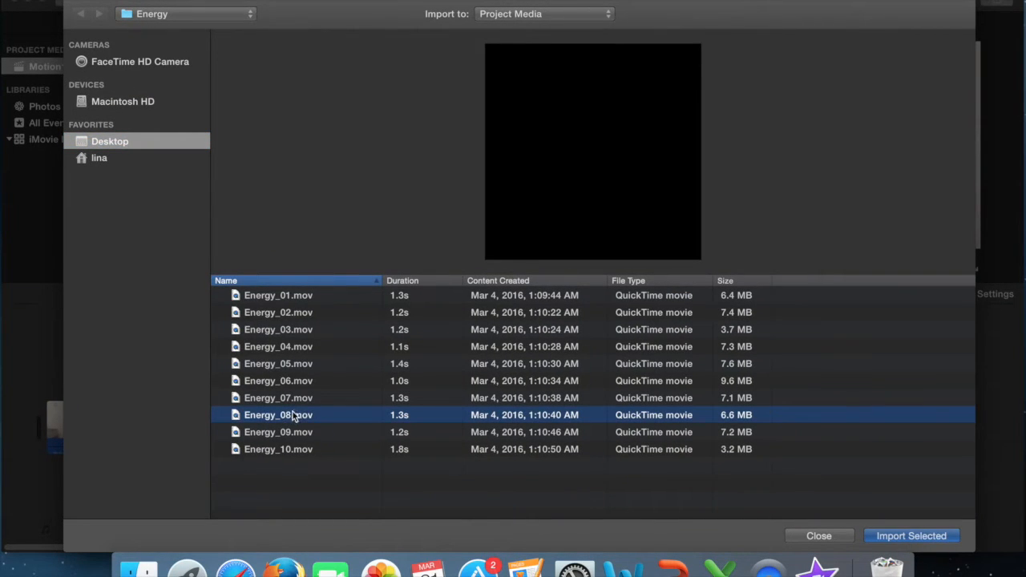
{"action": "left_click", "coordinate": [591, 240]}
{"action": "key", "text": "Up"}
{"action": "key", "text": "Up"}
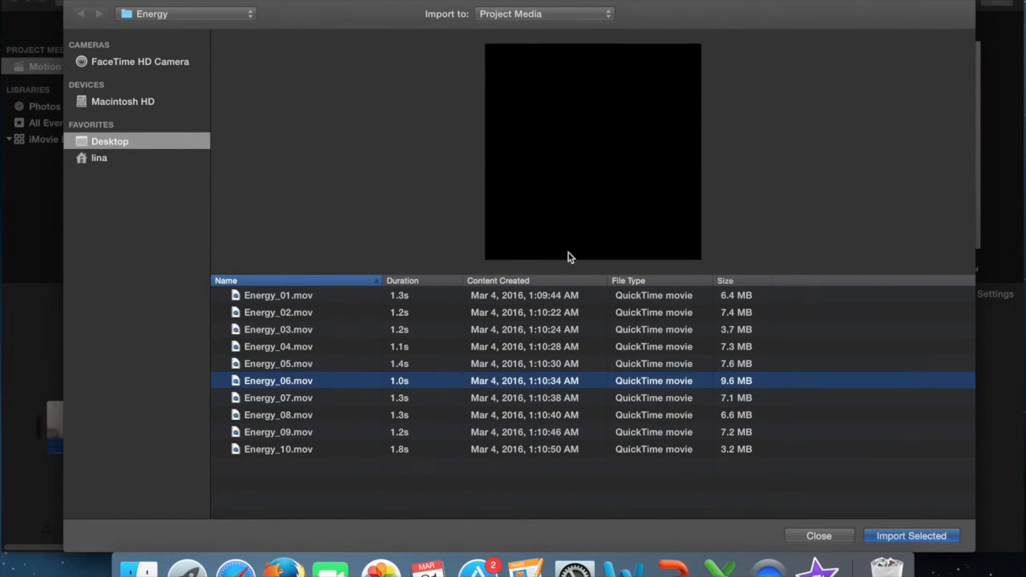
{"action": "left_click", "coordinate": [594, 241]}
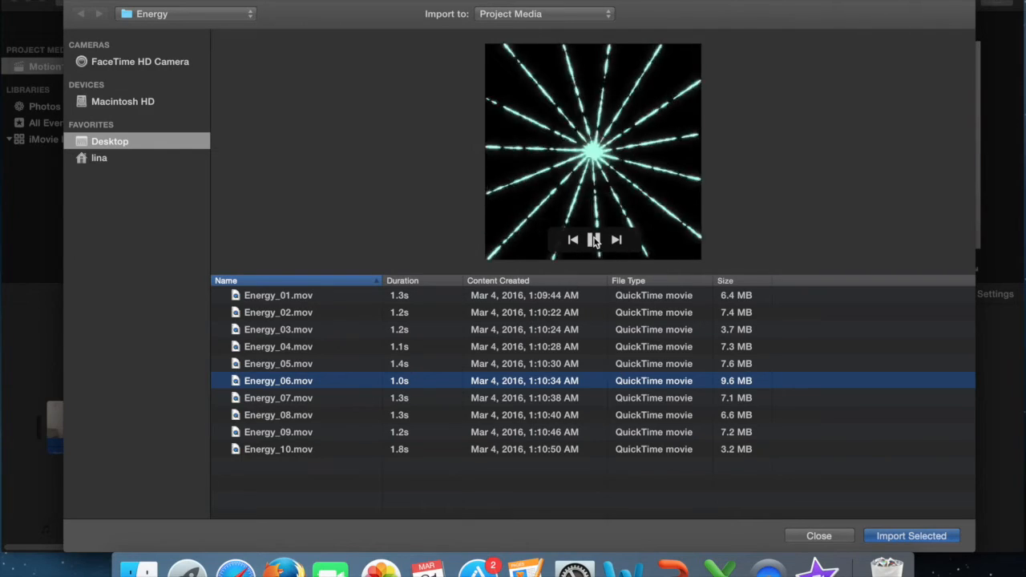
{"action": "left_click", "coordinate": [912, 536]}
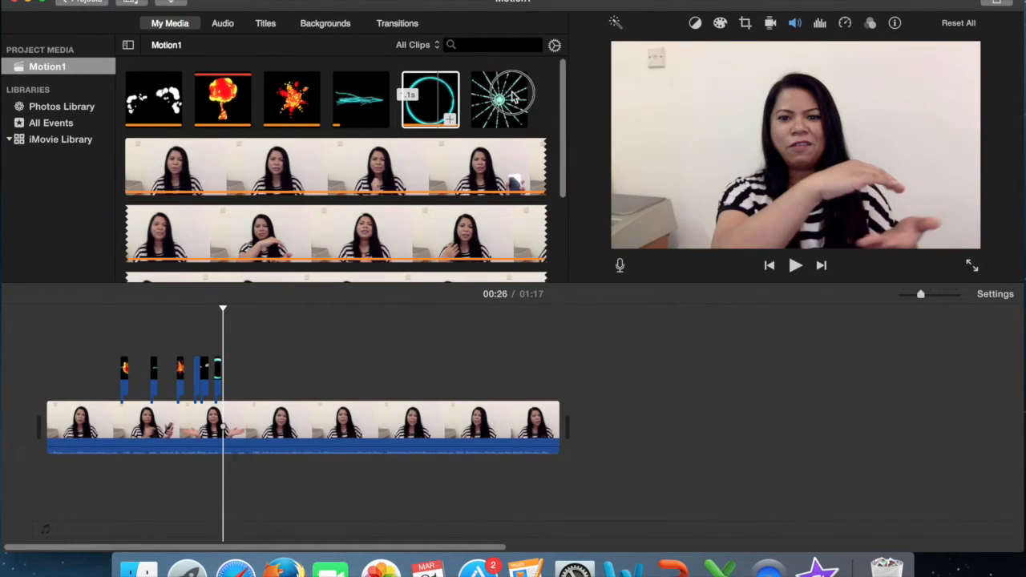
Place the Energy_06 burst clip above the main video at about 00:27, just after the ring clip
{"action": "left_click", "coordinate": [514, 96]}
{"action": "left_click_drag", "start_coordinate": [481, 100], "coordinate": [228, 371]}
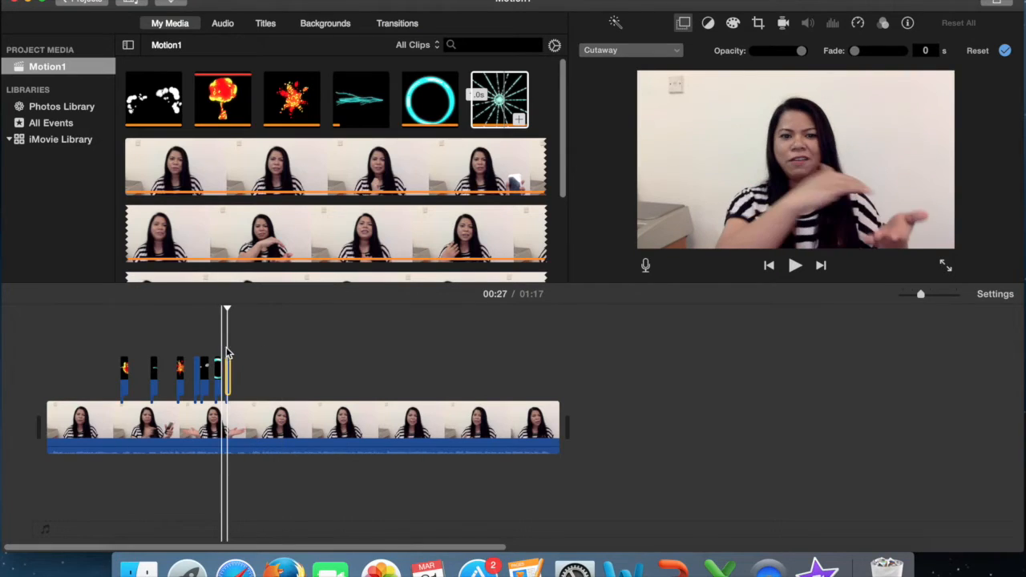
{"action": "left_click", "coordinate": [228, 353]}
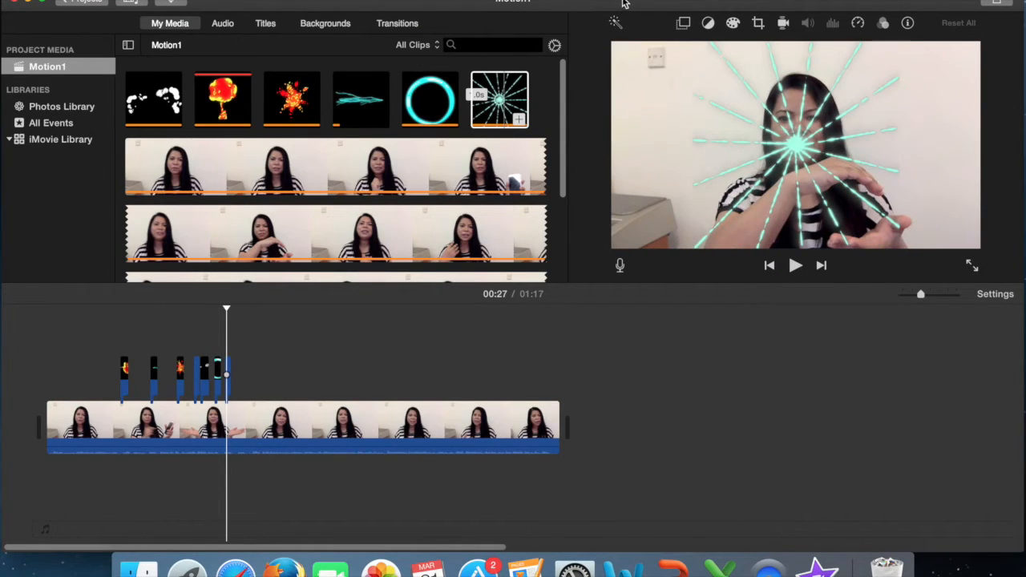
Set the burst clip's overlay mode to Picture in Picture and fit the burst between the speaker's hands
{"action": "left_click", "coordinate": [684, 24]}
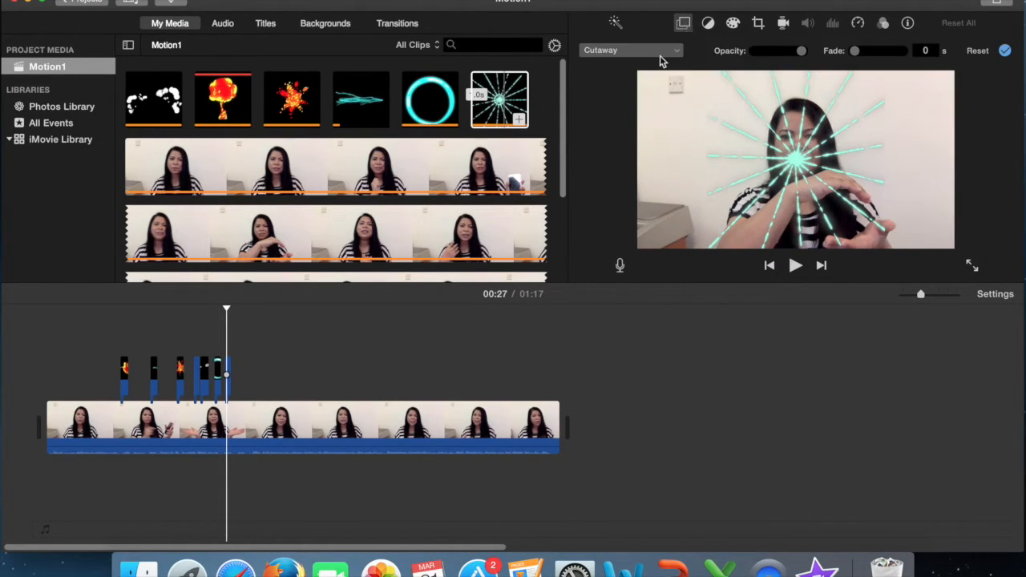
{"action": "left_click", "coordinate": [660, 52]}
{"action": "left_click", "coordinate": [648, 103]}
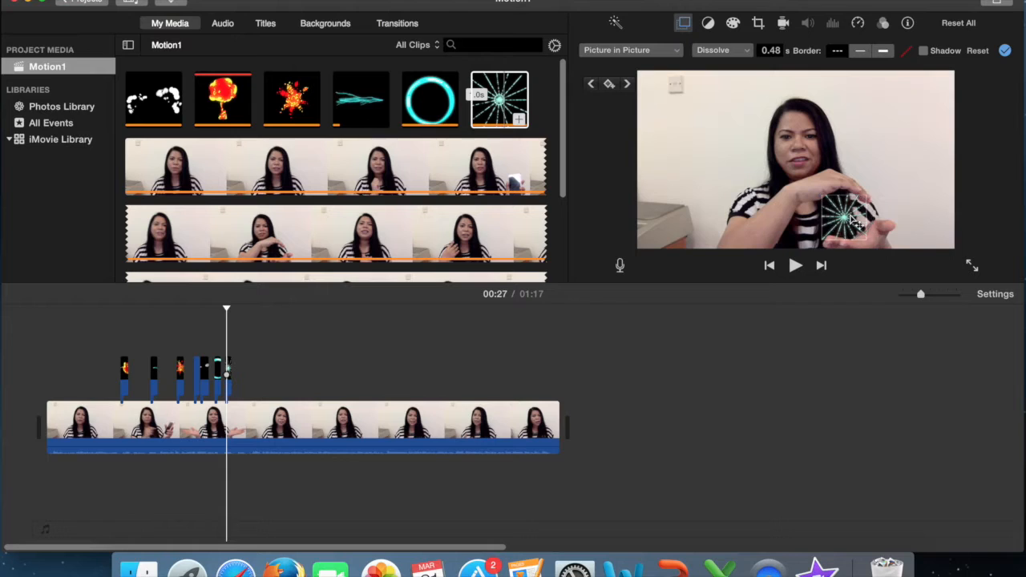
Play the video from about 00:26 to about 00:32 to review the burst effect and the speaker's following gestures
{"action": "left_click", "coordinate": [233, 339]}
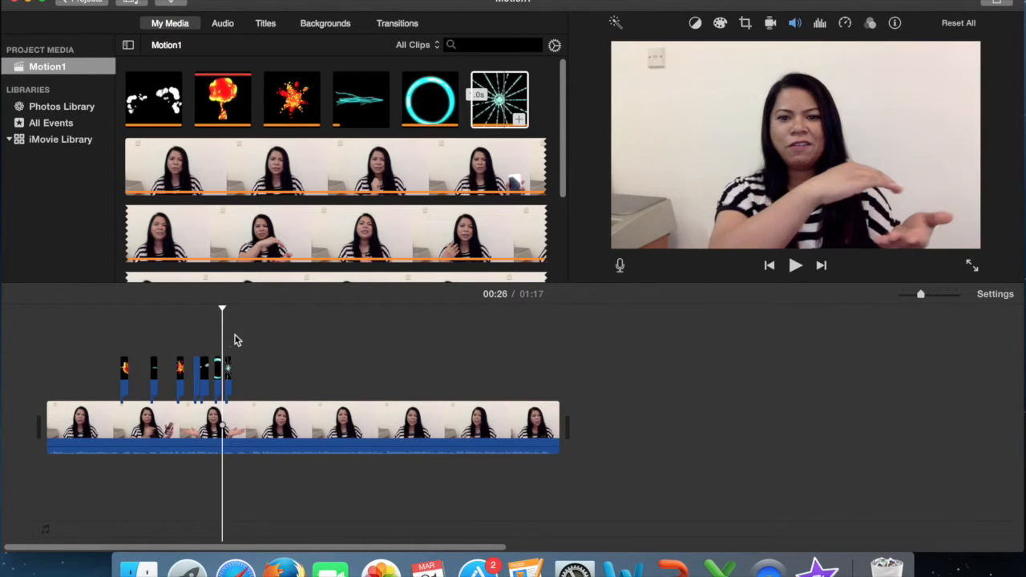
{"action": "left_click", "coordinate": [796, 267]}
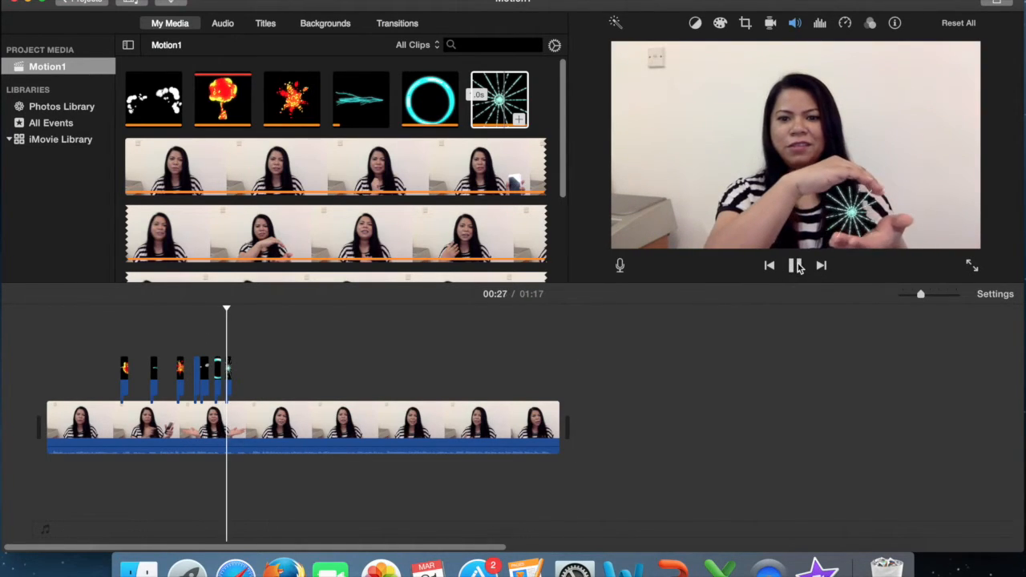
{"action": "left_click", "coordinate": [802, 266]}
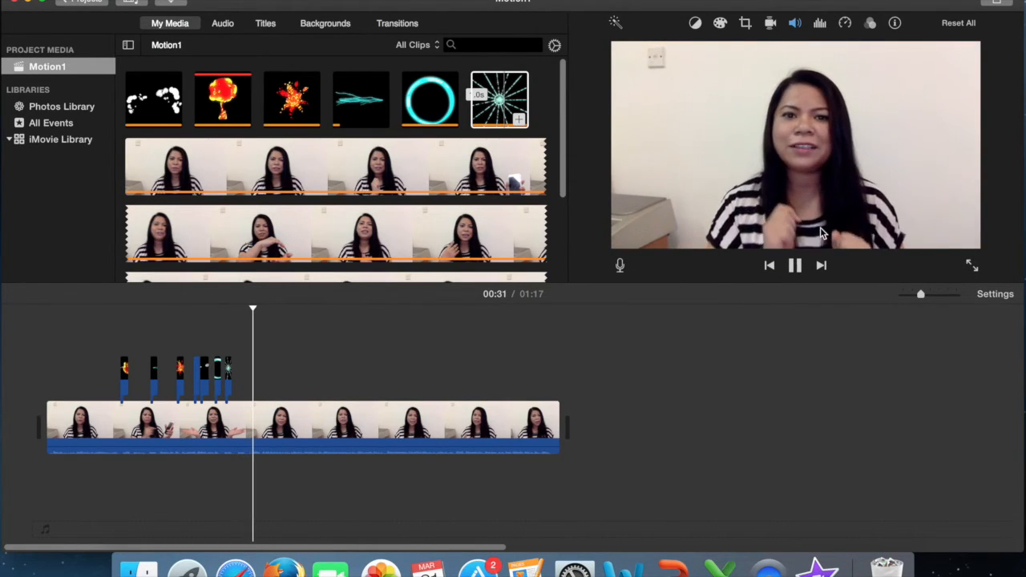
{"action": "left_click", "coordinate": [795, 266]}
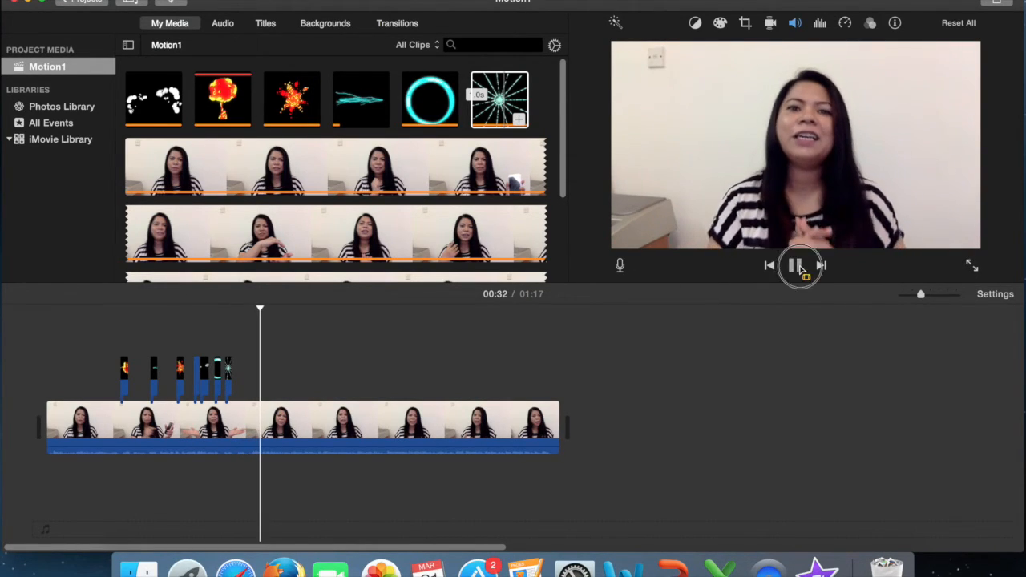
Park the playhead at about 00:30, preview Energy_01.mov and Energy_02.mov, and import Energy_02.mov into the project media
{"action": "left_click", "coordinate": [249, 366]}
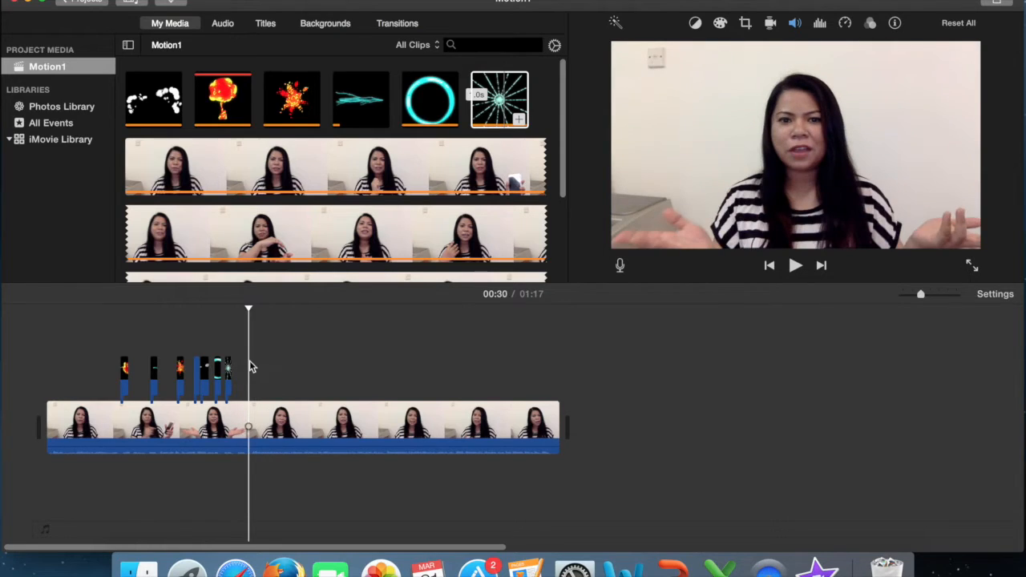
{"action": "left_click", "coordinate": [164, 2]}
{"action": "left_click", "coordinate": [314, 298]}
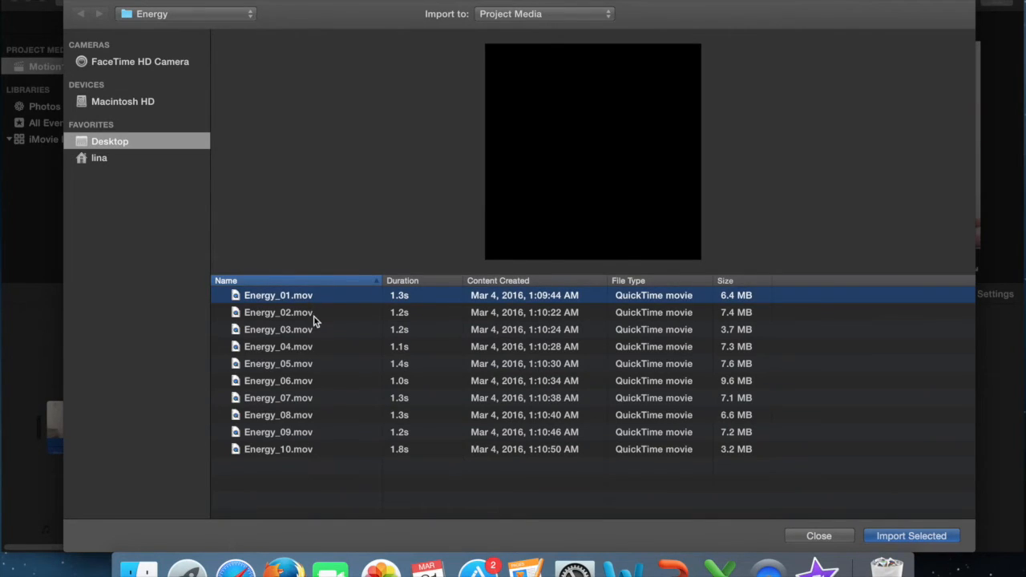
{"action": "left_click", "coordinate": [591, 238]}
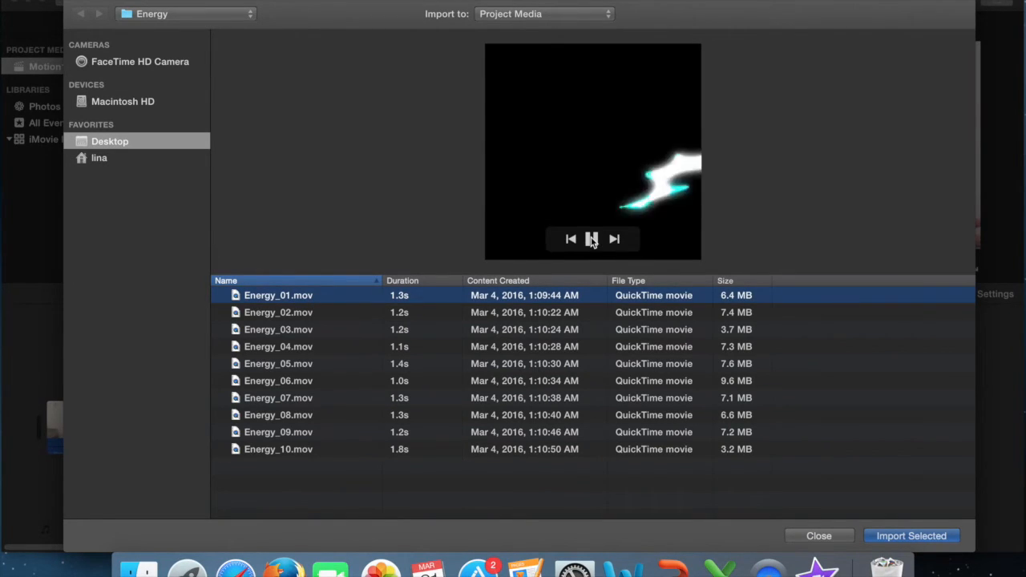
{"action": "left_click", "coordinate": [333, 318]}
{"action": "left_click", "coordinate": [591, 242]}
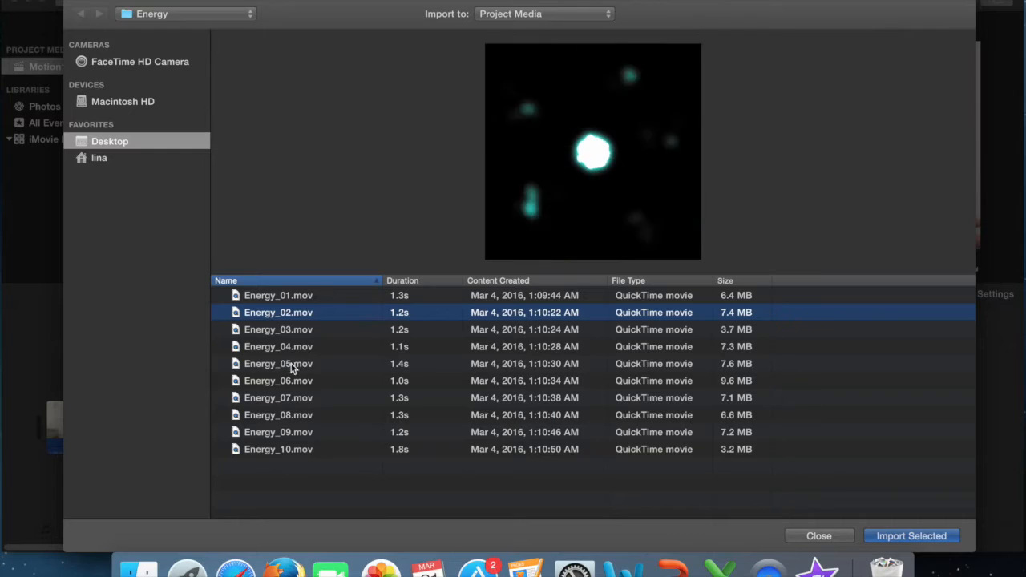
{"action": "left_click", "coordinate": [911, 537]}
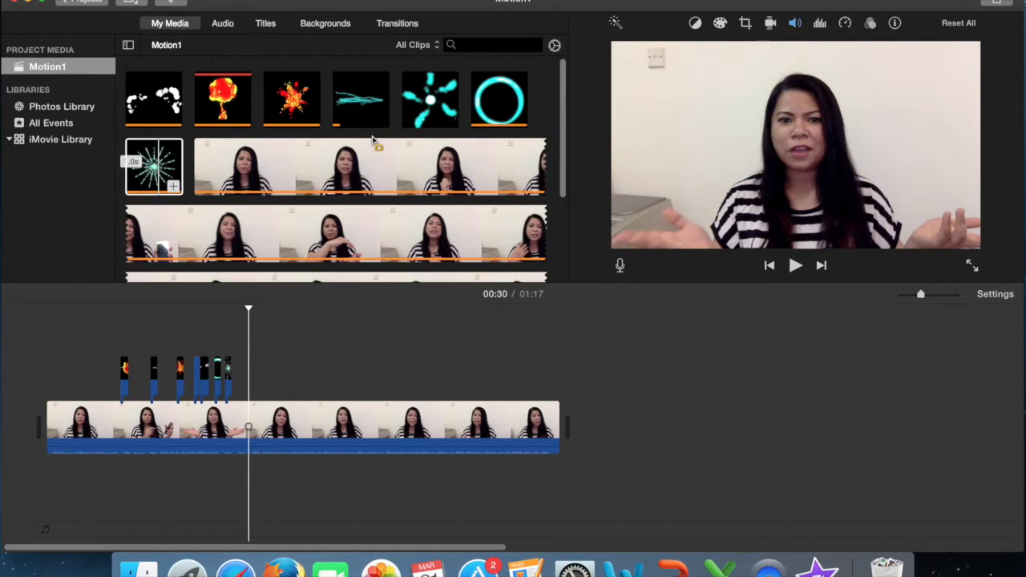
Place the Energy_02 swirl clip above the main video at about 00:29, just after the burst clip
{"action": "left_click_drag", "start_coordinate": [417, 105], "coordinate": [431, 98]}
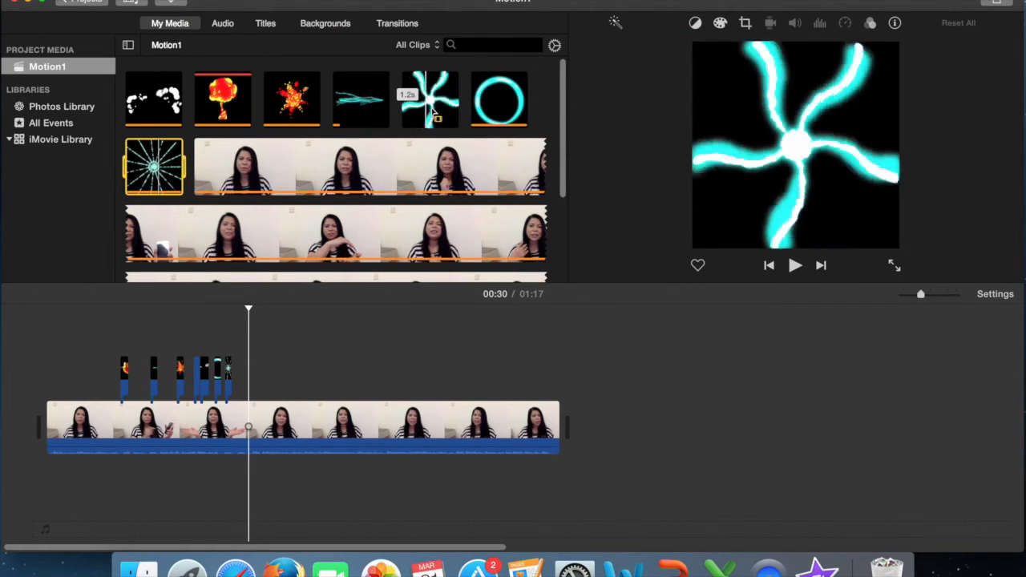
{"action": "left_click_drag", "start_coordinate": [433, 104], "coordinate": [249, 374]}
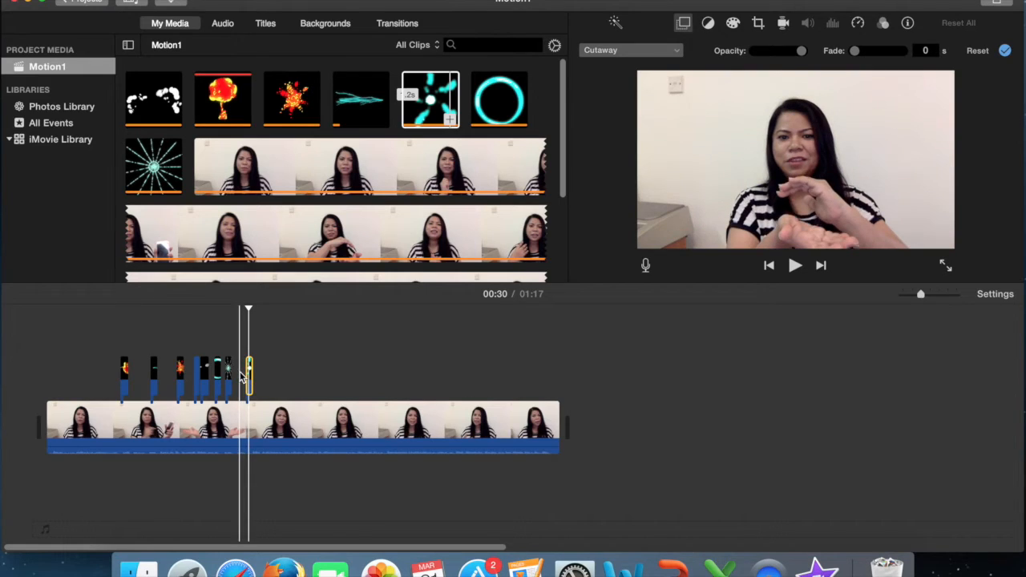
{"action": "left_click", "coordinate": [241, 374]}
{"action": "left_click", "coordinate": [250, 373]}
{"action": "left_click_drag", "start_coordinate": [249, 374], "coordinate": [242, 377]}
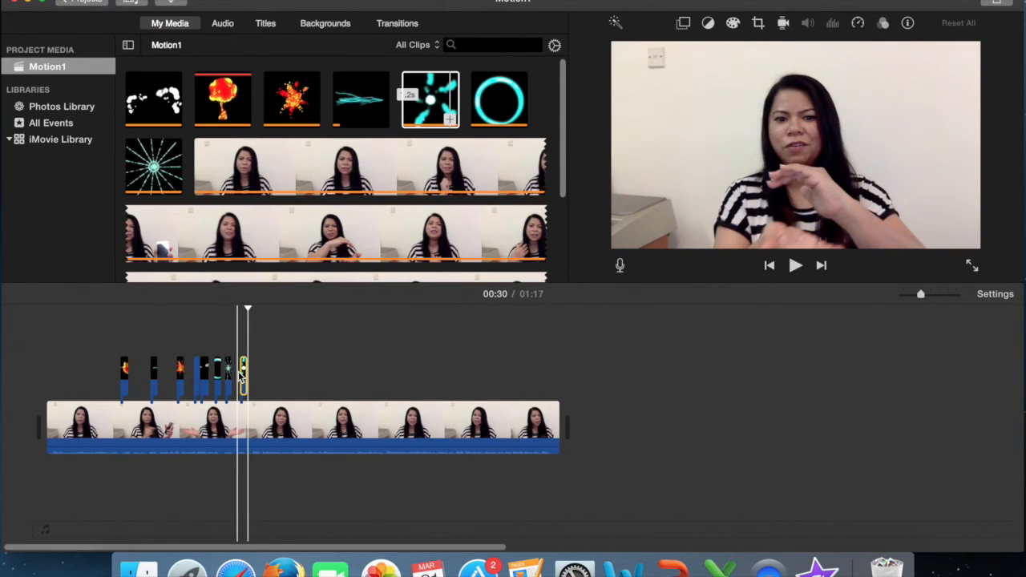
{"action": "left_click", "coordinate": [243, 374]}
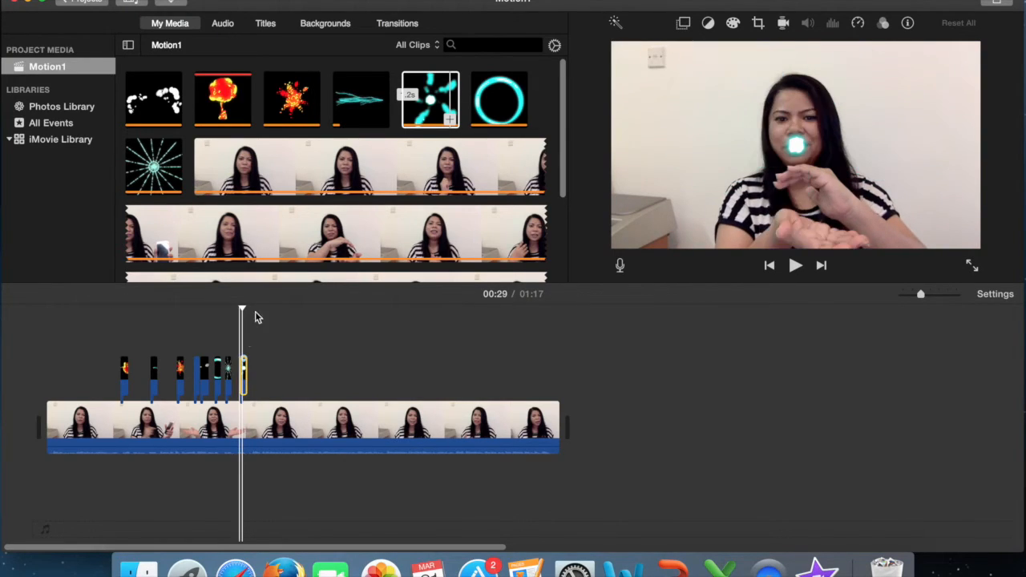
Set the swirl clip's overlay mode to Picture in Picture and fit the swirl between the speaker's hands
{"action": "left_click", "coordinate": [686, 28]}
{"action": "left_click", "coordinate": [618, 50]}
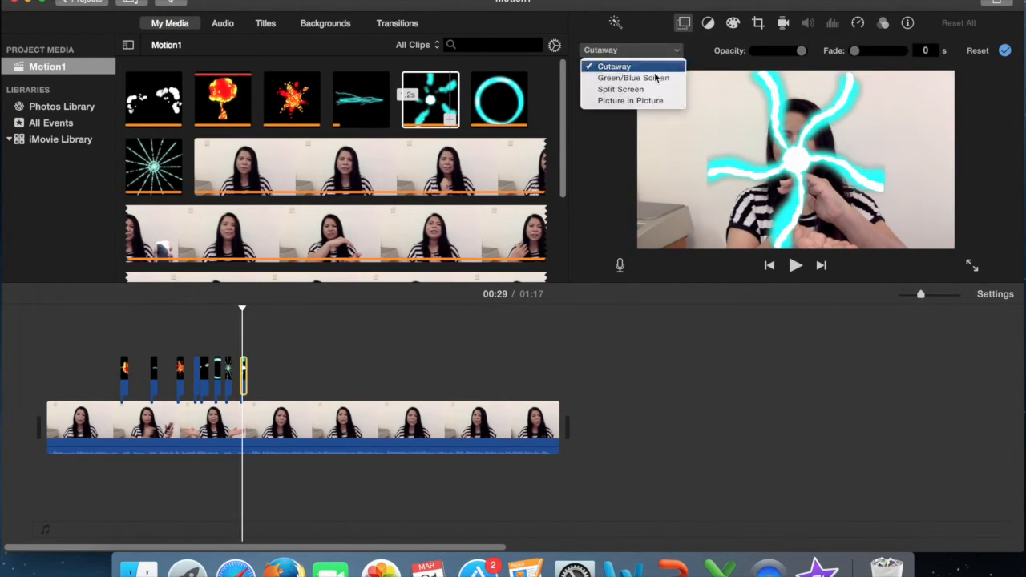
{"action": "left_click", "coordinate": [650, 98]}
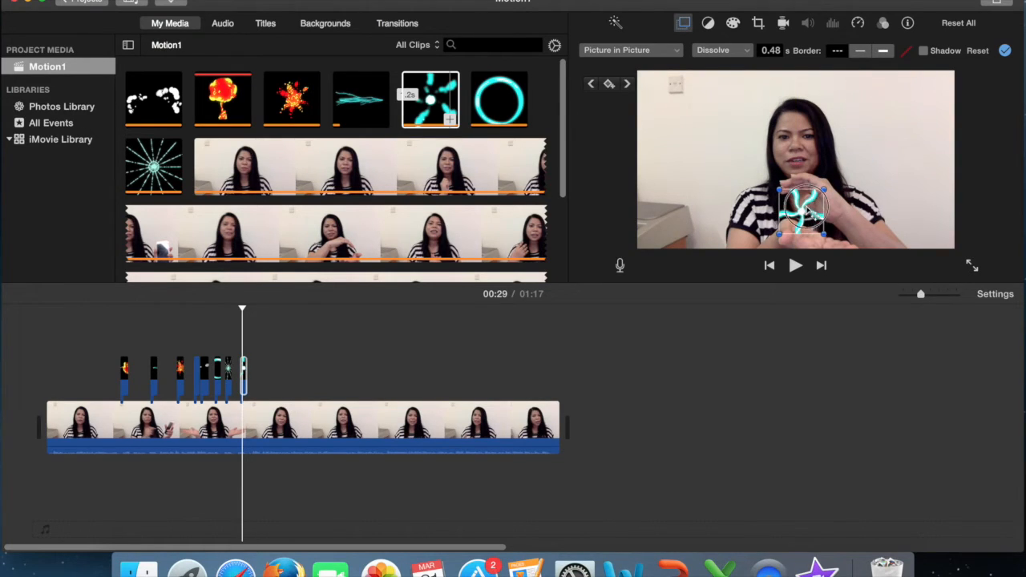
Play the video from about 00:29 to about 00:31 to review the swirl effect, and view the electric effect at about 00:16
{"action": "left_click", "coordinate": [239, 340]}
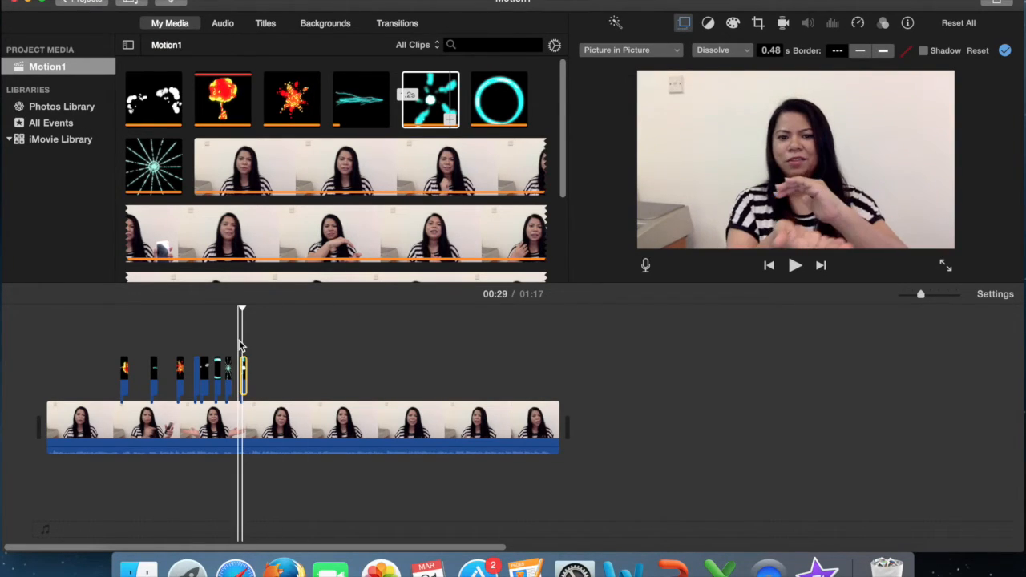
{"action": "left_click", "coordinate": [796, 267]}
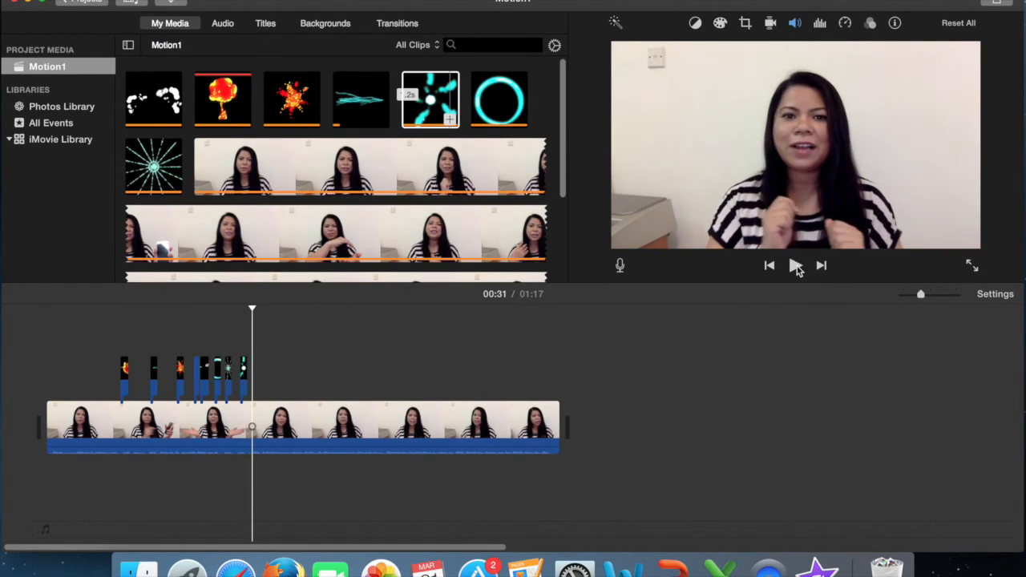
{"action": "left_click", "coordinate": [115, 365]}
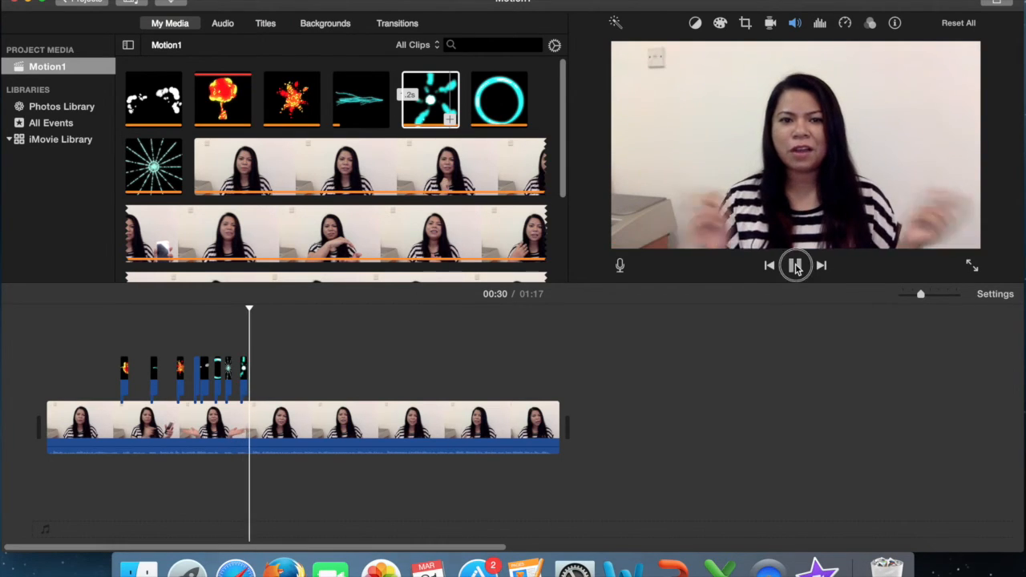
{"action": "left_click", "coordinate": [796, 266]}
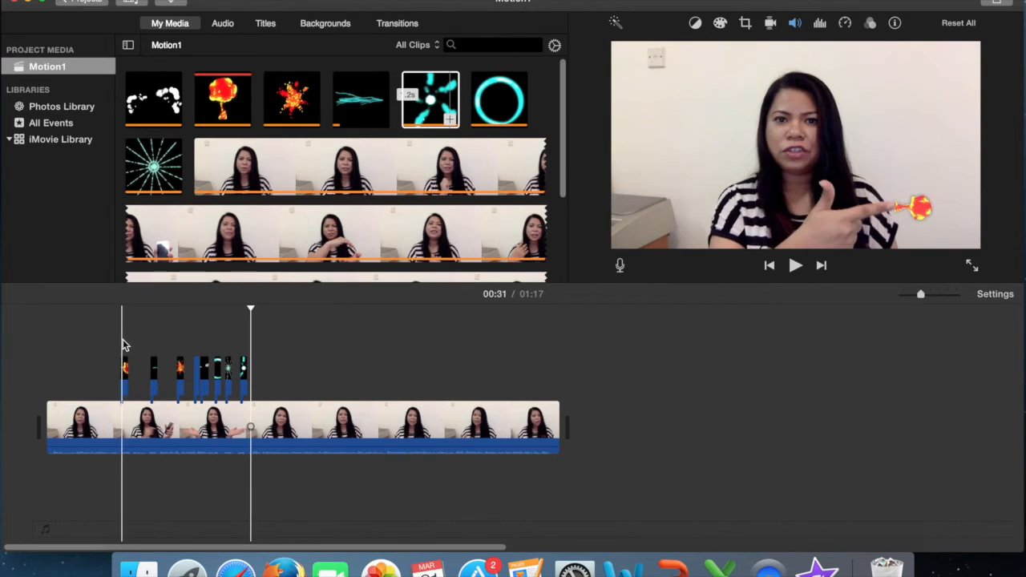
{"action": "left_click", "coordinate": [154, 378]}
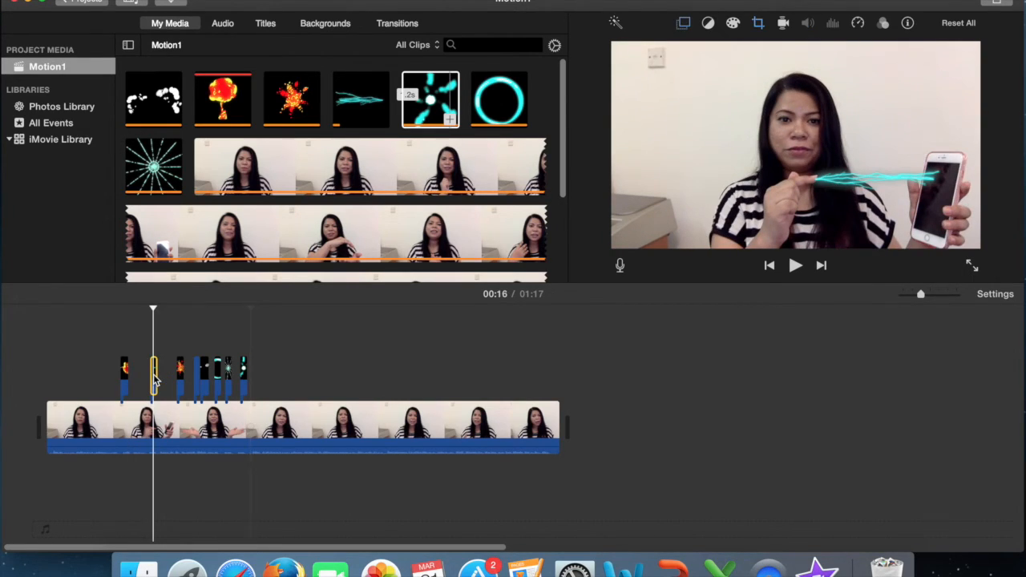